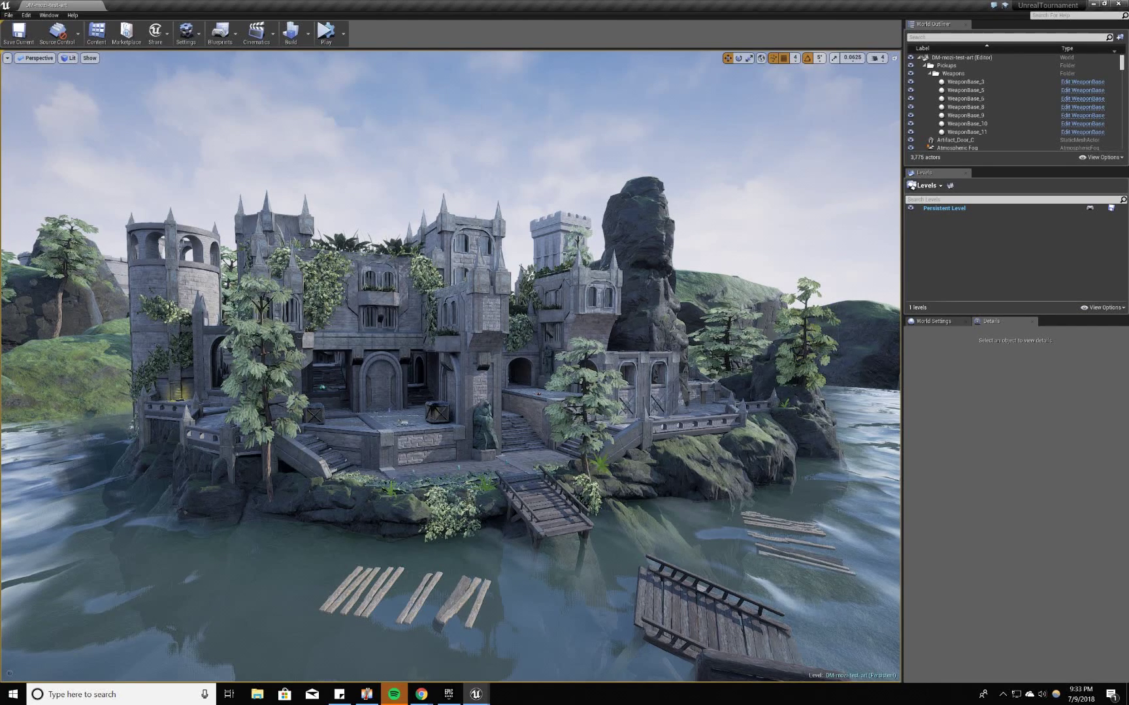
- Playtest the castle level in first person, walking the stone walkways, wooden deck and steps along its outer walls
{"action": "mouse_move", "coordinate": [450, 366]}
{"action": "right_mouse_down"}
{"action": "mouse_move", "coordinate": [435, 369]}
{"action": "mouse_move", "coordinate": [453, 369]}
{"action": "right_mouse_up"}
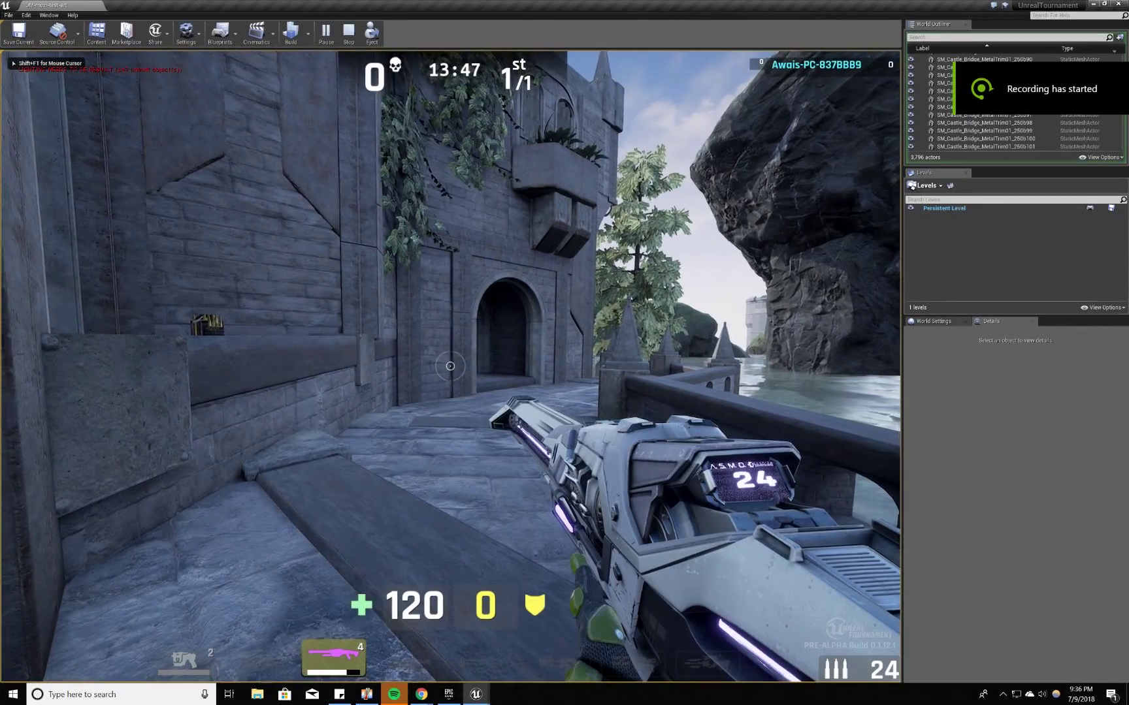
{"action": "key", "text": "w"}
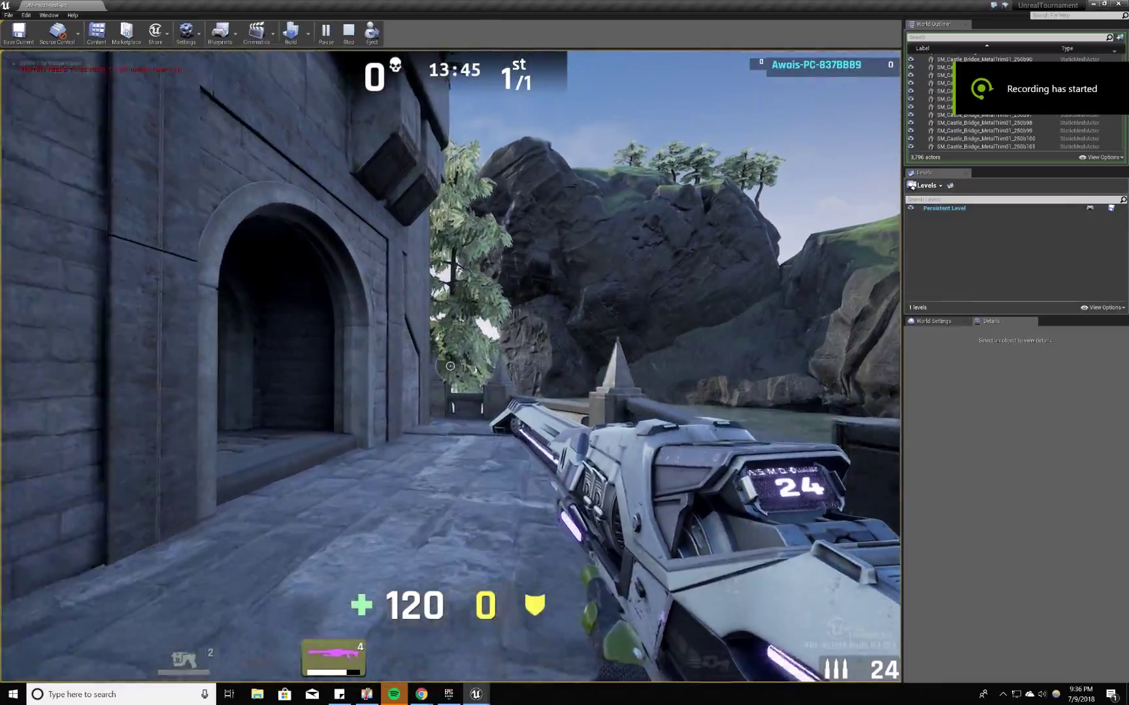
{"action": "key", "text": "w"}
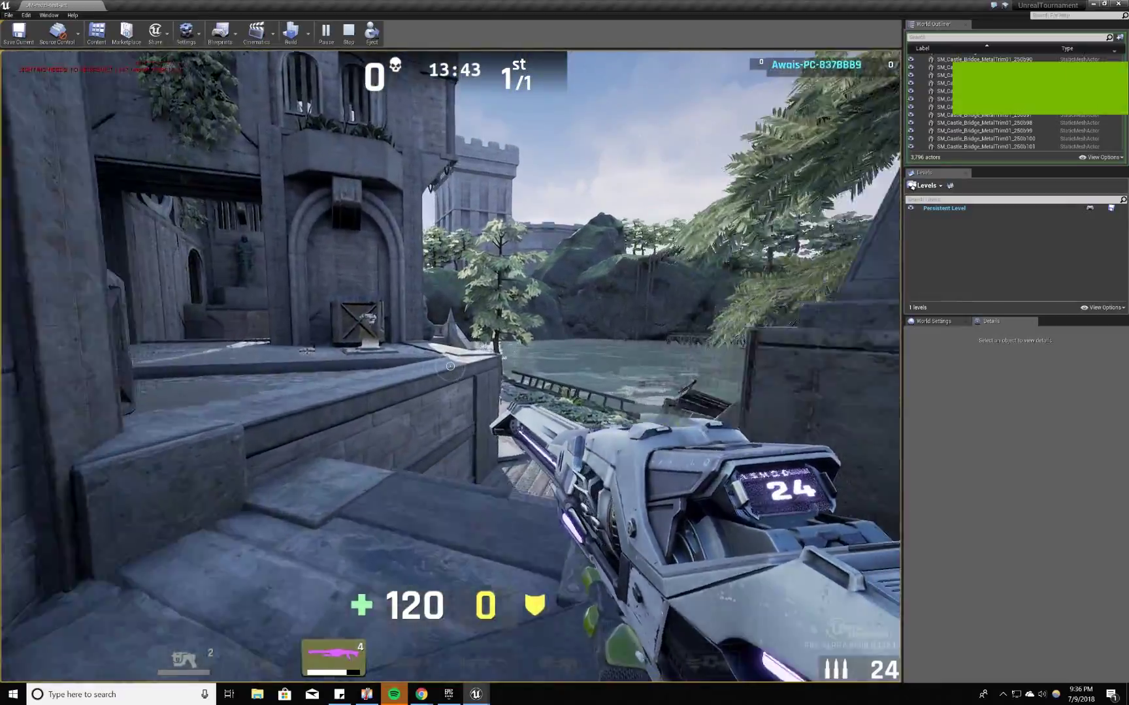
{"action": "key", "text": "w"}
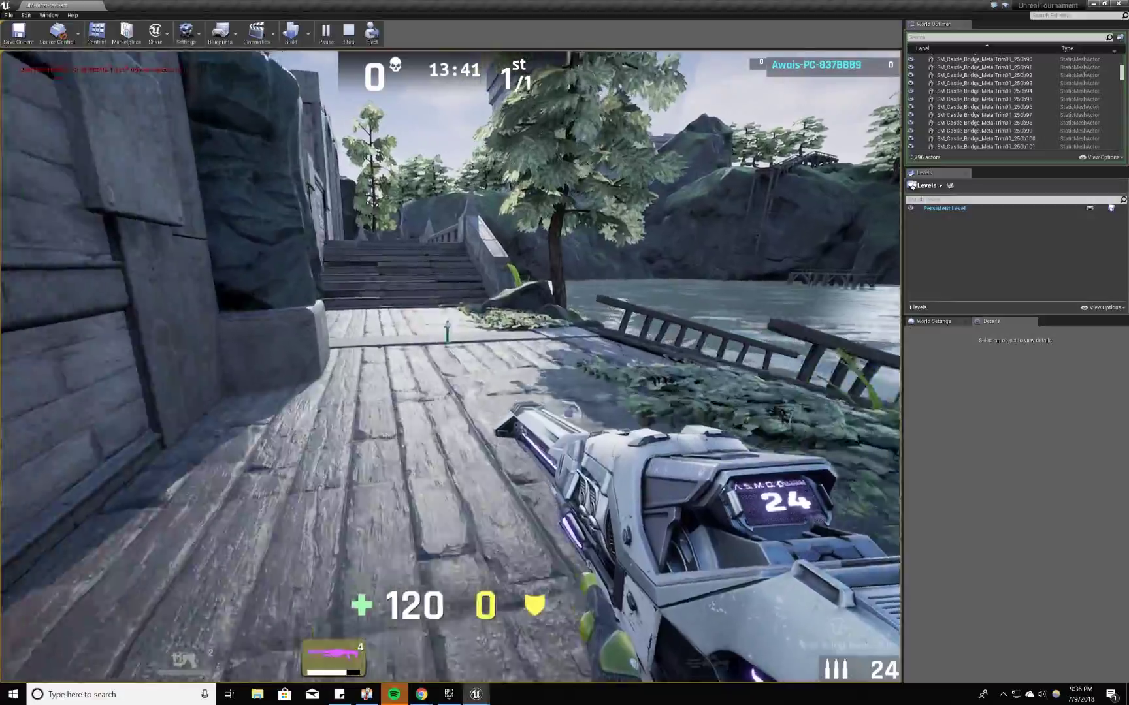
{"action": "key", "text": "w"}
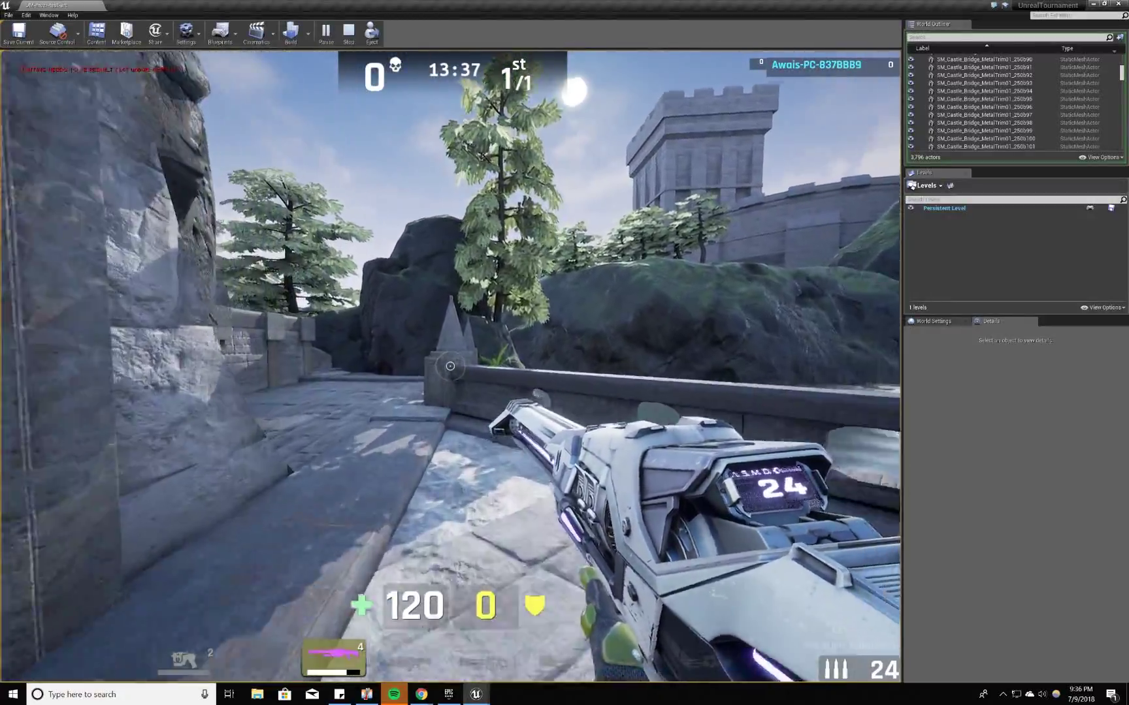
{"action": "key", "text": "w"}
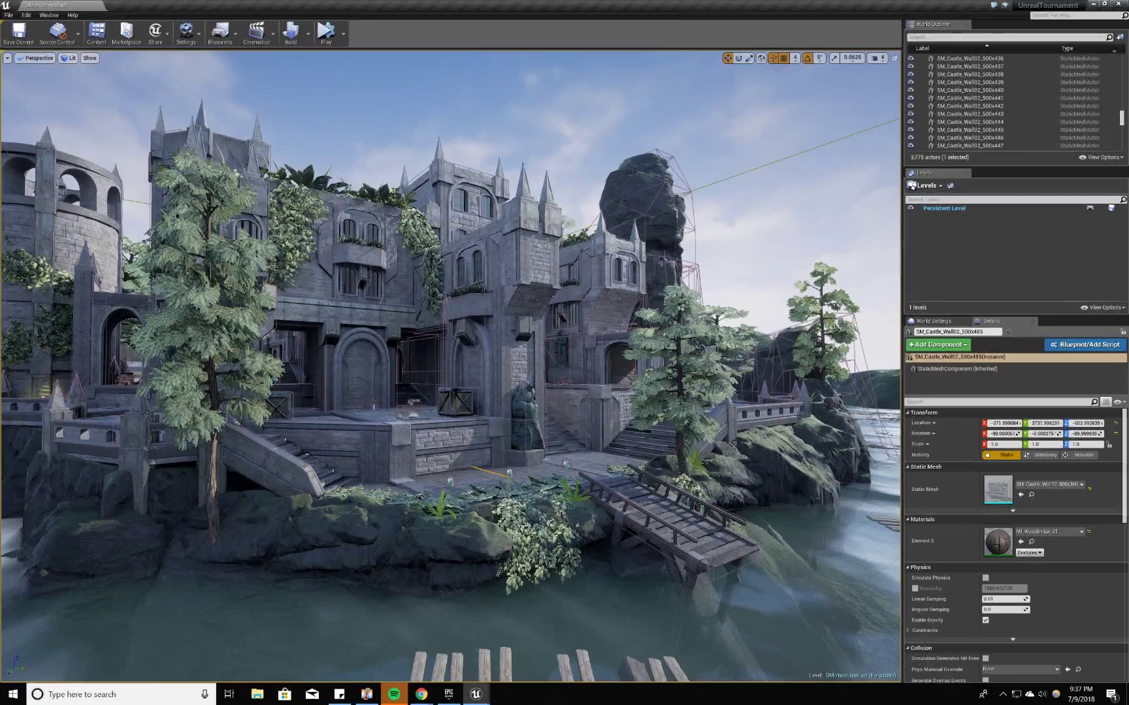
- Select the blocking volume on the pillar above the green statue and extend the selection to all BlockingVolumes
{"action": "key", "text": "w"}
{"action": "key", "text": "d"}
{"action": "right_click_drag", "start_coordinate": [518, 246], "coordinate": [583, 196]}
{"action": "right_click_drag", "start_coordinate": [464, 261], "coordinate": [464, 261]}
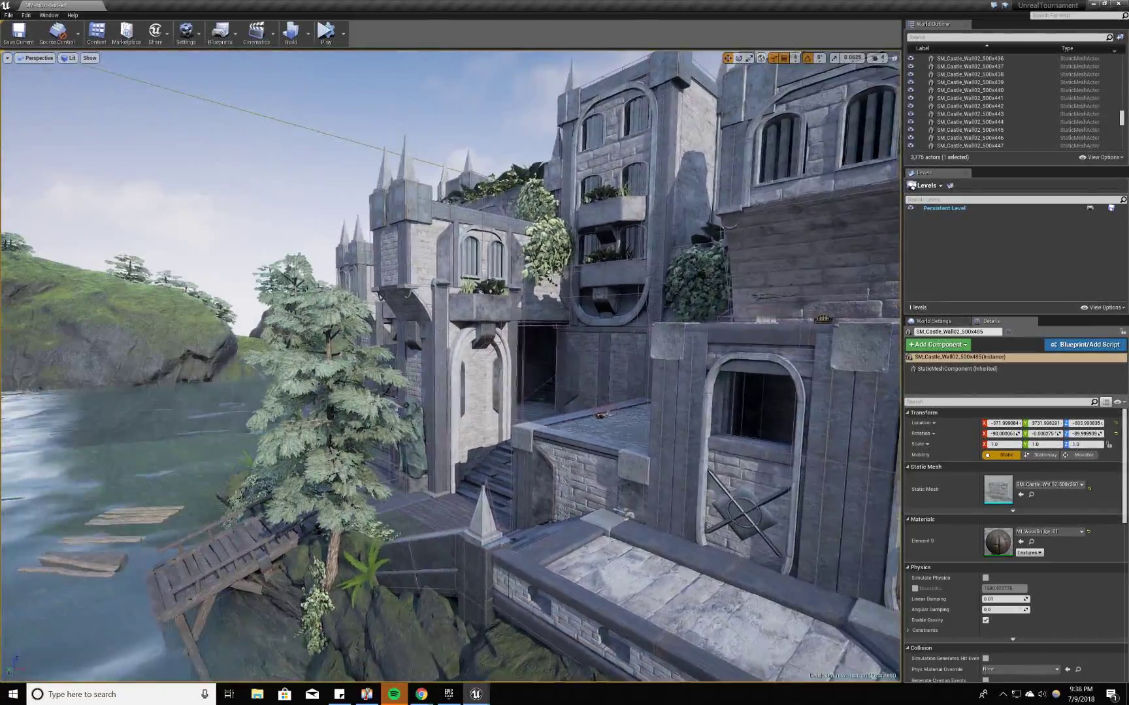
{"action": "right_click_drag", "start_coordinate": [465, 261], "coordinate": [464, 226]}
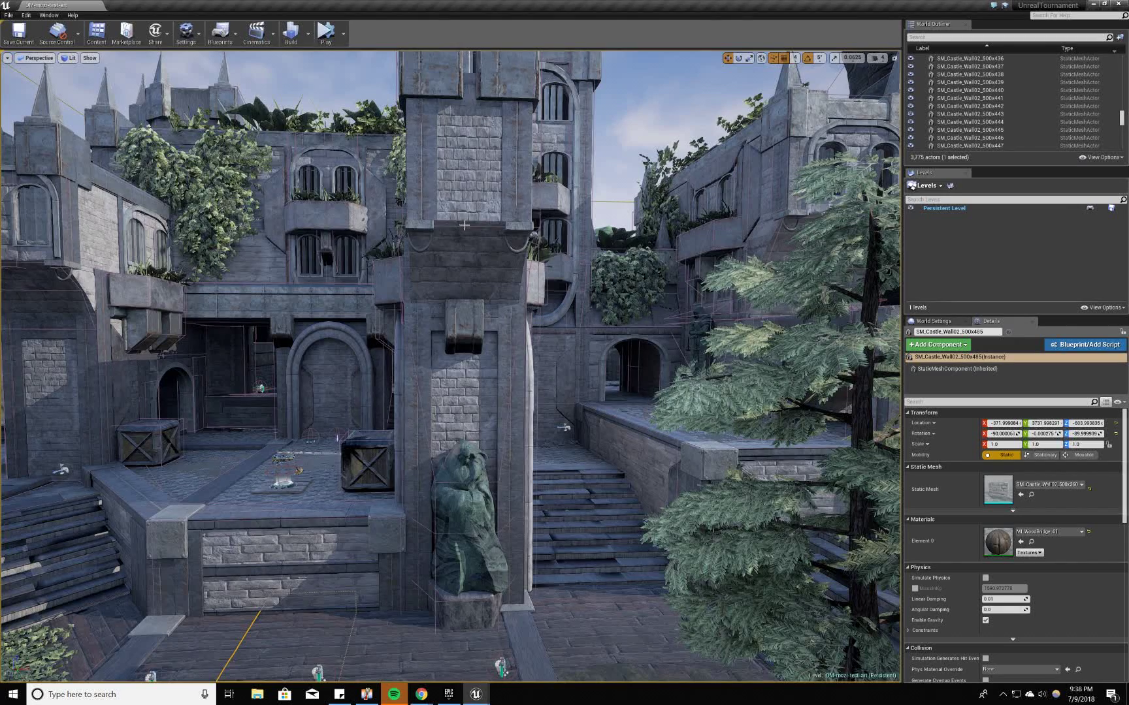
{"action": "left_click", "coordinate": [464, 227]}
{"action": "right_click", "coordinate": [465, 230]}
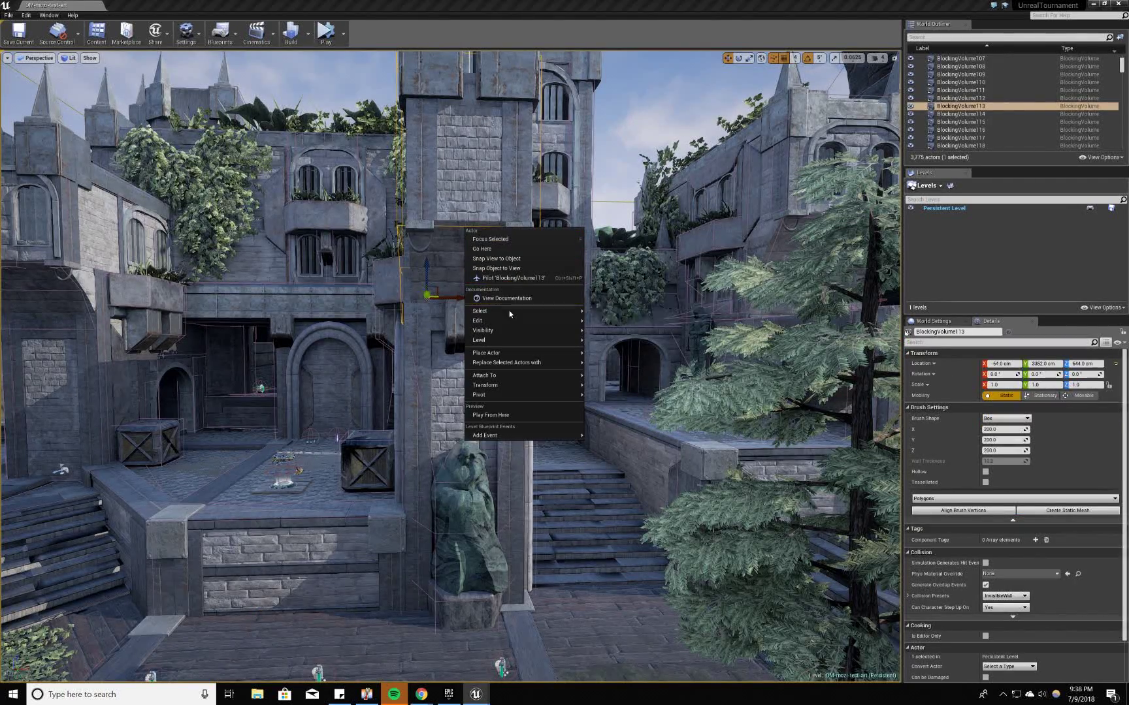
{"action": "mouse_move", "coordinate": [509, 311]}
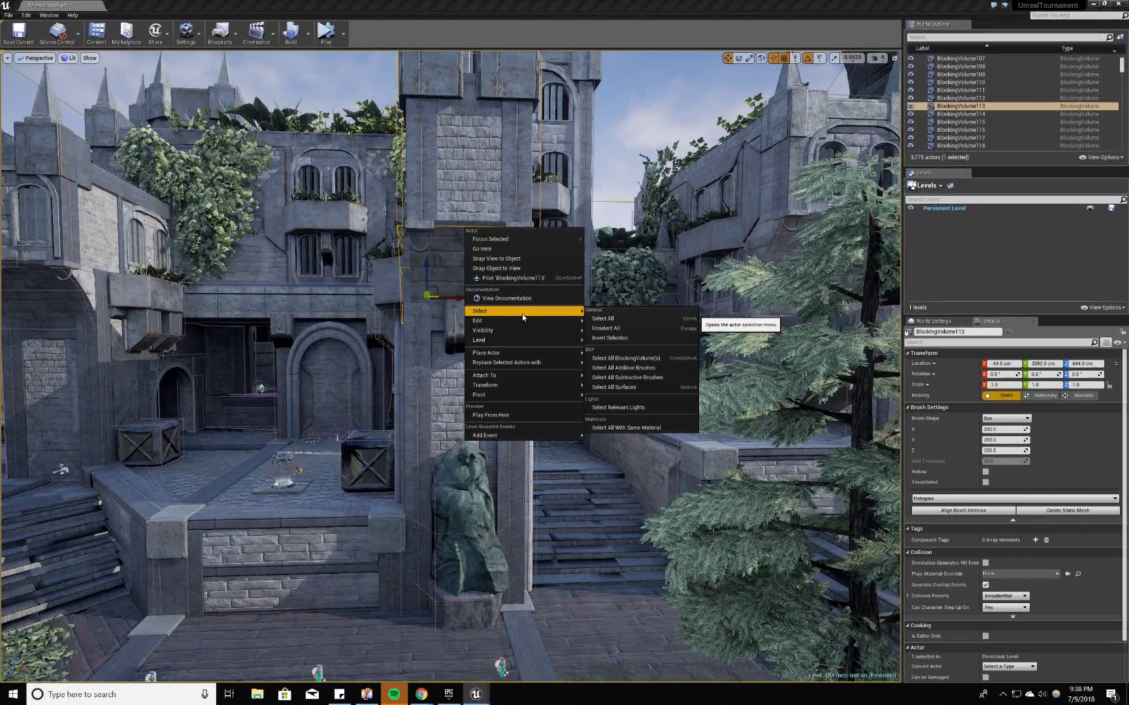
{"action": "left_click", "coordinate": [651, 359]}
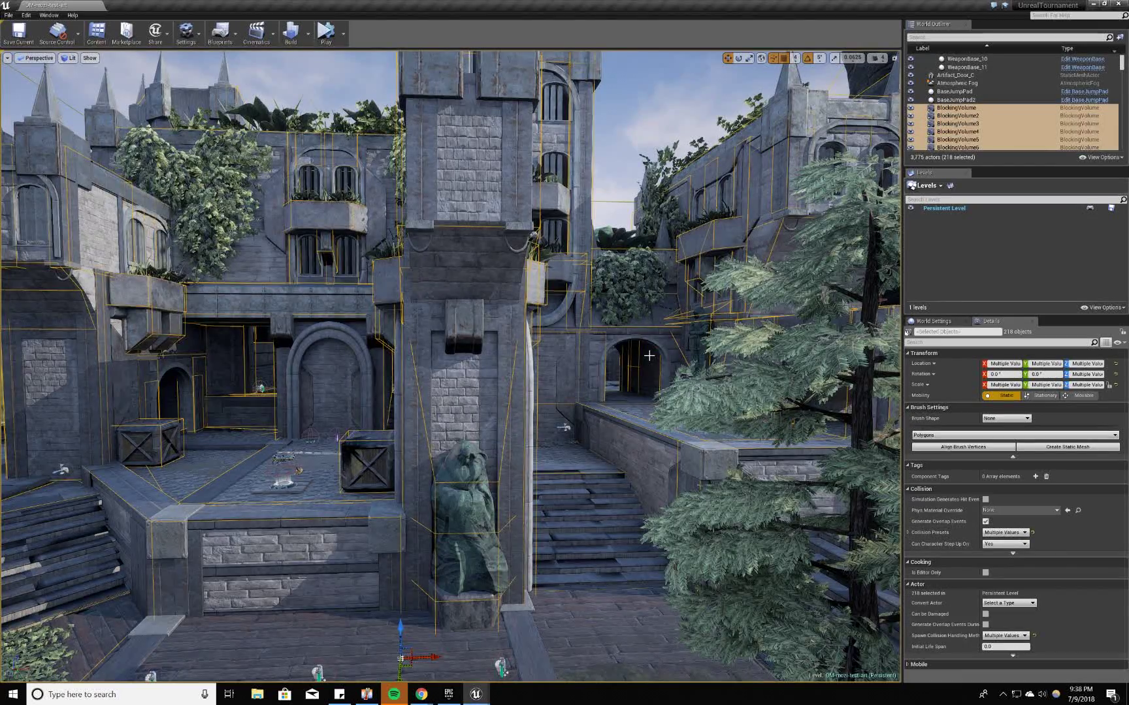
- Examine the selected blocking volumes over the castle exterior, the statue courtyard and the wooden crates beside the archway
{"action": "scroll", "coordinate": [636, 356], "scroll_direction": "up", "scroll_amount": 2}
{"action": "key", "text": "s"}
{"action": "mouse_move", "coordinate": [637, 356]}
{"action": "right_mouse_down"}
{"action": "mouse_move", "coordinate": [588, 356]}
{"action": "mouse_move", "coordinate": [637, 340]}
{"action": "mouse_move", "coordinate": [607, 314]}
{"action": "mouse_move", "coordinate": [659, 305]}
{"action": "mouse_move", "coordinate": [634, 354]}
{"action": "right_mouse_up"}
{"action": "key", "text": "a"}
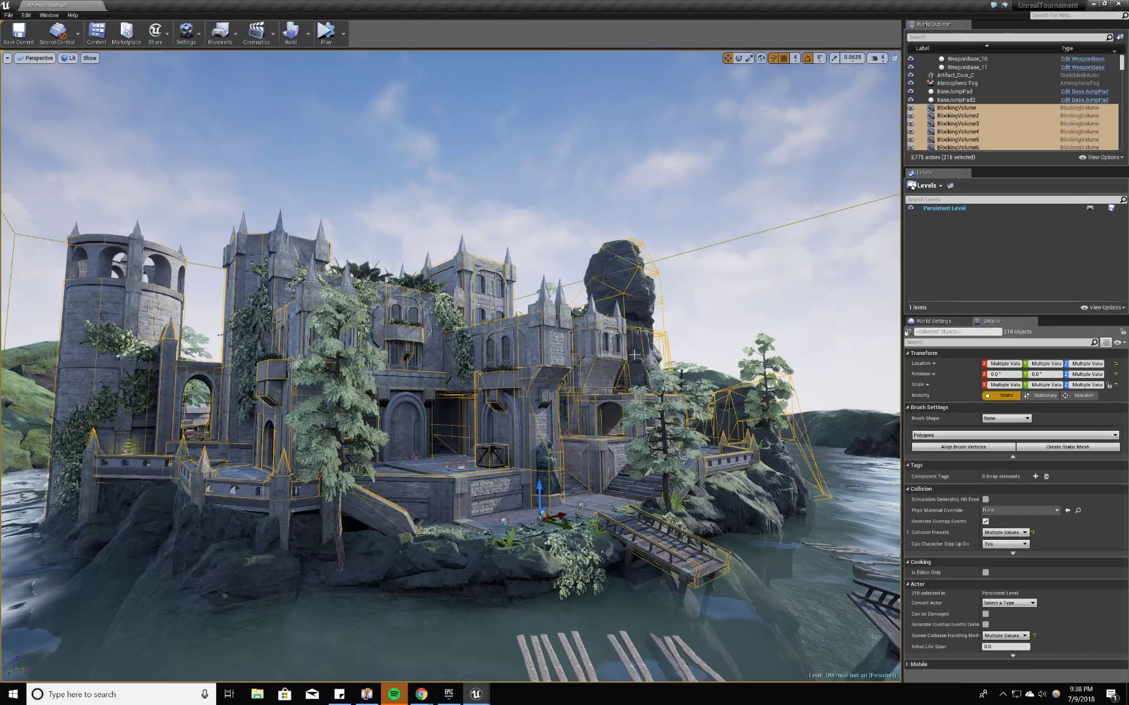
{"action": "key", "text": "w"}
{"action": "right_click_drag", "start_coordinate": [548, 464], "coordinate": [591, 545]}
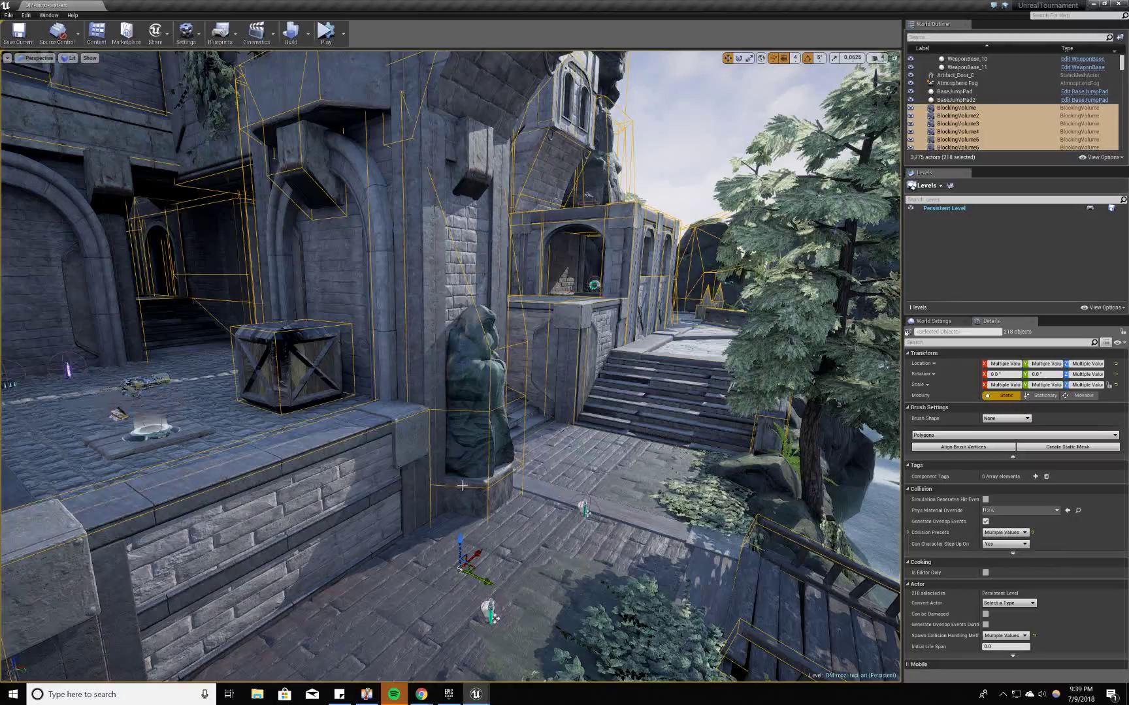
{"action": "key", "text": "w"}
{"action": "right_click_drag", "start_coordinate": [455, 480], "coordinate": [229, 449]}
{"action": "right_click_drag", "start_coordinate": [363, 480], "coordinate": [455, 479]}
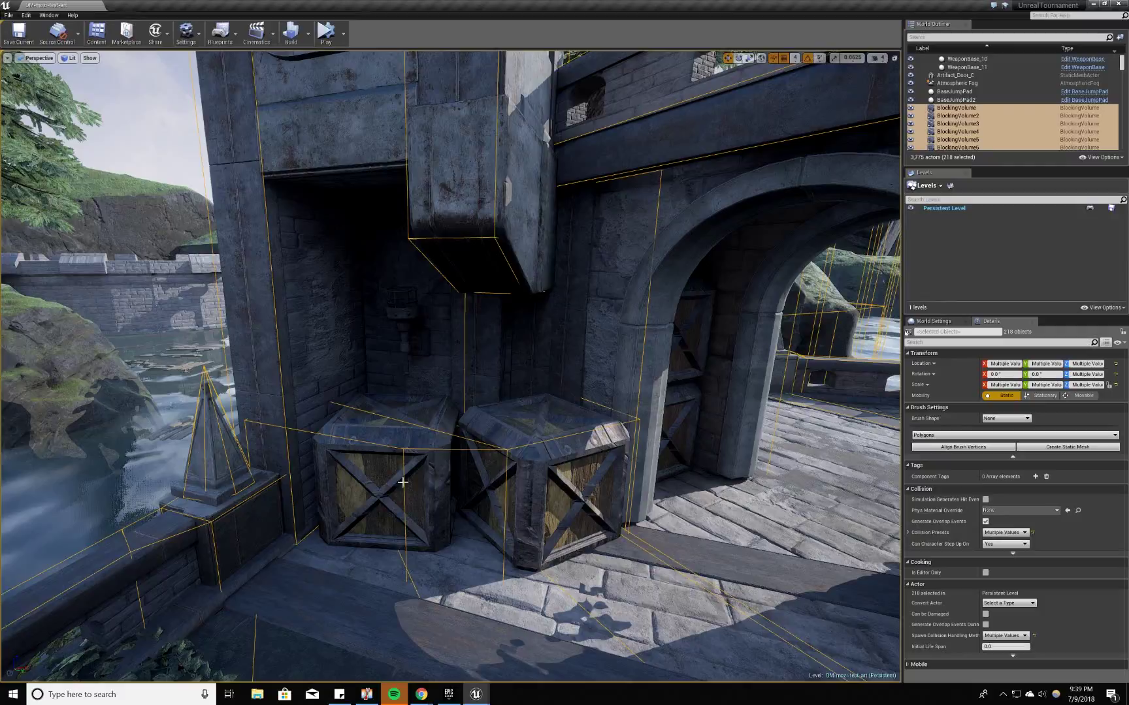
- Examine the blocking volumes around the round tower, the balustrades and the tall rock beside the stairs
{"action": "key", "text": "w"}
{"action": "right_click_drag", "start_coordinate": [482, 542], "coordinate": [771, 290]}
{"action": "key", "text": "w"}
{"action": "key", "text": "s"}
{"action": "key", "text": "s"}
{"action": "right_click_drag", "start_coordinate": [363, 346], "coordinate": [417, 398]}
{"action": "key", "text": "a"}
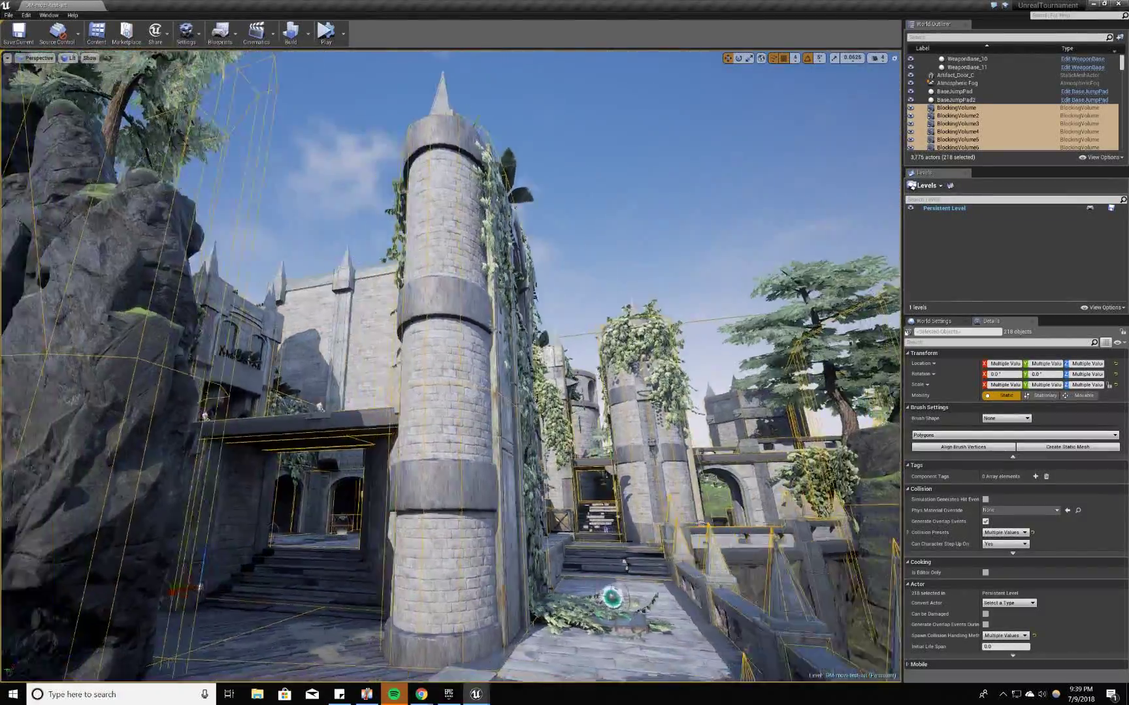
{"action": "key", "text": "a"}
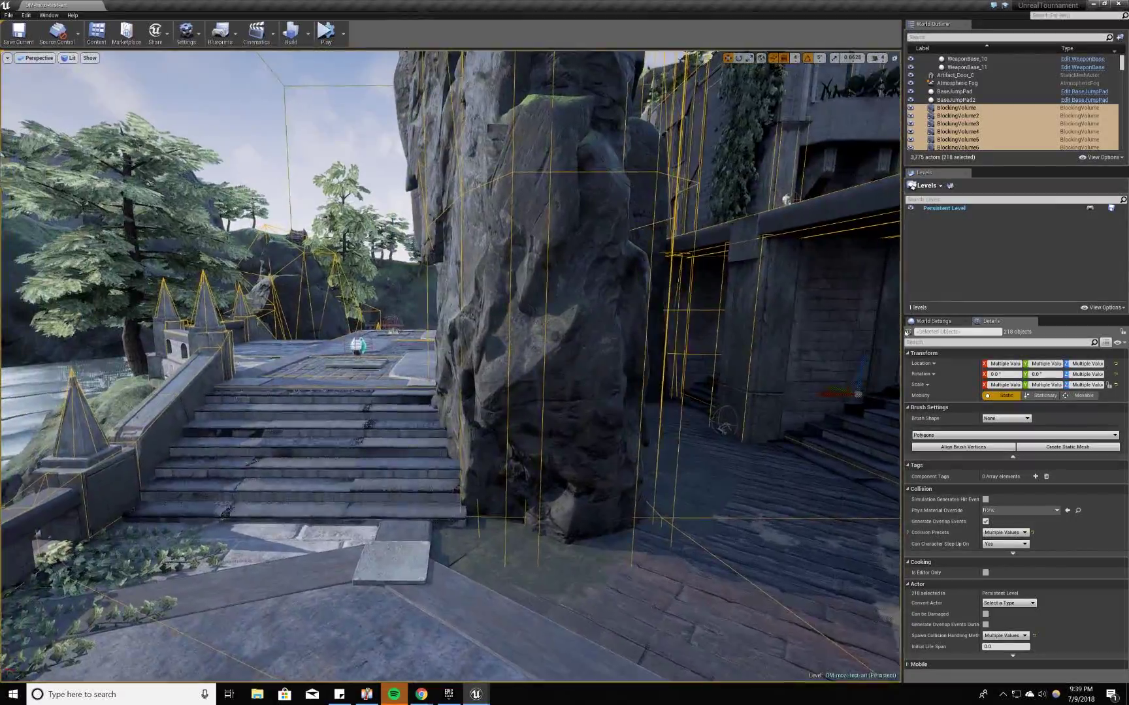
- Examine the blocking volumes on the arched terrace, its spiked railing posts and the large rock behind it
{"action": "key", "text": "s"}
{"action": "right_click_drag", "start_coordinate": [418, 399], "coordinate": [457, 327]}
{"action": "key", "text": "a"}
{"action": "key", "text": "w"}
{"action": "key", "text": "a"}
{"action": "key", "text": "a"}
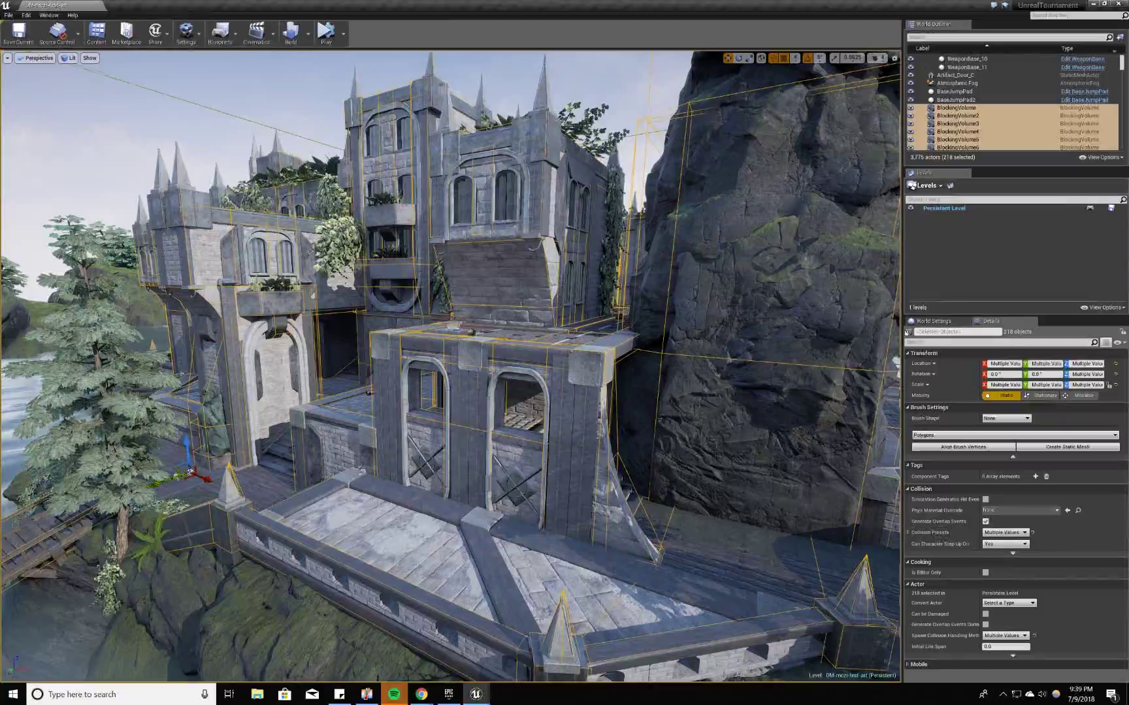
{"action": "key", "text": "shift+5"}
{"action": "key", "text": "s"}
{"action": "right_click_drag", "start_coordinate": [457, 327], "coordinate": [434, 318]}
{"action": "key", "text": "s"}
{"action": "key", "text": "w"}
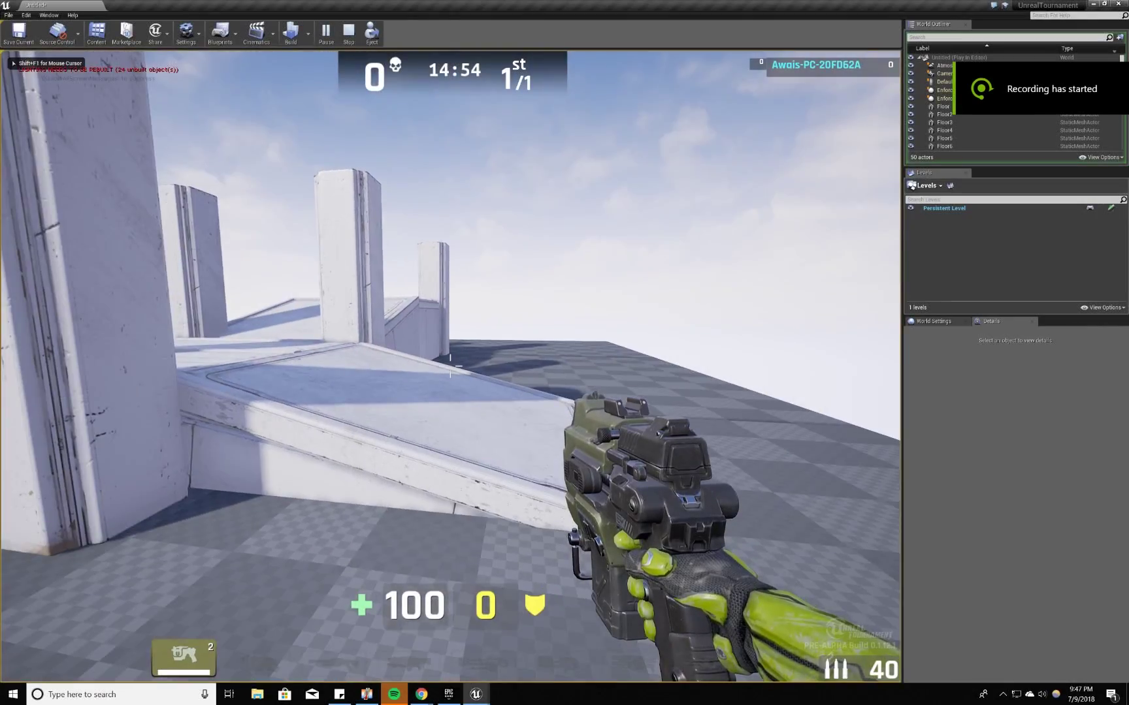
- Playtest the untitled test level, circling the white ramps and pillars and approaching the first ramp
{"action": "key", "text": "d"}
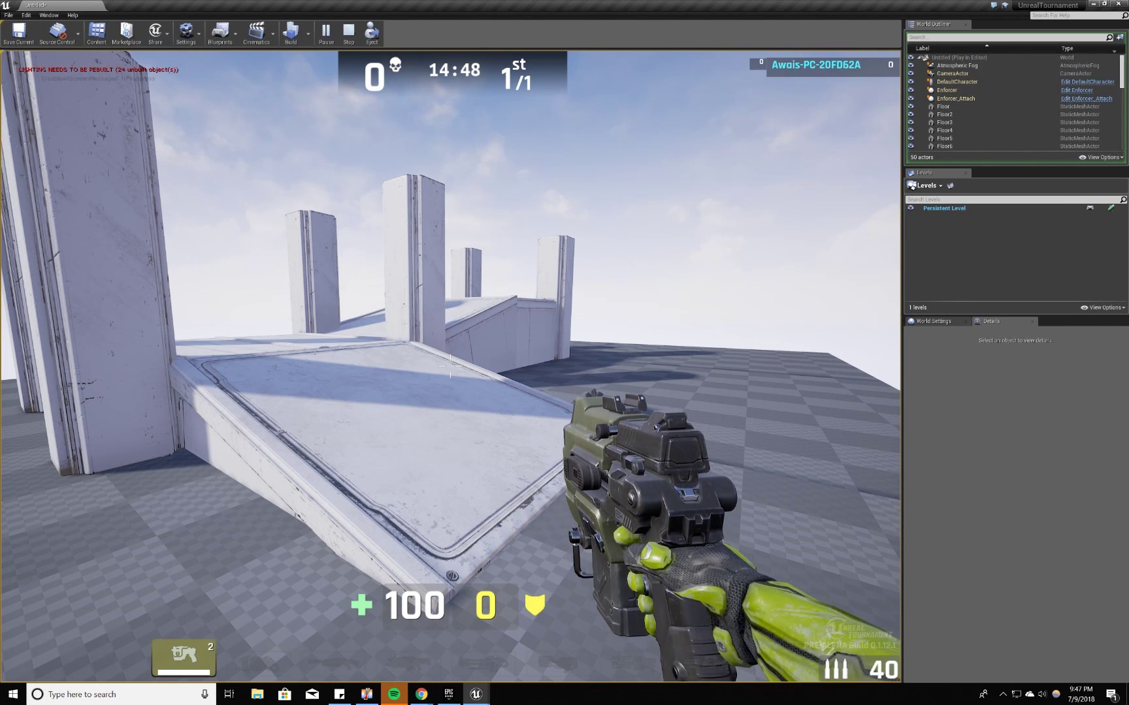
{"action": "key", "text": "d"}
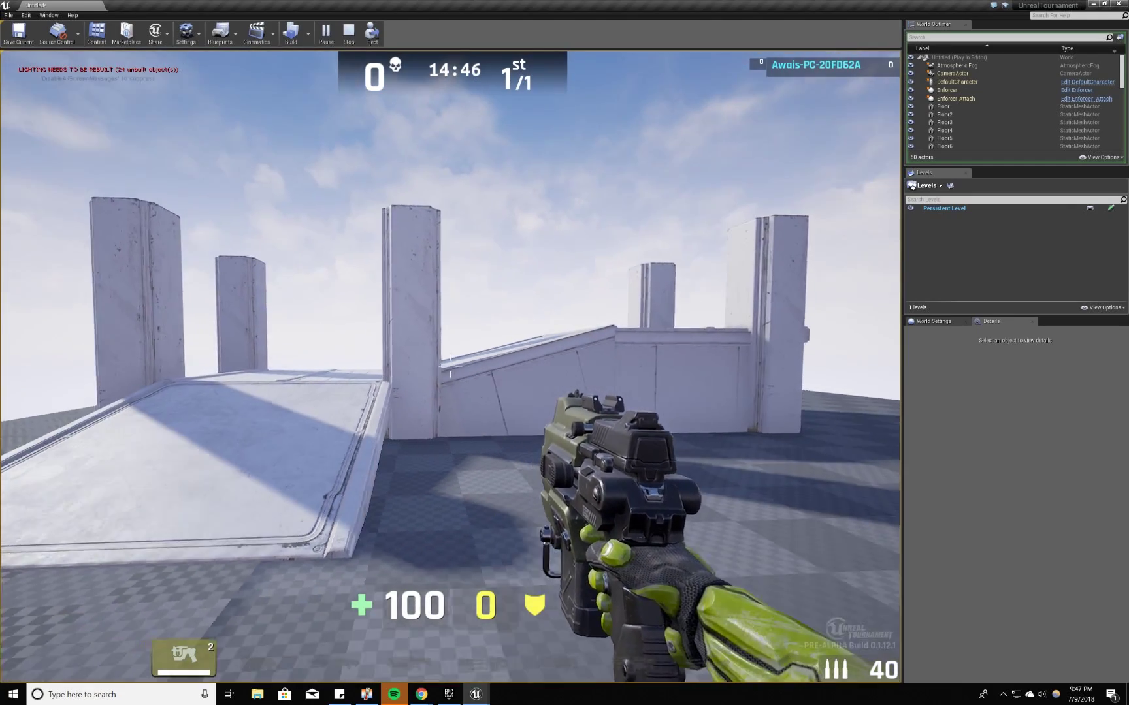
{"action": "key", "text": "d"}
{"action": "key", "text": "d"}
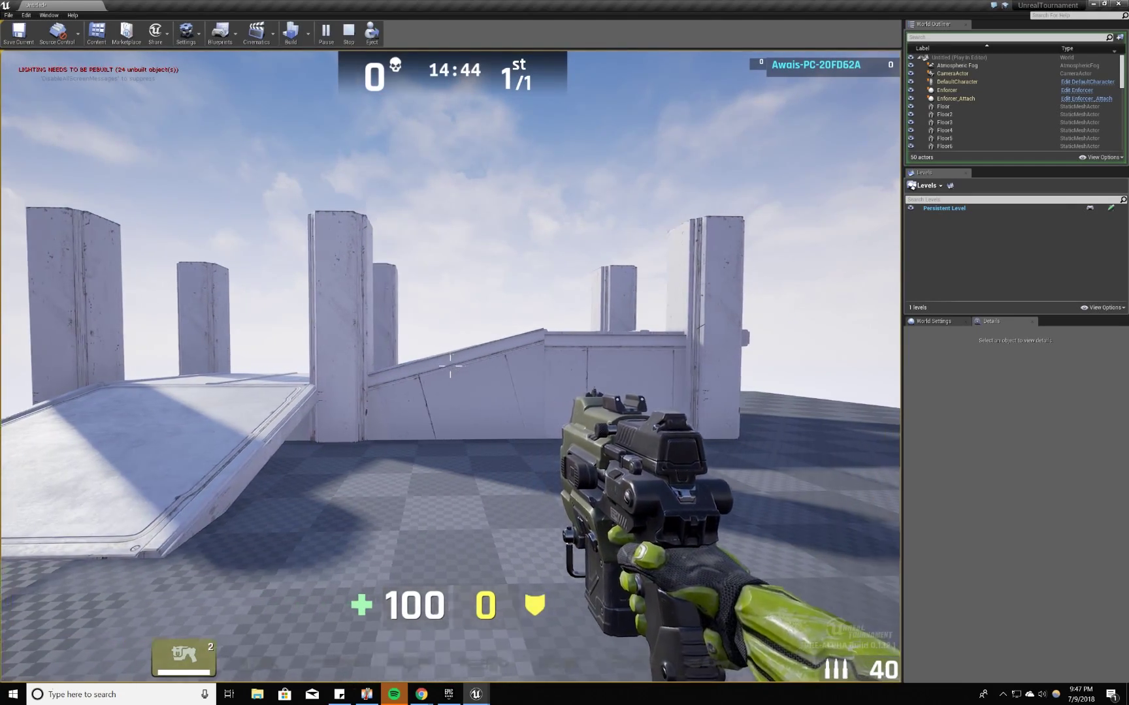
{"action": "key", "text": "w"}
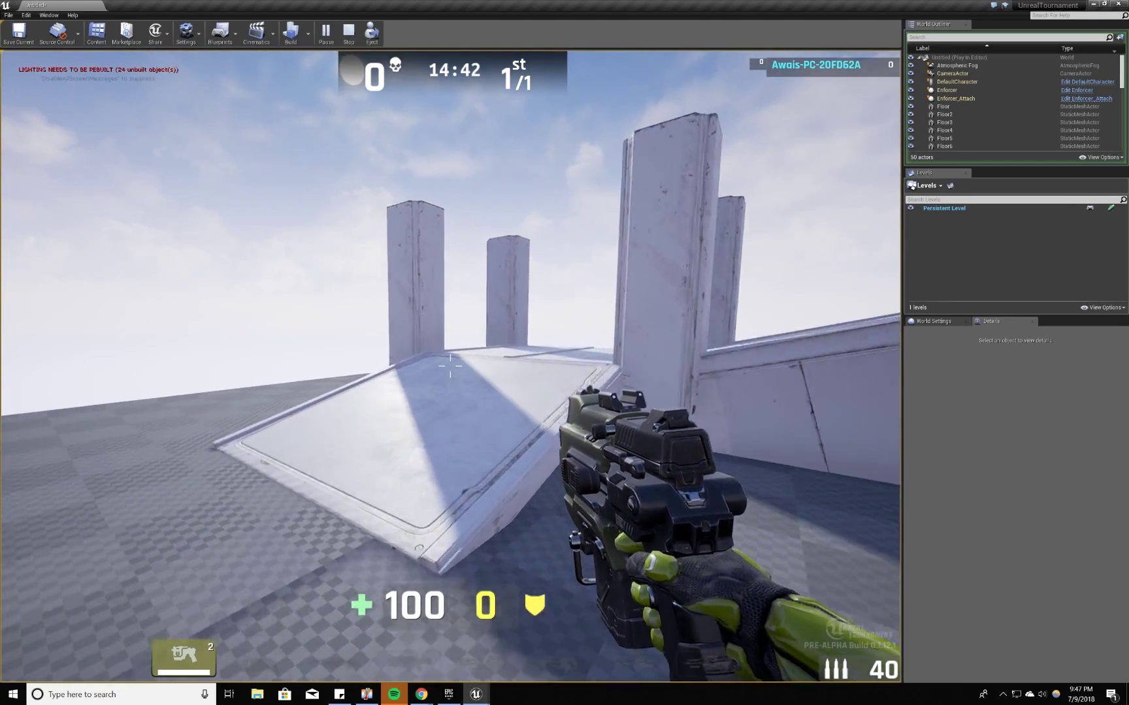
{"action": "key", "text": "s"}
{"action": "key", "text": "s"}
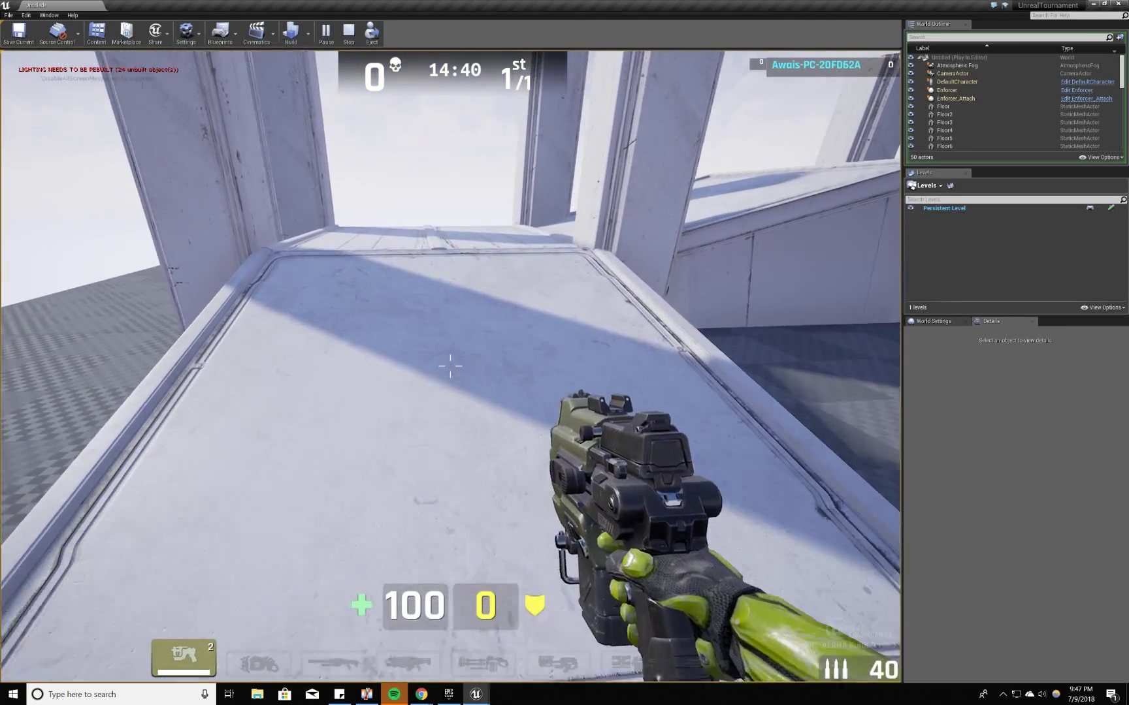
- Walk up the ramps and across the platforms, testing movement along the pillars that line their edges
{"action": "key", "text": "w"}
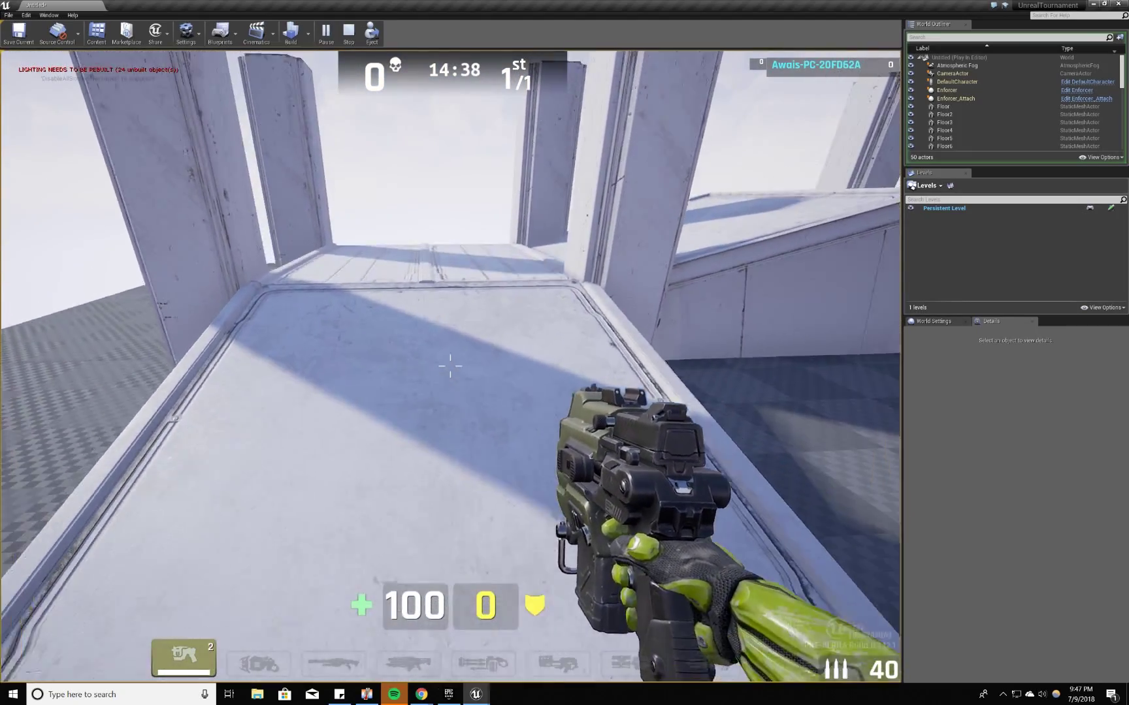
{"action": "key", "text": "w"}
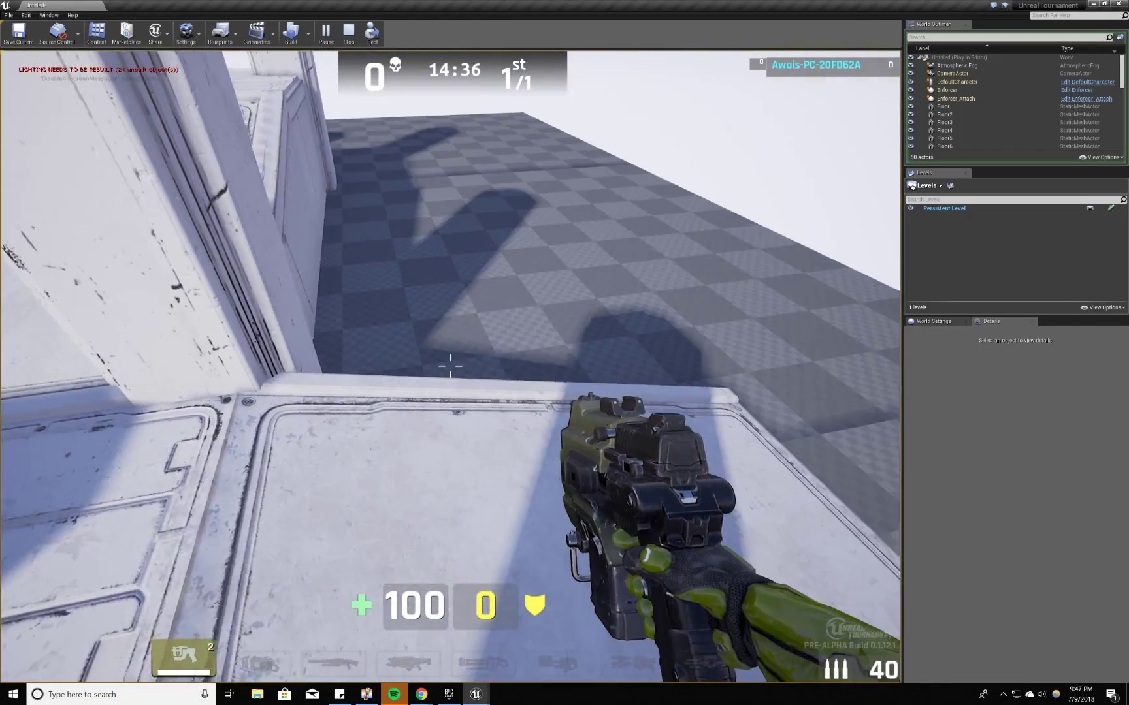
{"action": "key", "text": "s"}
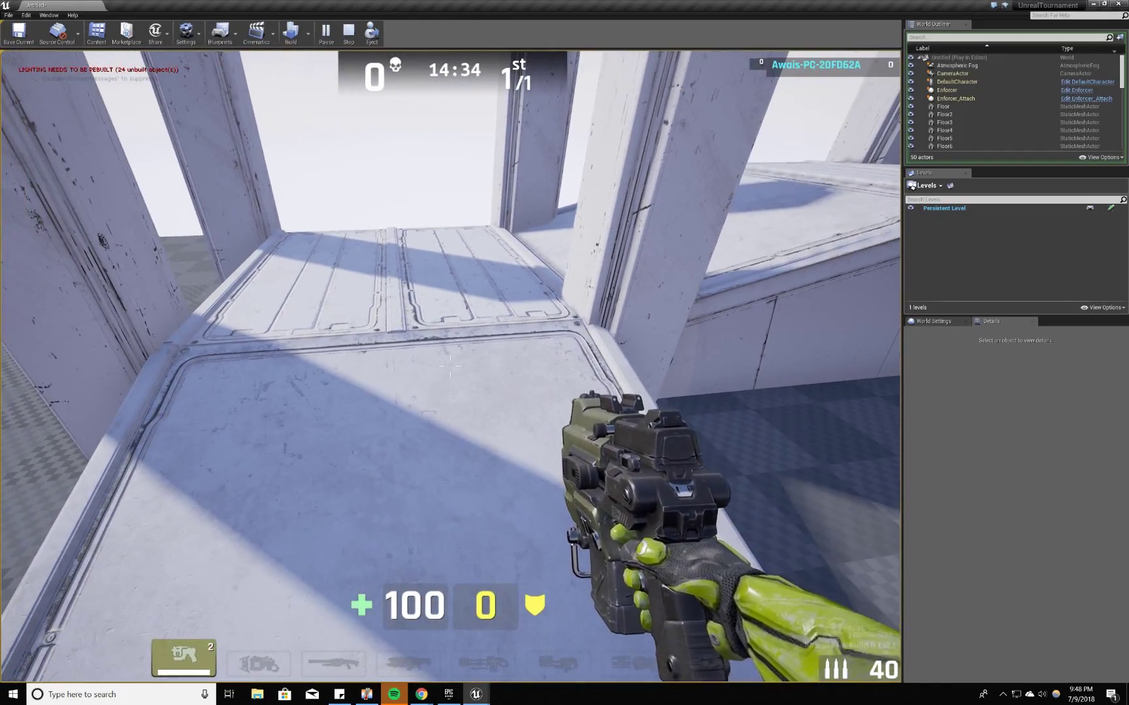
{"action": "key", "text": "w"}
{"action": "key", "text": "w"}
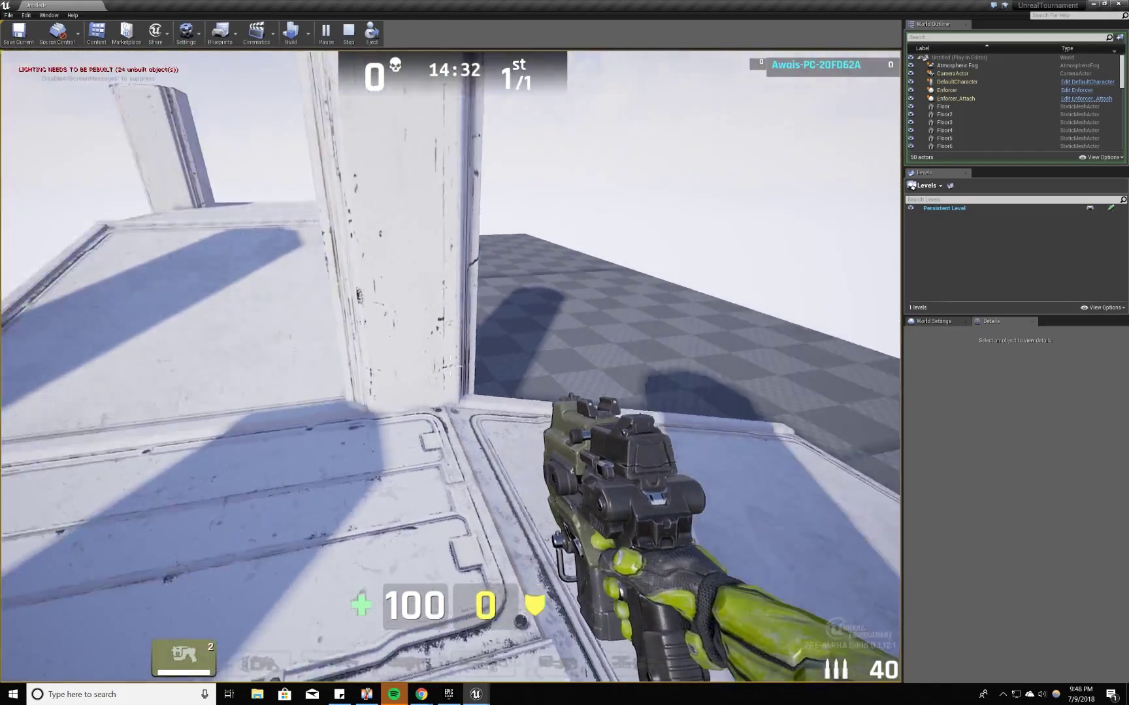
{"action": "key", "text": "w"}
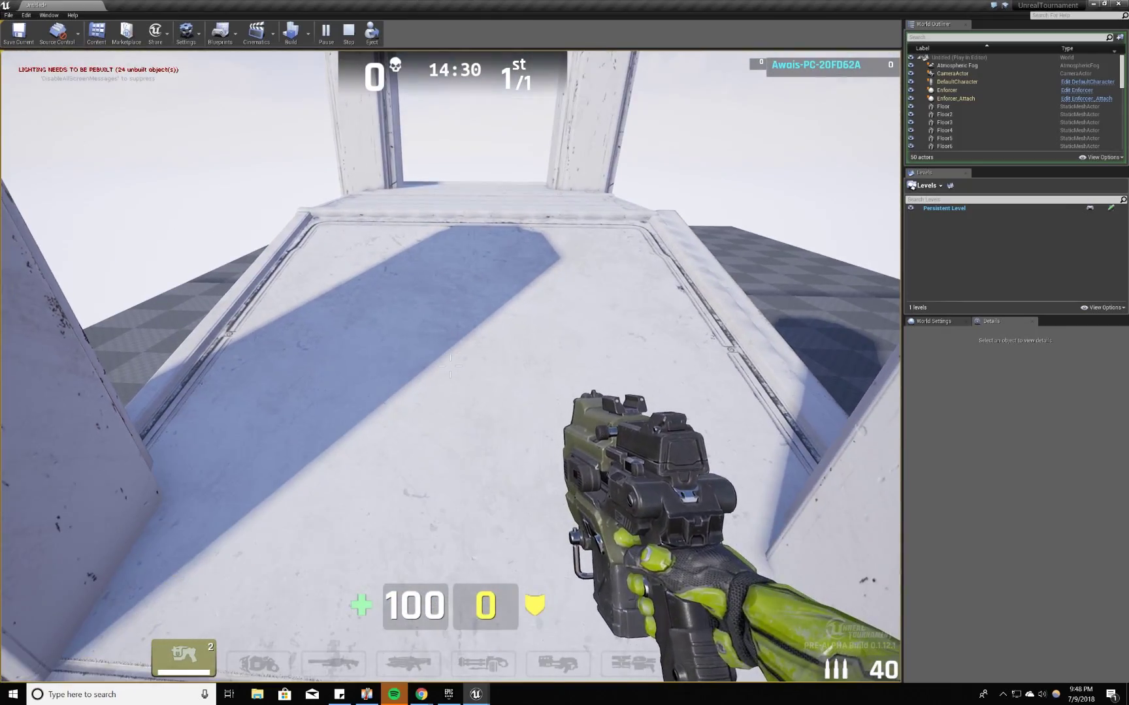
{"action": "key", "text": "w"}
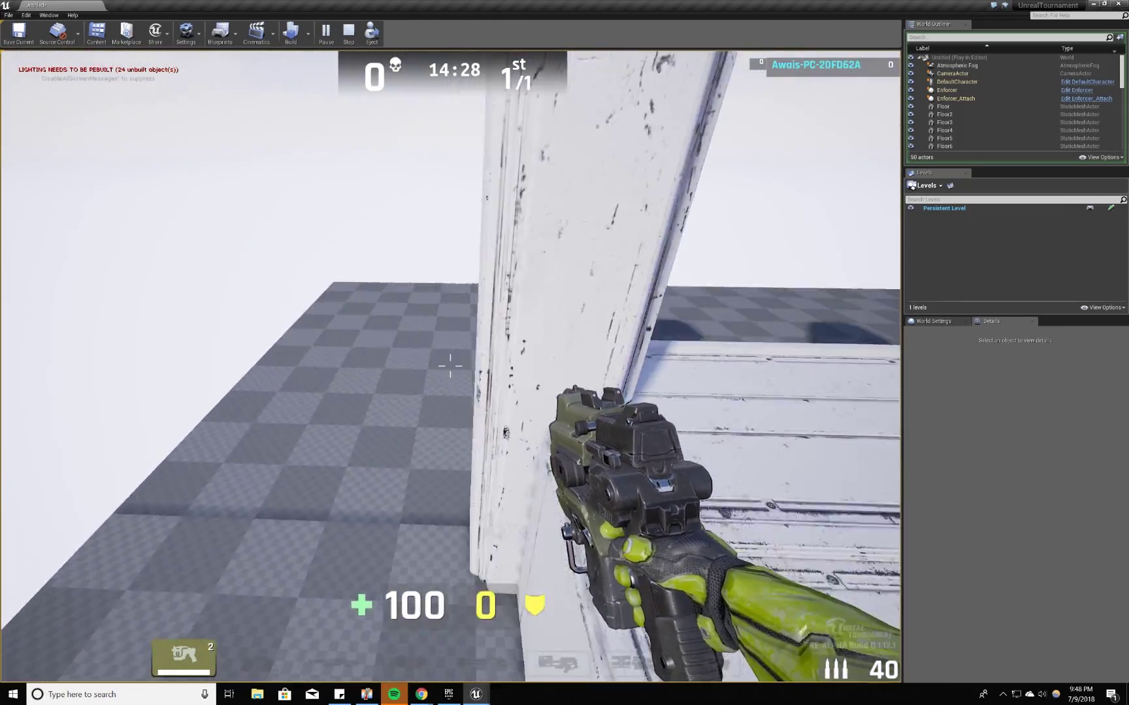
{"action": "key", "text": "w"}
- Jump and move along the pillars beside the platform, and return to an overview of the ramps
{"action": "key", "text": "space"}
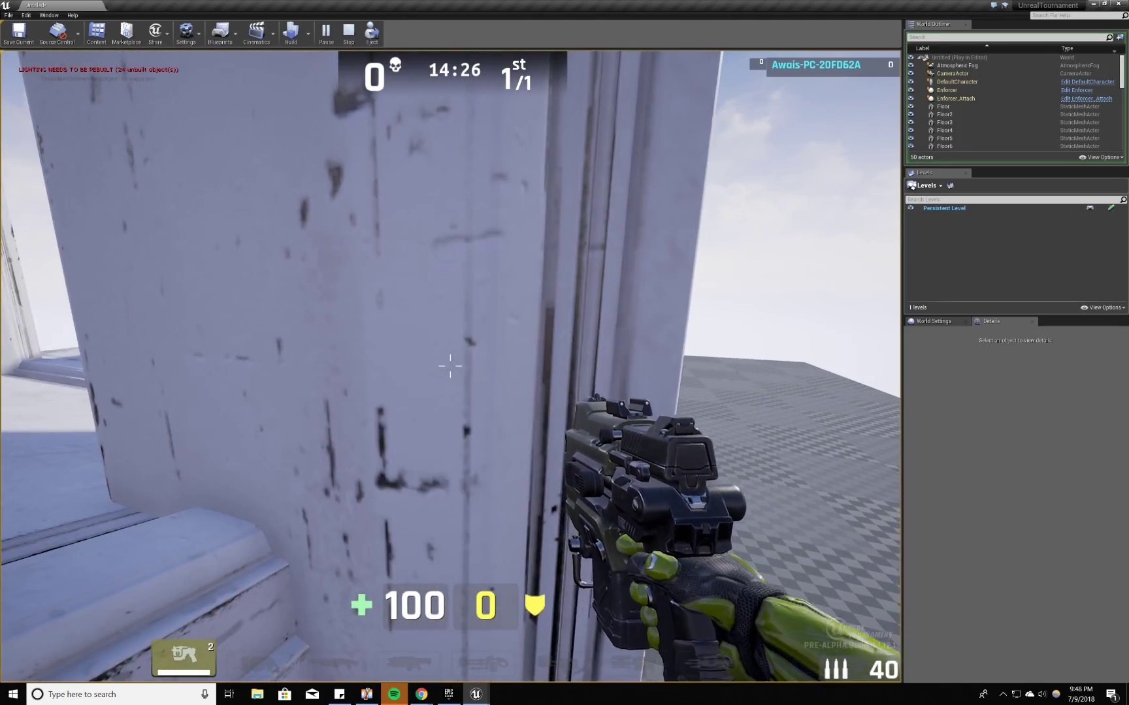
{"action": "key", "text": "w"}
{"action": "key", "text": "s"}
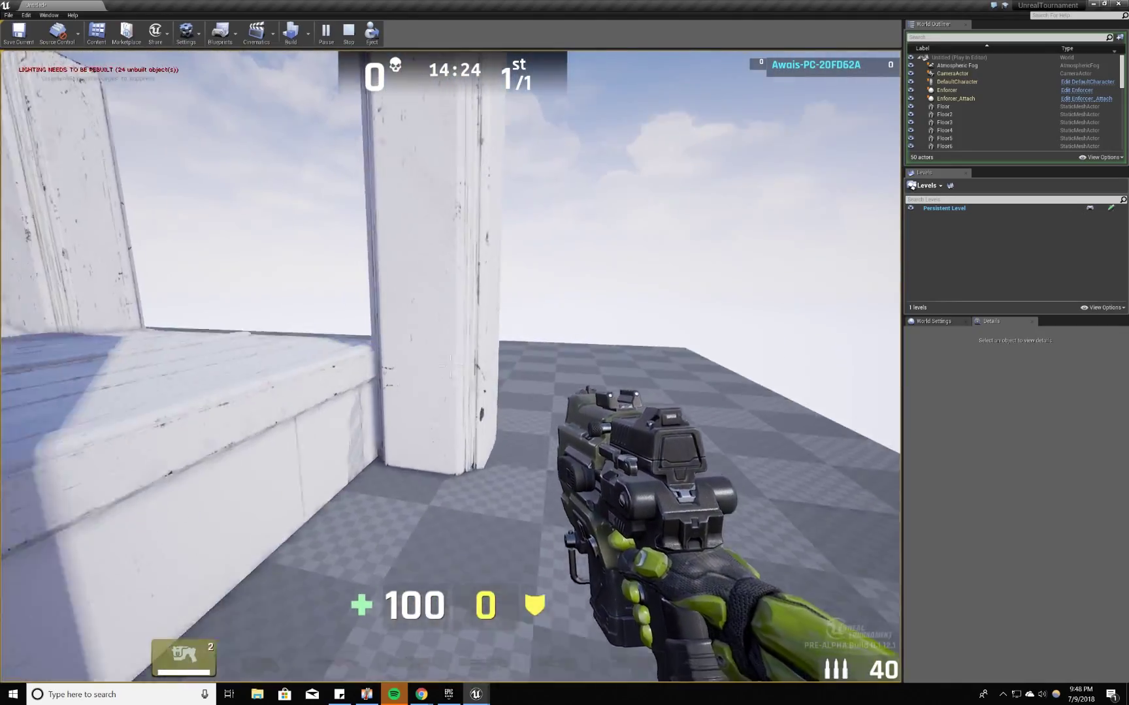
{"action": "key", "text": "w"}
{"action": "key", "text": "d"}
{"action": "key", "text": "d"}
{"action": "key", "text": "s"}
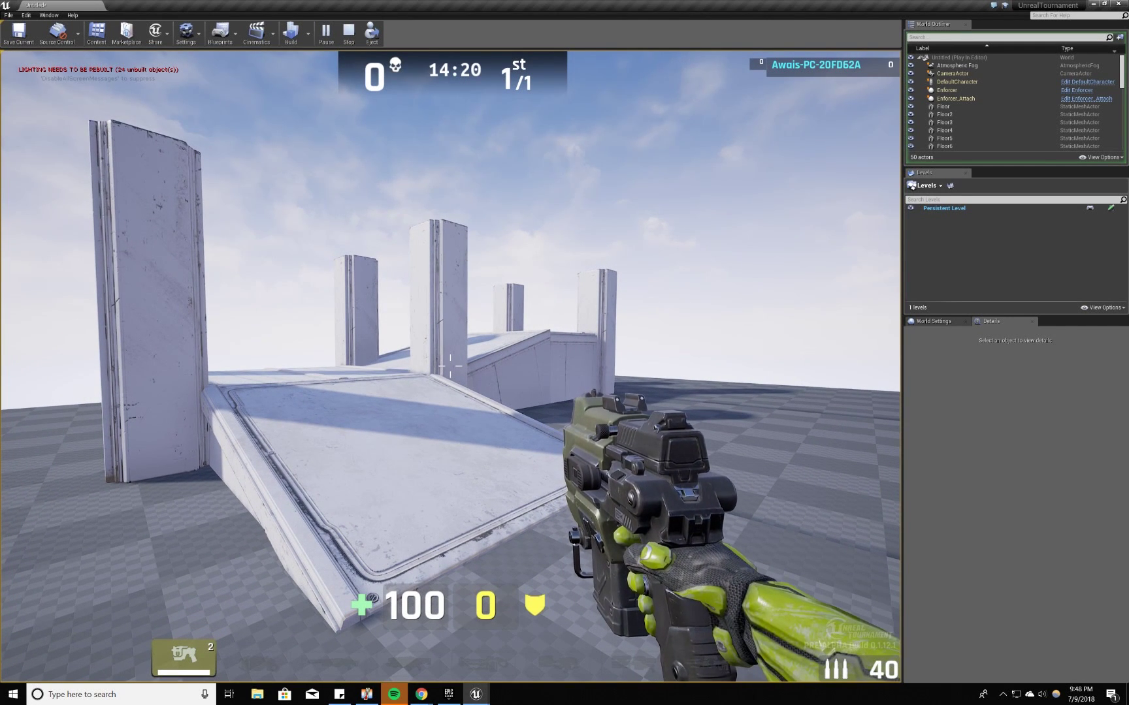
{"action": "key", "text": "a"}
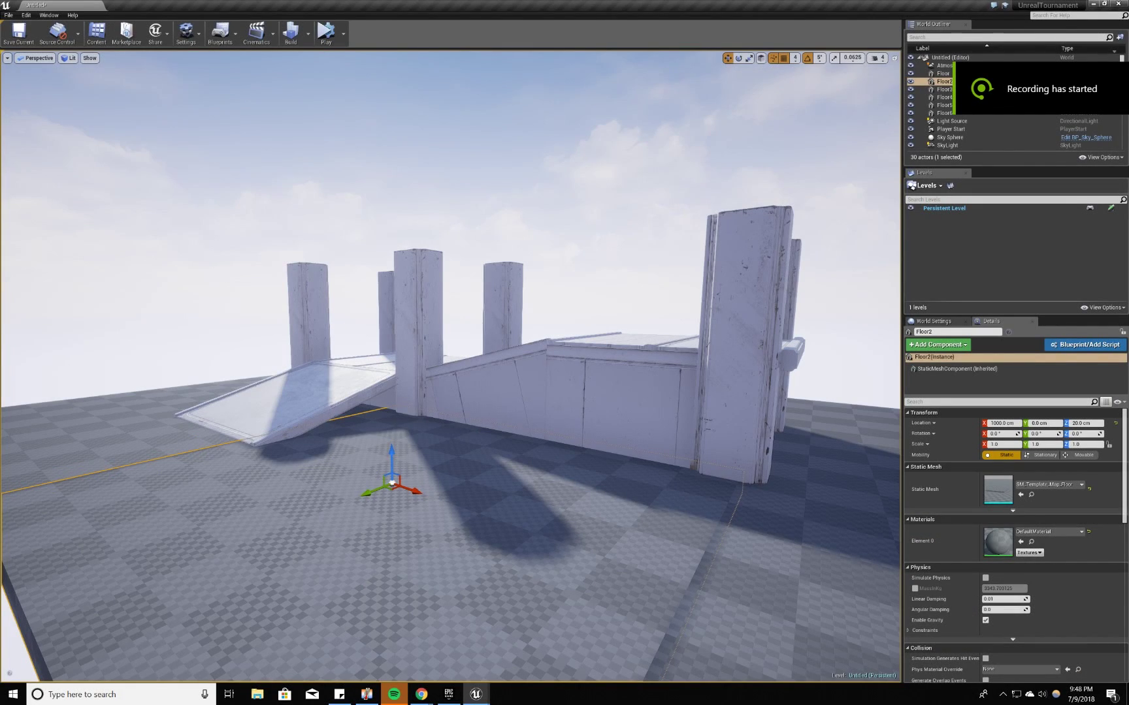
- Display the collision outlines of the ramp and pillar meshes in the editor viewport
{"action": "key", "text": "w"}
{"action": "right_click_drag", "start_coordinate": [496, 288], "coordinate": [506, 278]}
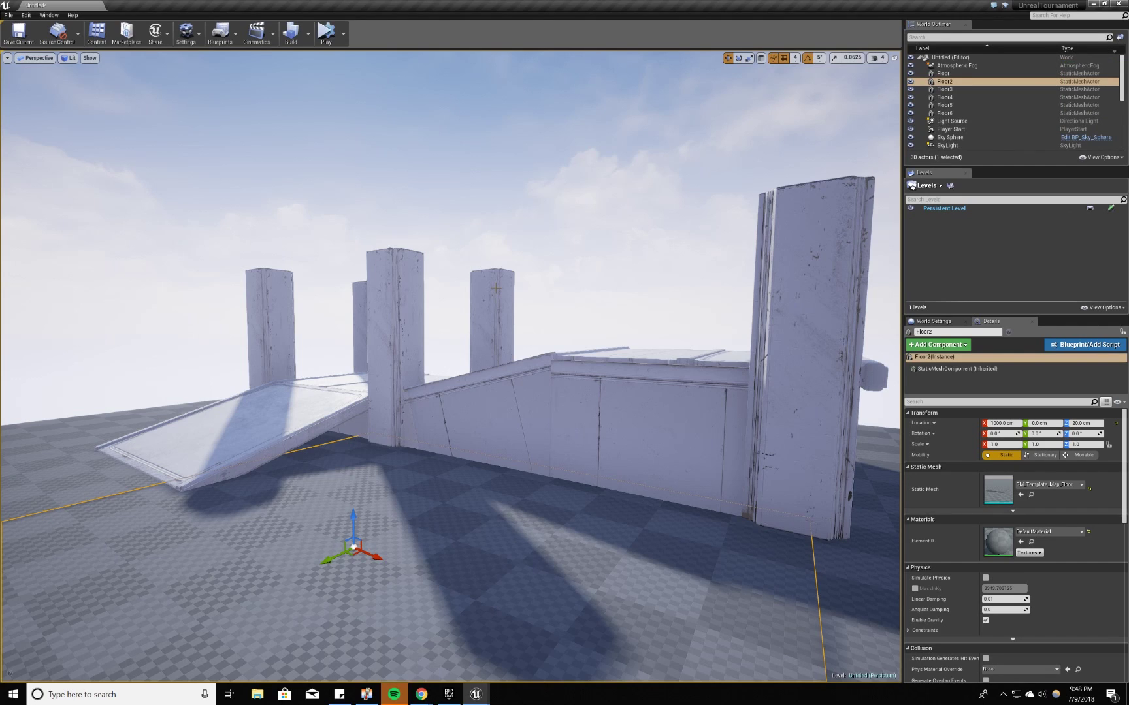
{"action": "key", "text": "alt+c"}
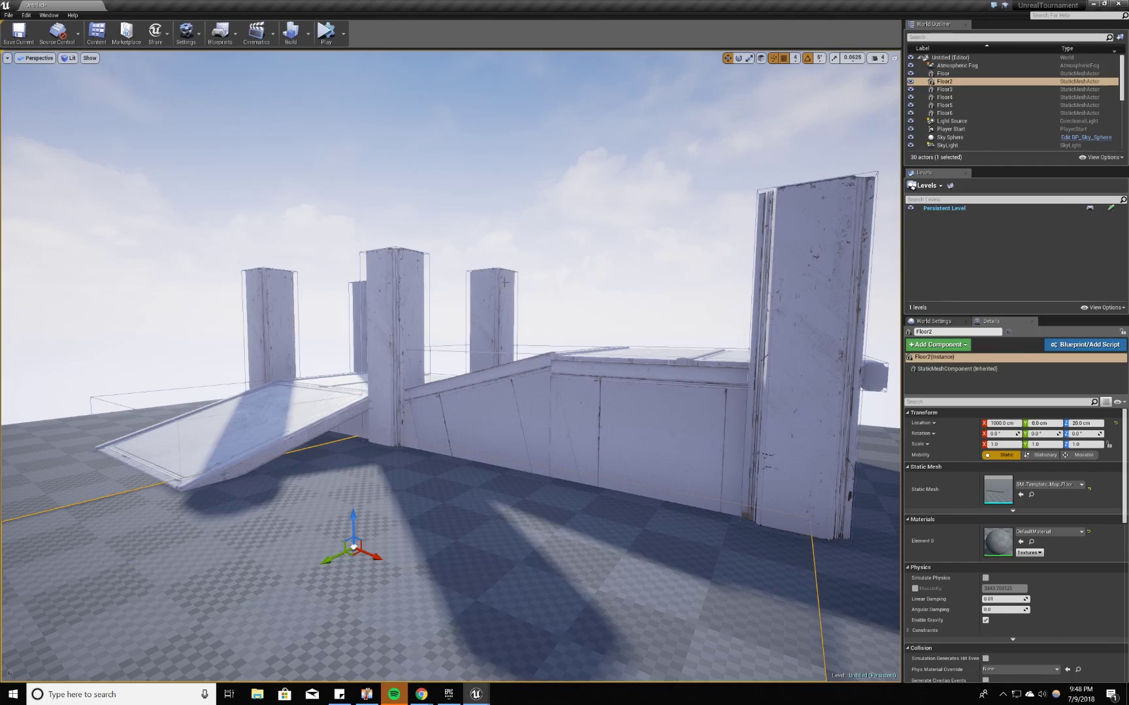
- Examine the collision outlines around the ramps and pillars from several sides of the test level
{"action": "key", "text": "w"}
{"action": "right_click_drag", "start_coordinate": [634, 522], "coordinate": [693, 542]}
{"action": "key", "text": "a"}
{"action": "key", "text": "w"}
{"action": "right_click_drag", "start_coordinate": [457, 363], "coordinate": [339, 368]}
{"action": "key", "text": "a"}
{"action": "key", "text": "s"}
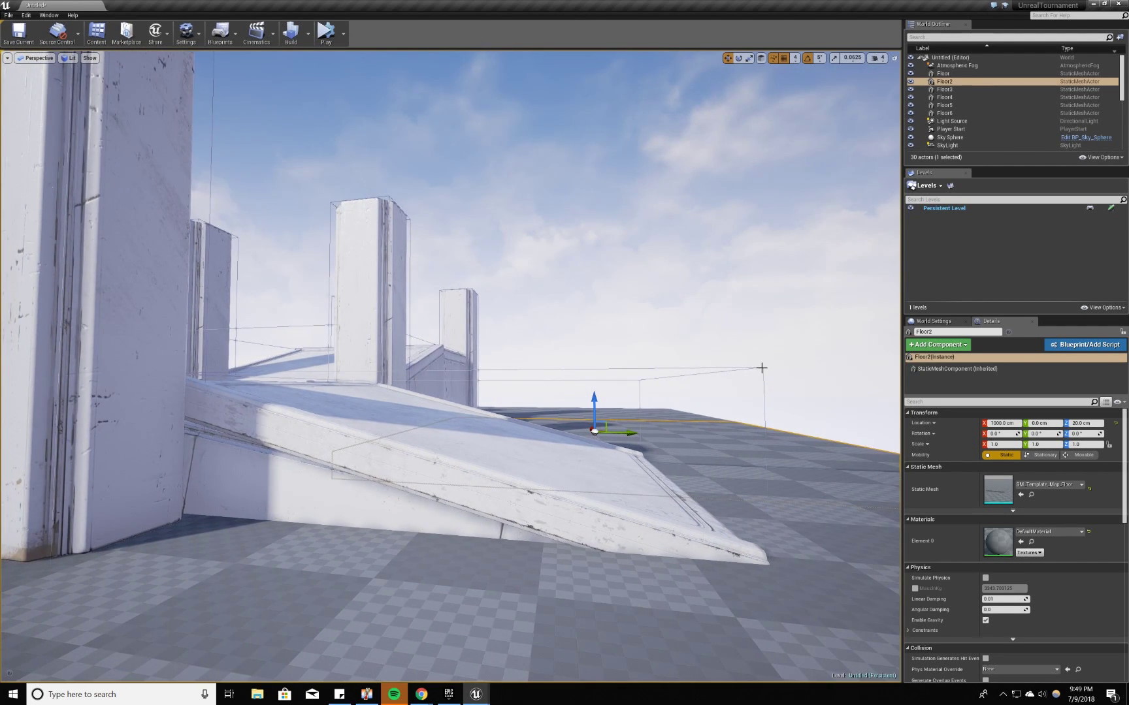
{"action": "right_click_drag", "start_coordinate": [746, 370], "coordinate": [613, 422]}
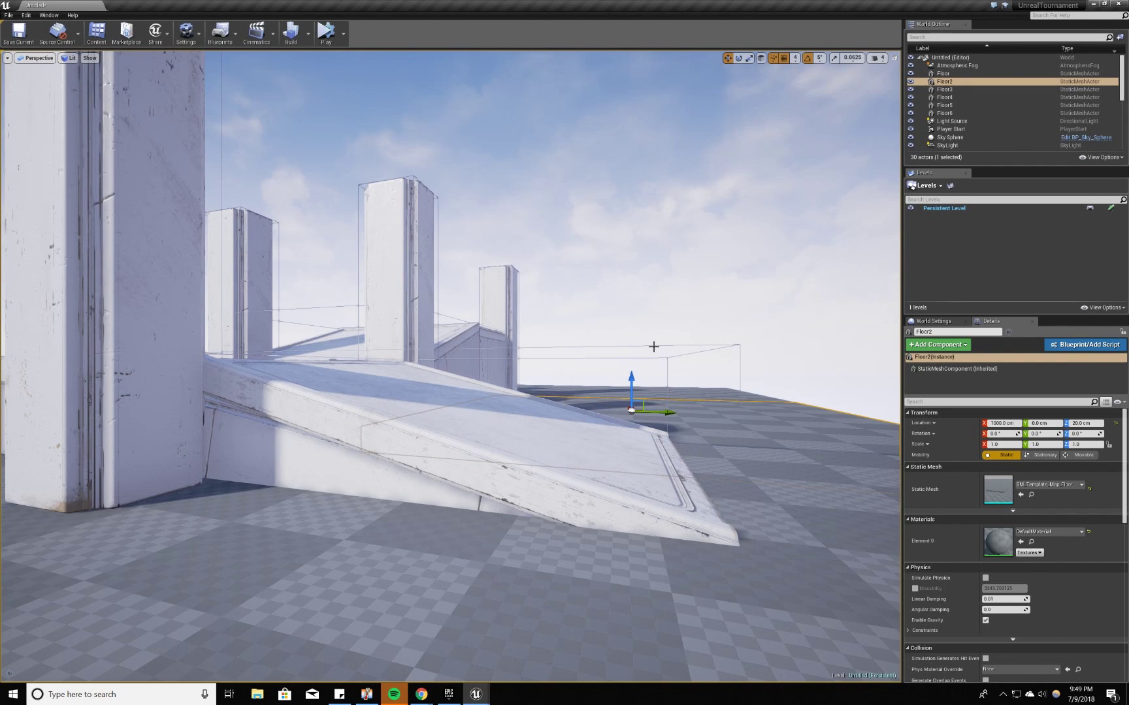
{"action": "right_click_drag", "start_coordinate": [450, 365], "coordinate": [528, 340]}
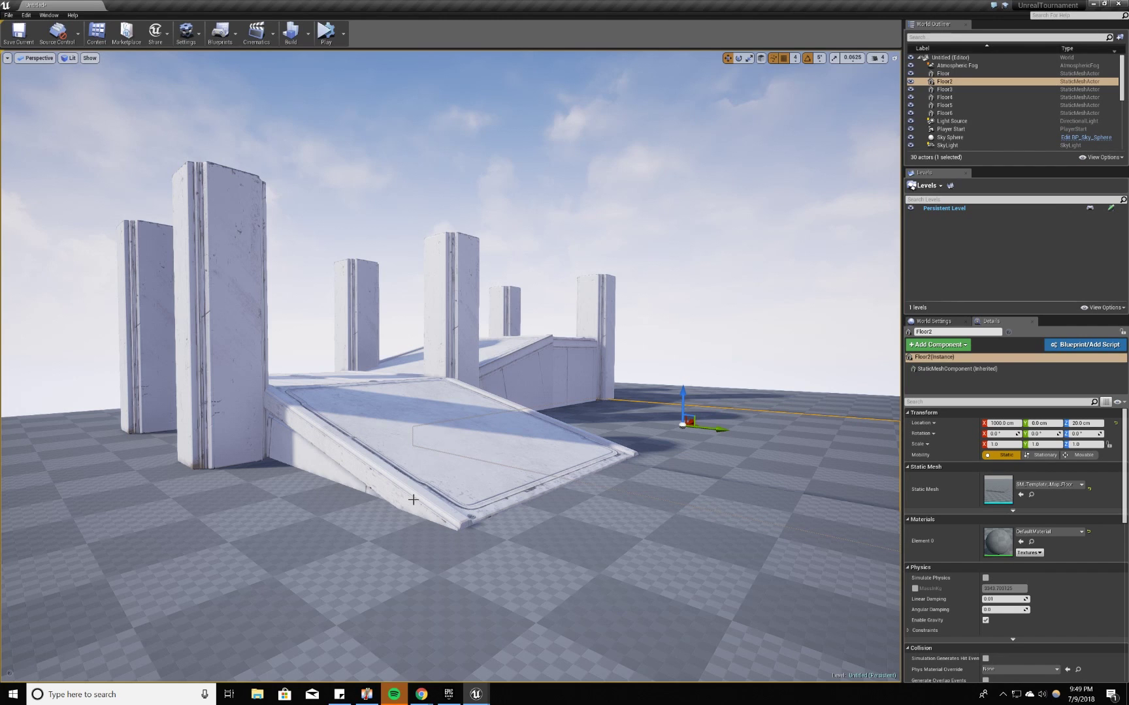
- Select all StaticMeshActors in the level, starting from the first ramp
{"action": "scroll", "coordinate": [291, 484], "scroll_direction": "up", "scroll_amount": 5}
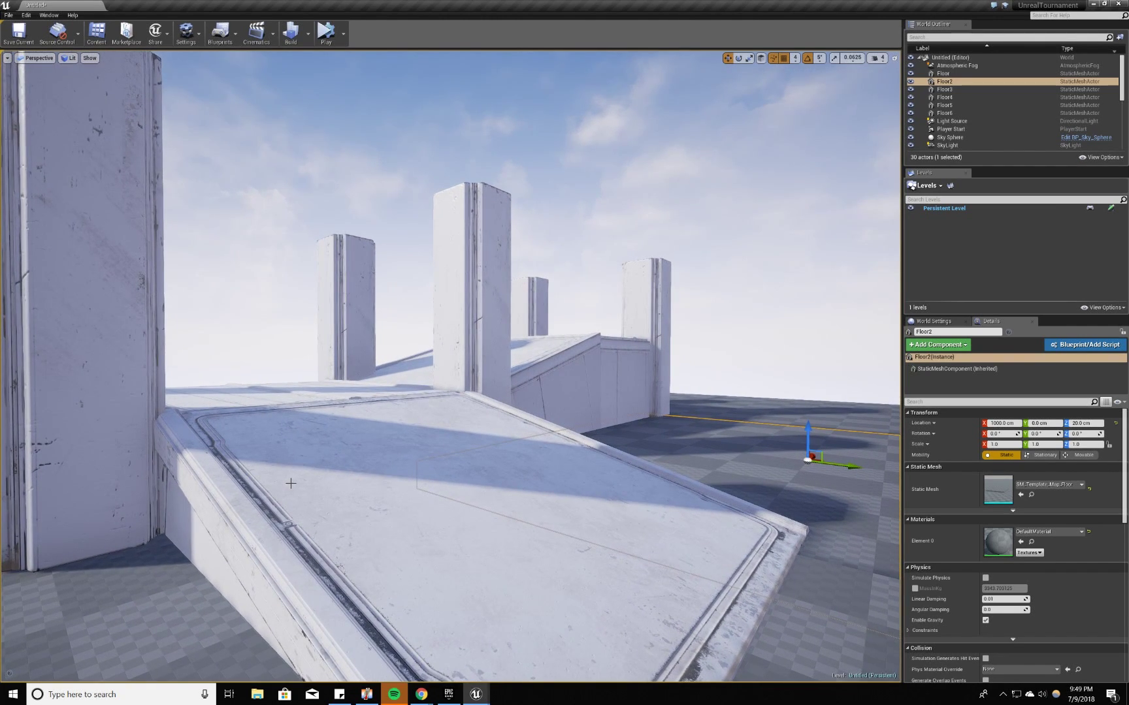
{"action": "left_click", "coordinate": [291, 483]}
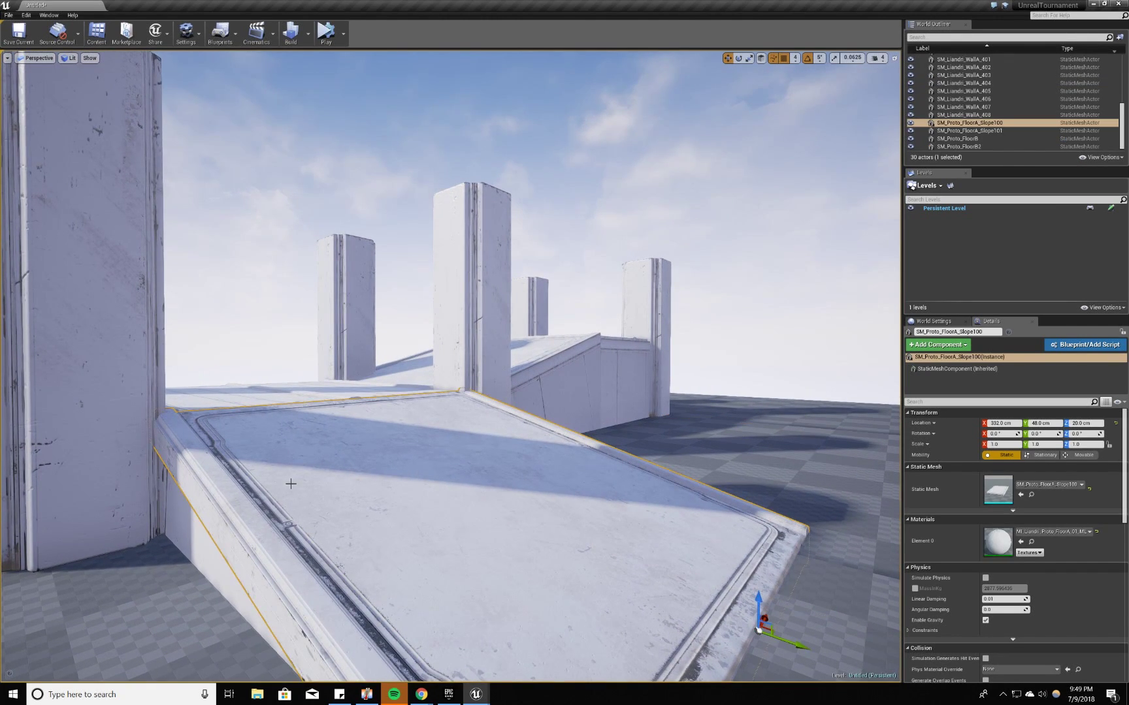
{"action": "right_click", "coordinate": [290, 484]}
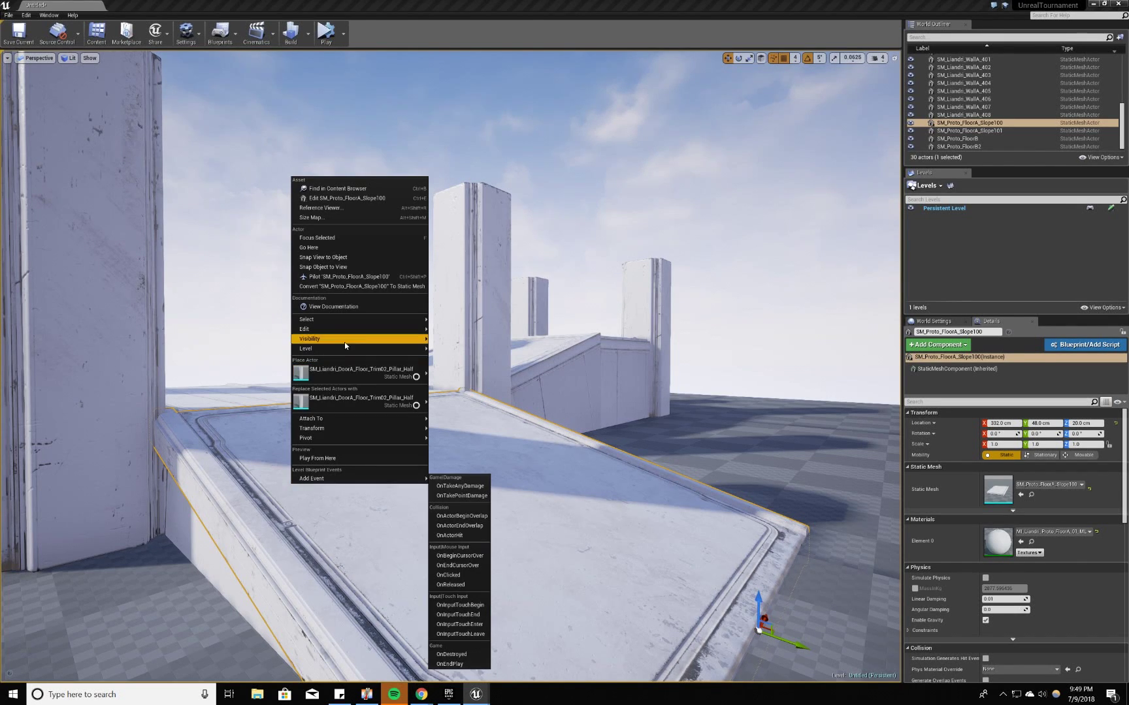
{"action": "mouse_move", "coordinate": [338, 320]}
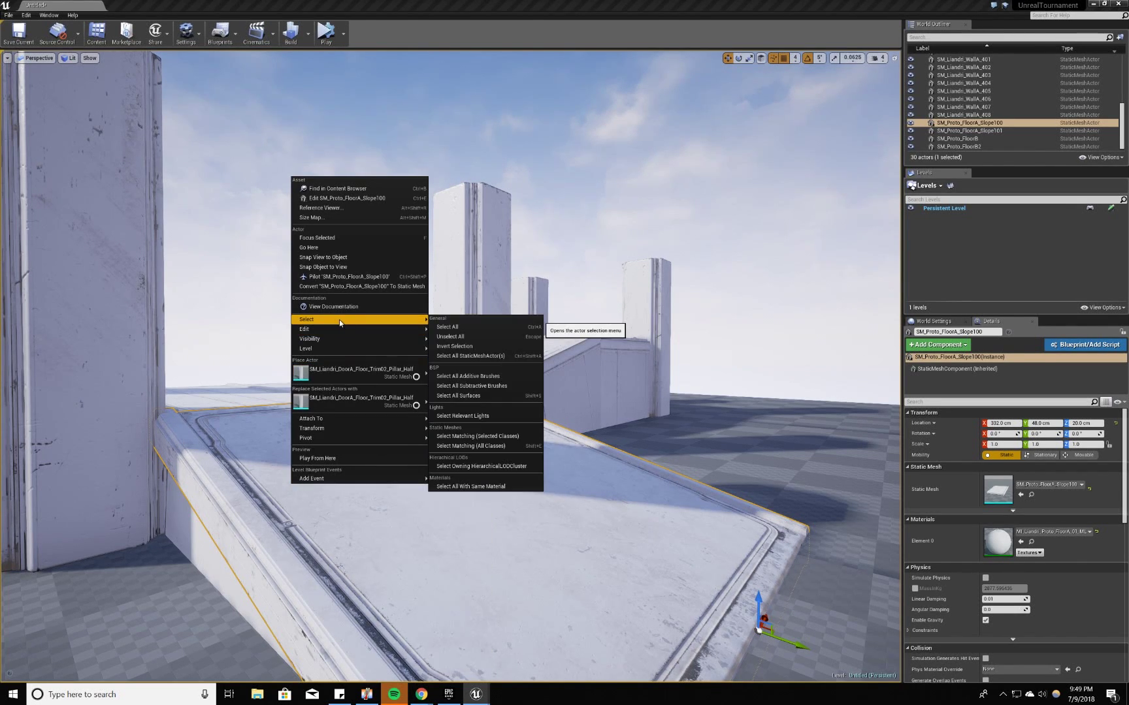
{"action": "left_click", "coordinate": [481, 356]}
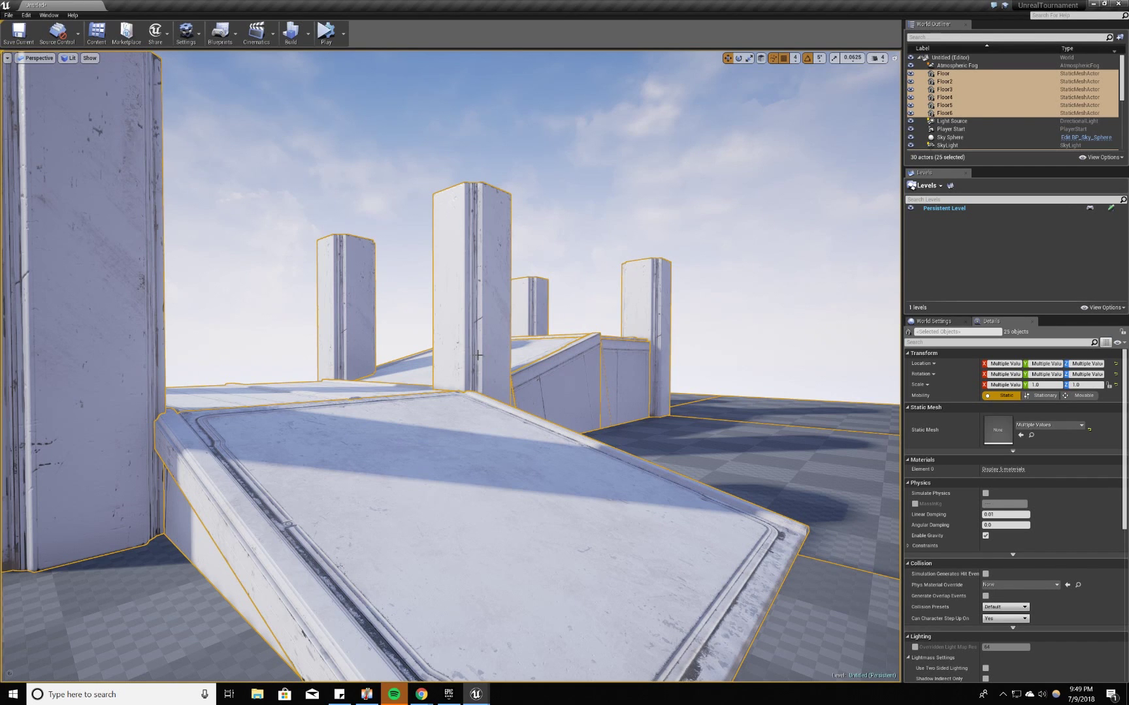
- Set the collision preset of all selected static meshes to IgnoreOnlyPawn
{"action": "key", "text": "s"}
{"action": "mouse_move", "coordinate": [486, 448]}
{"action": "right_mouse_down"}
{"action": "mouse_move", "coordinate": [457, 480]}
{"action": "mouse_move", "coordinate": [451, 470]}
{"action": "mouse_move", "coordinate": [477, 448]}
{"action": "mouse_move", "coordinate": [421, 441]}
{"action": "mouse_move", "coordinate": [400, 421]}
{"action": "mouse_move", "coordinate": [481, 448]}
{"action": "right_mouse_up"}
{"action": "key", "text": "w"}
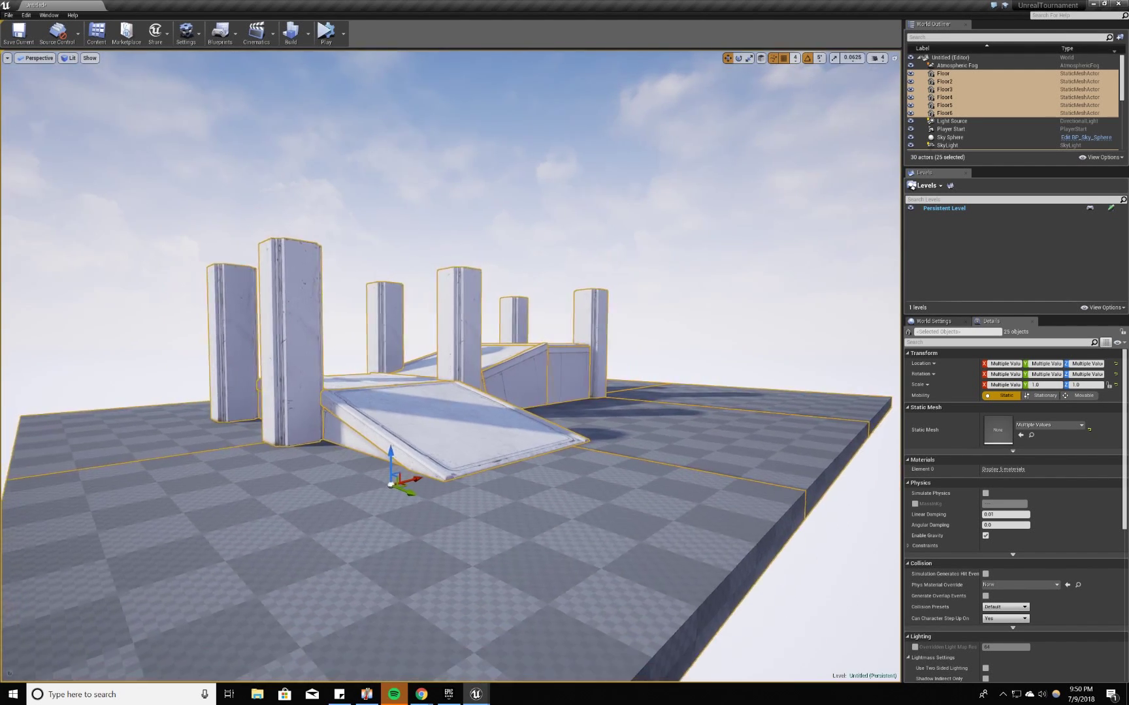
{"action": "right_click_drag", "start_coordinate": [486, 447], "coordinate": [485, 447]}
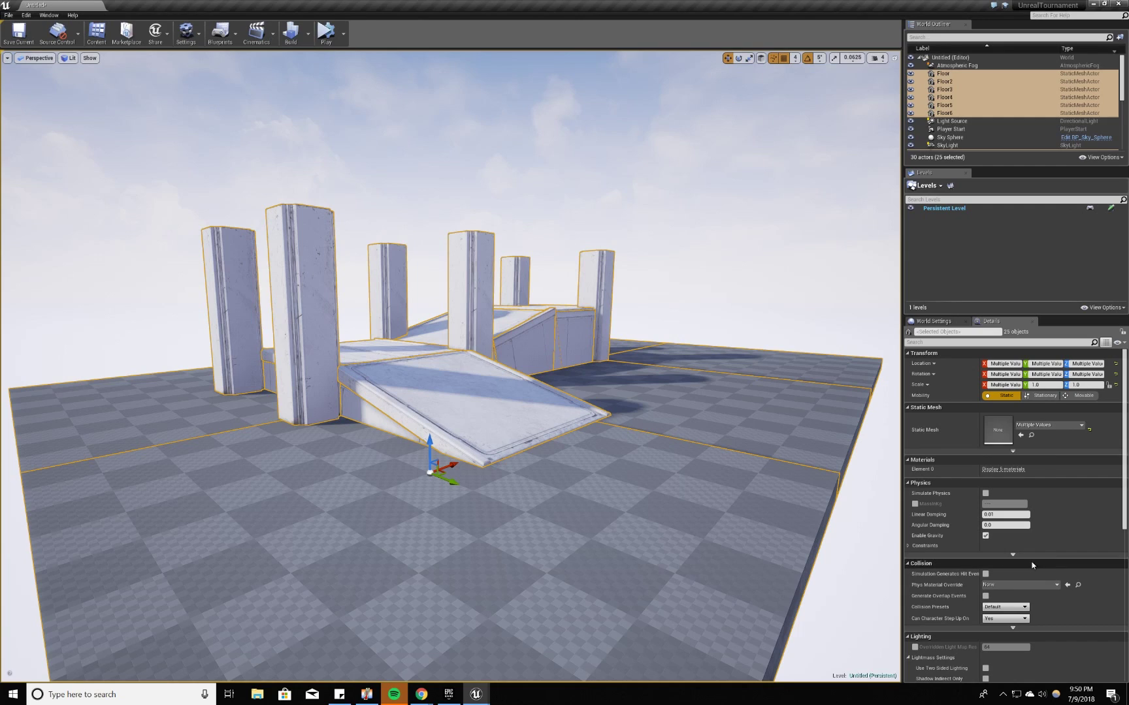
{"action": "scroll", "coordinate": [975, 451], "scroll_direction": "down", "scroll_amount": 2}
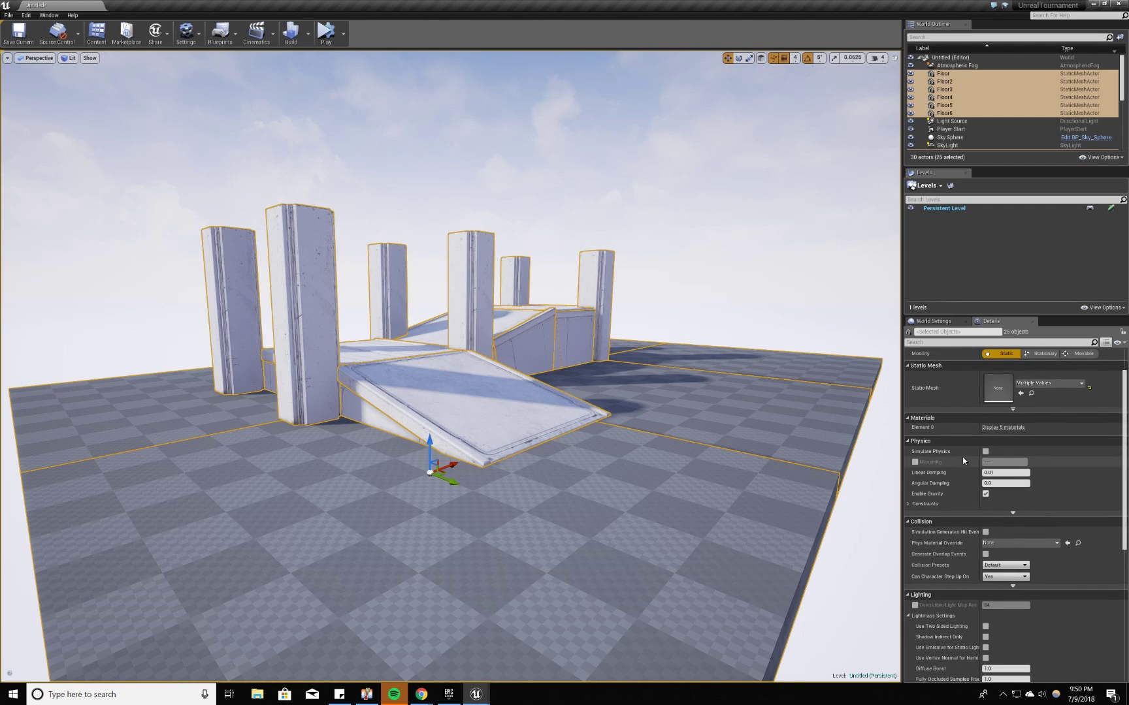
{"action": "scroll", "coordinate": [962, 457], "scroll_direction": "down", "scroll_amount": 1}
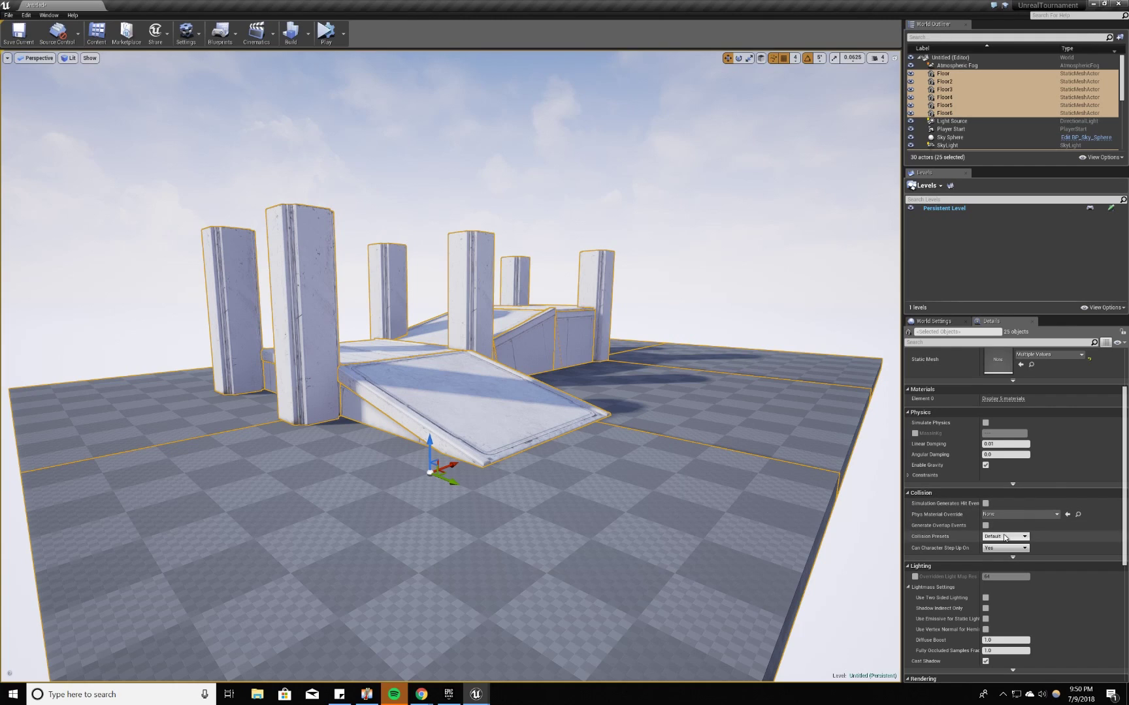
{"action": "left_click", "coordinate": [1005, 538]}
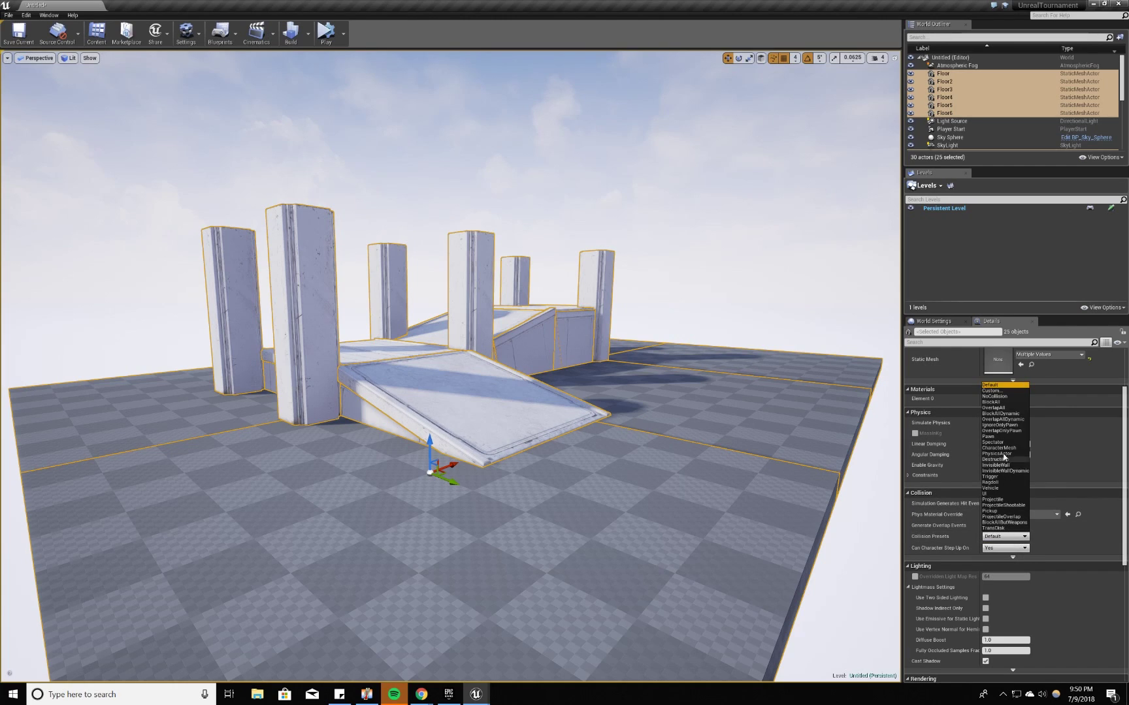
{"action": "left_click", "coordinate": [1011, 426]}
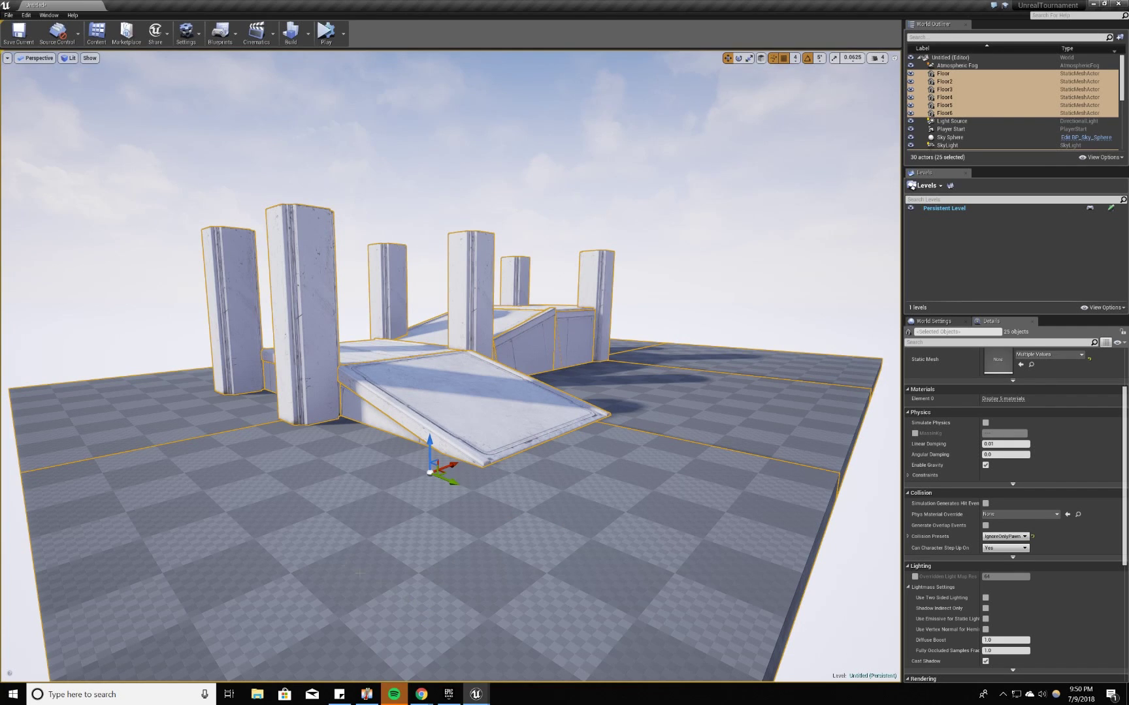
- Playtest the level from the floor in front of the first ramp, and return to the ramps in the editor
{"action": "right_click", "coordinate": [363, 531]}
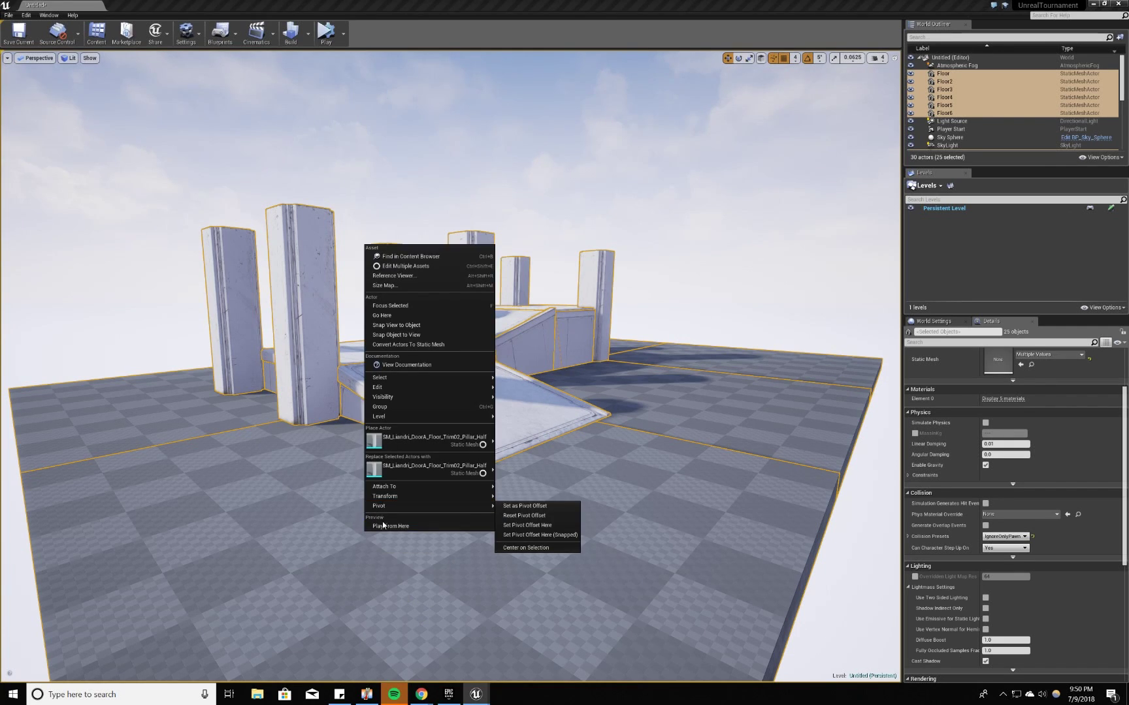
{"action": "left_click", "coordinate": [383, 526]}
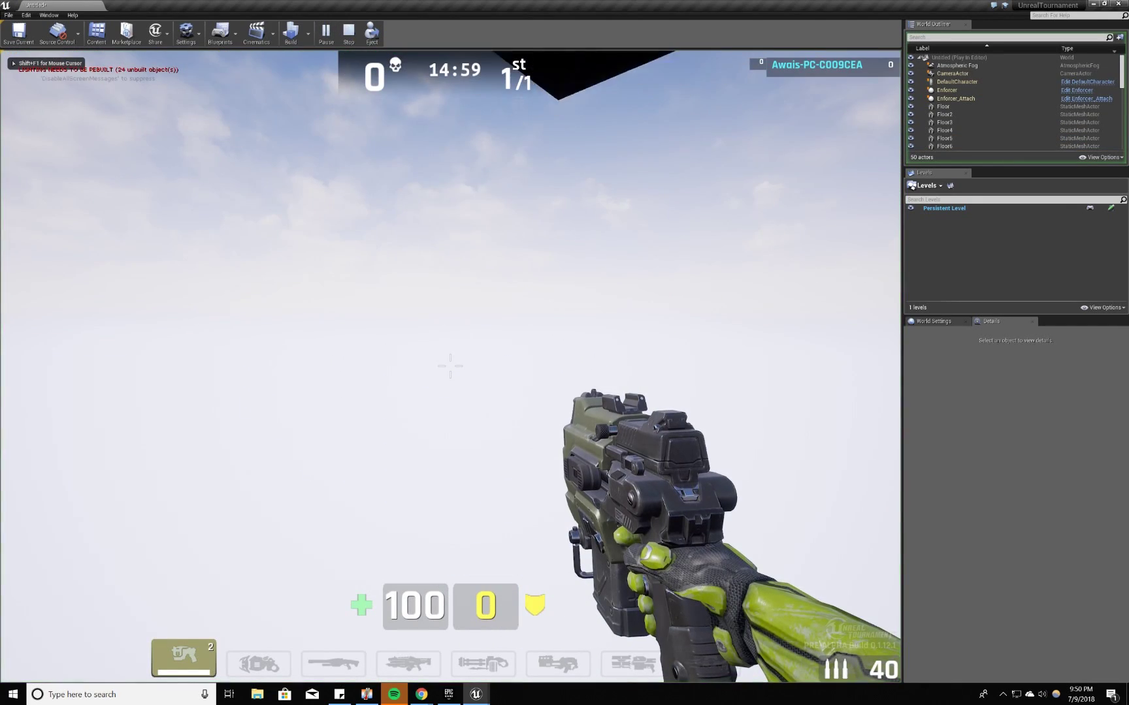
{"action": "key", "text": "Escape"}
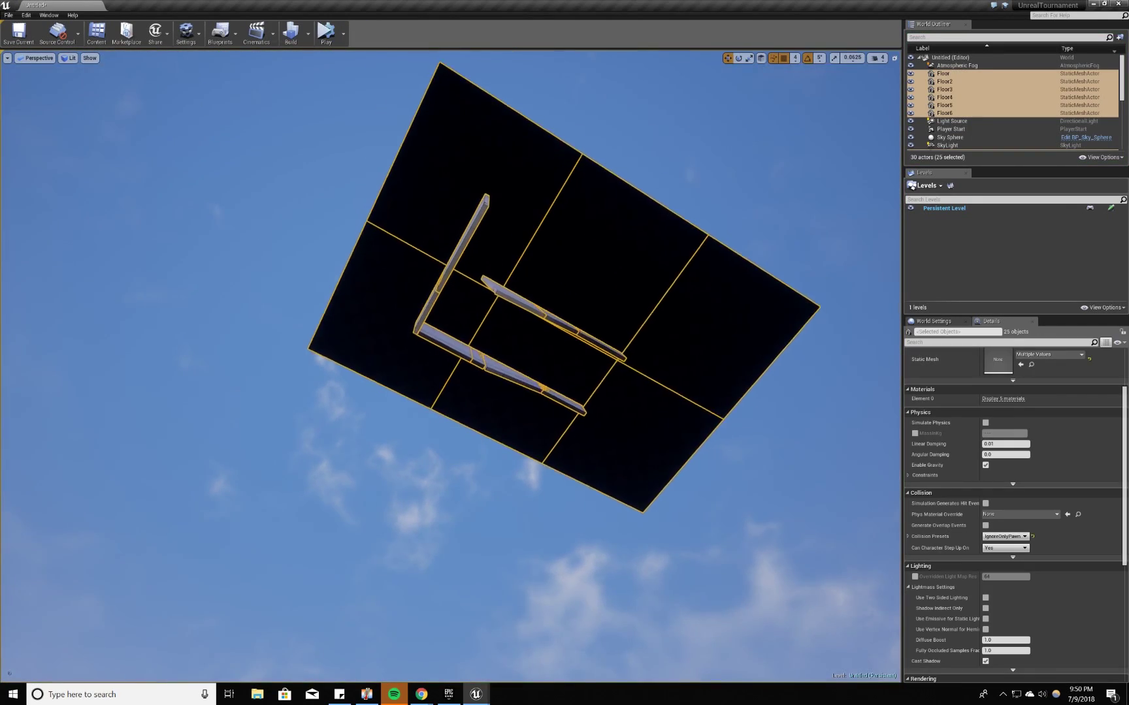
{"action": "key", "text": "w"}
{"action": "right_click_drag", "start_coordinate": [450, 366], "coordinate": [477, 594]}
{"action": "key", "text": "s"}
{"action": "key", "text": "d"}
{"action": "scroll", "coordinate": [377, 508], "scroll_direction": "down", "scroll_amount": 3}
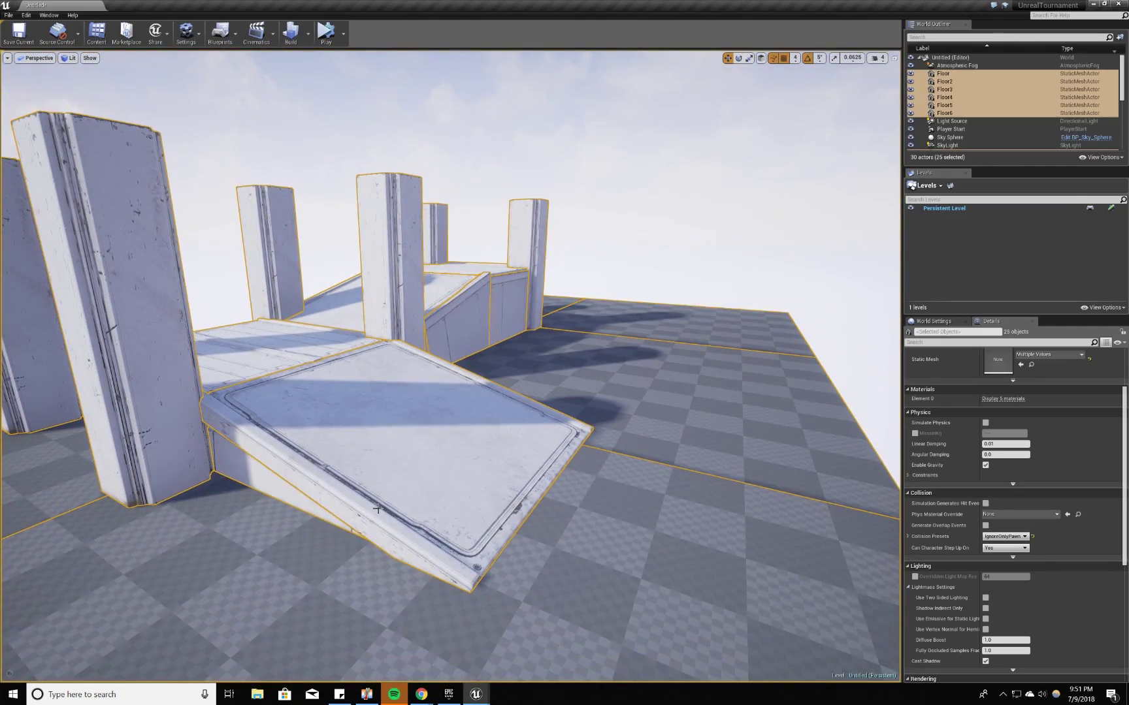
- Search the placeable classes for "blocking" and place a Blocking Volume beside the lower end of the first ramp
{"action": "left_click", "coordinate": [49, 14]}
{"action": "left_click", "coordinate": [68, 83]}
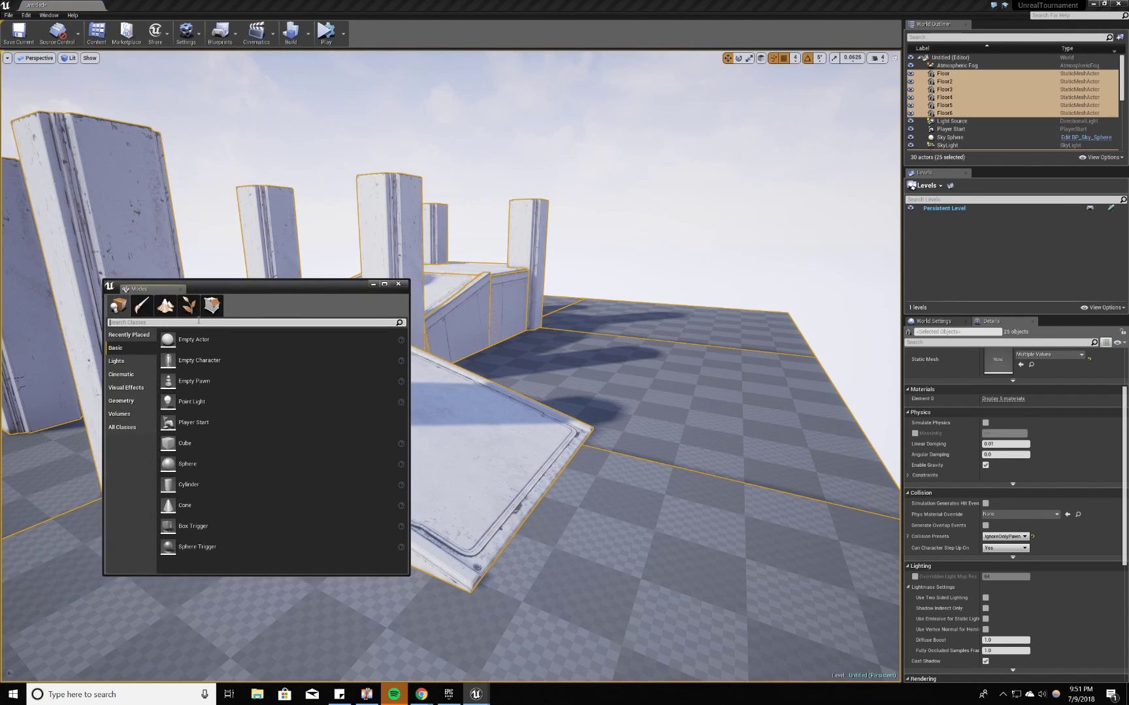
{"action": "left_click", "coordinate": [198, 322]}
{"action": "type", "text": "blocki"}
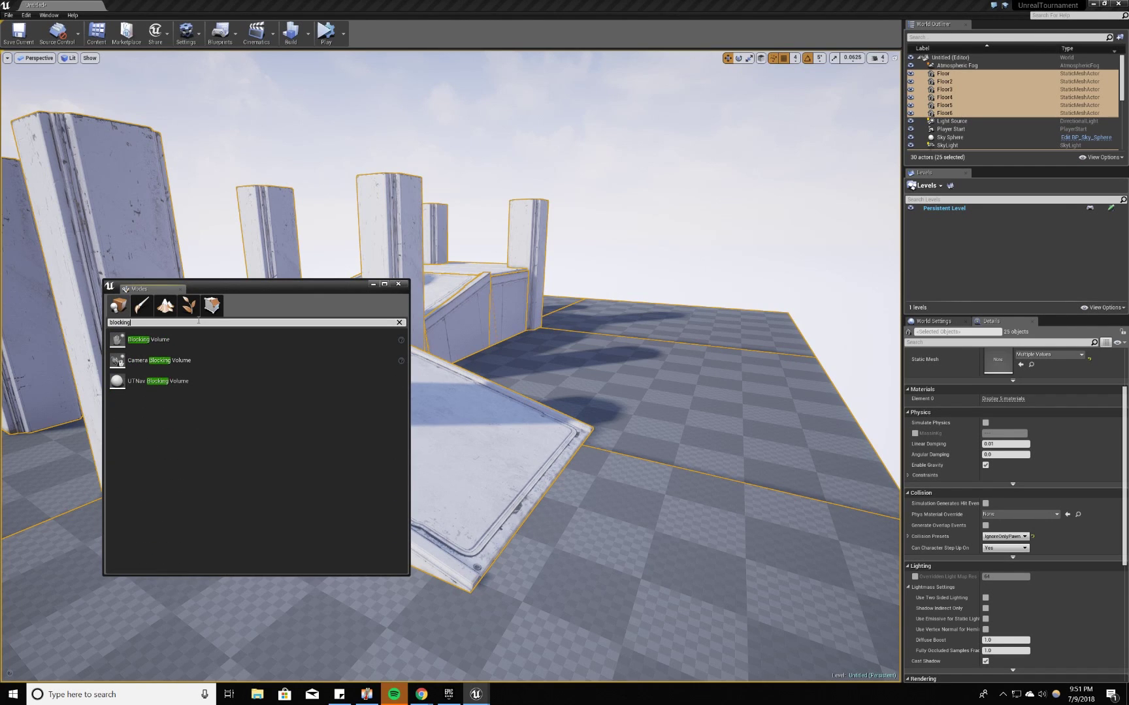
{"action": "type", "text": "ng"}
{"action": "left_click_drag", "start_coordinate": [156, 339], "coordinate": [568, 372]}
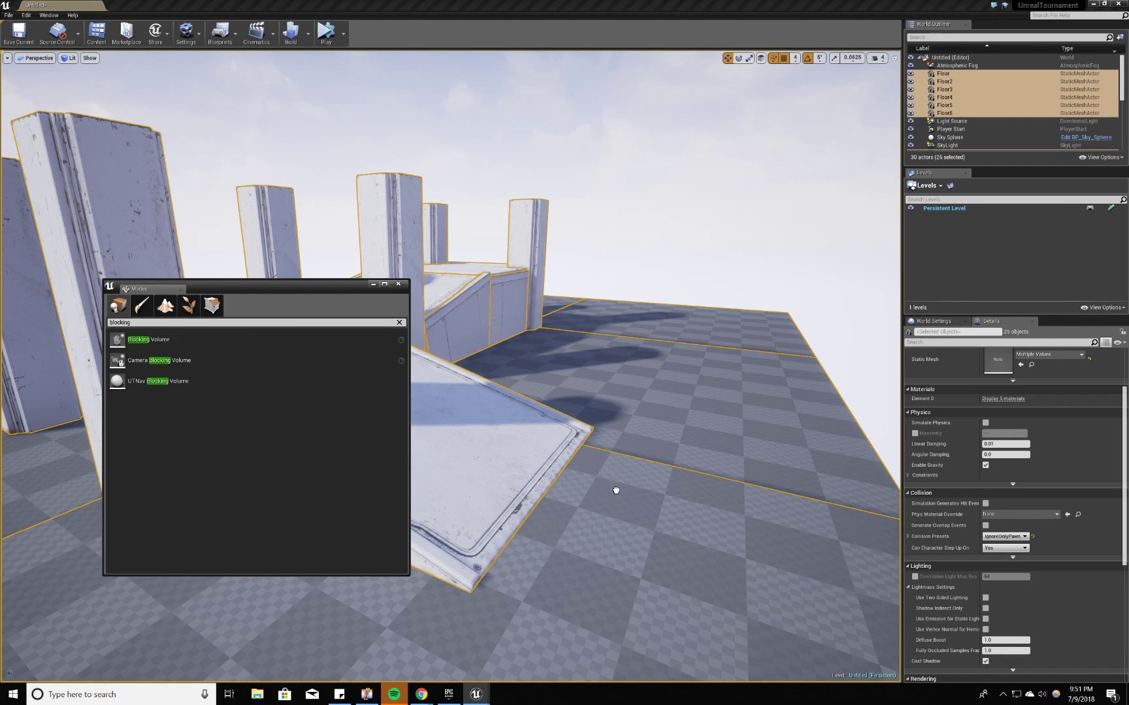
{"action": "left_click_drag", "start_coordinate": [615, 490], "coordinate": [568, 408]}
{"action": "left_click", "coordinate": [373, 285]}
{"action": "right_click_drag", "start_coordinate": [373, 287], "coordinate": [228, 294]}
{"action": "right_click_drag", "start_coordinate": [447, 399], "coordinate": [418, 399]}
{"action": "key", "text": "g"}
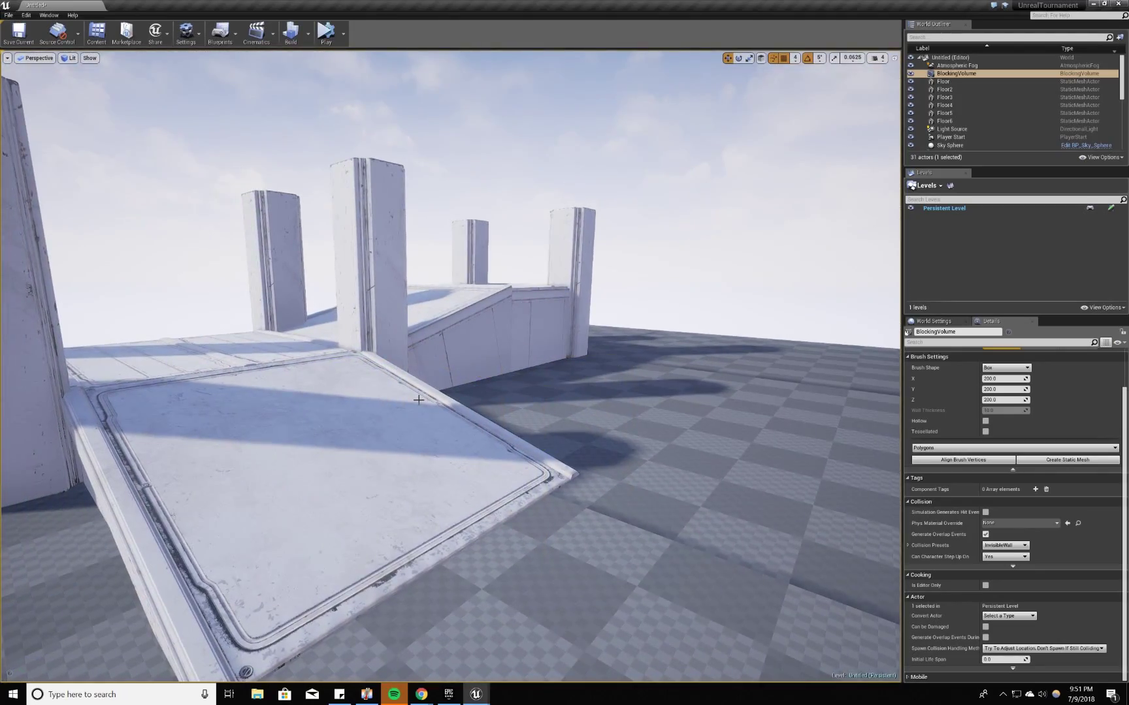
{"action": "key", "text": "g"}
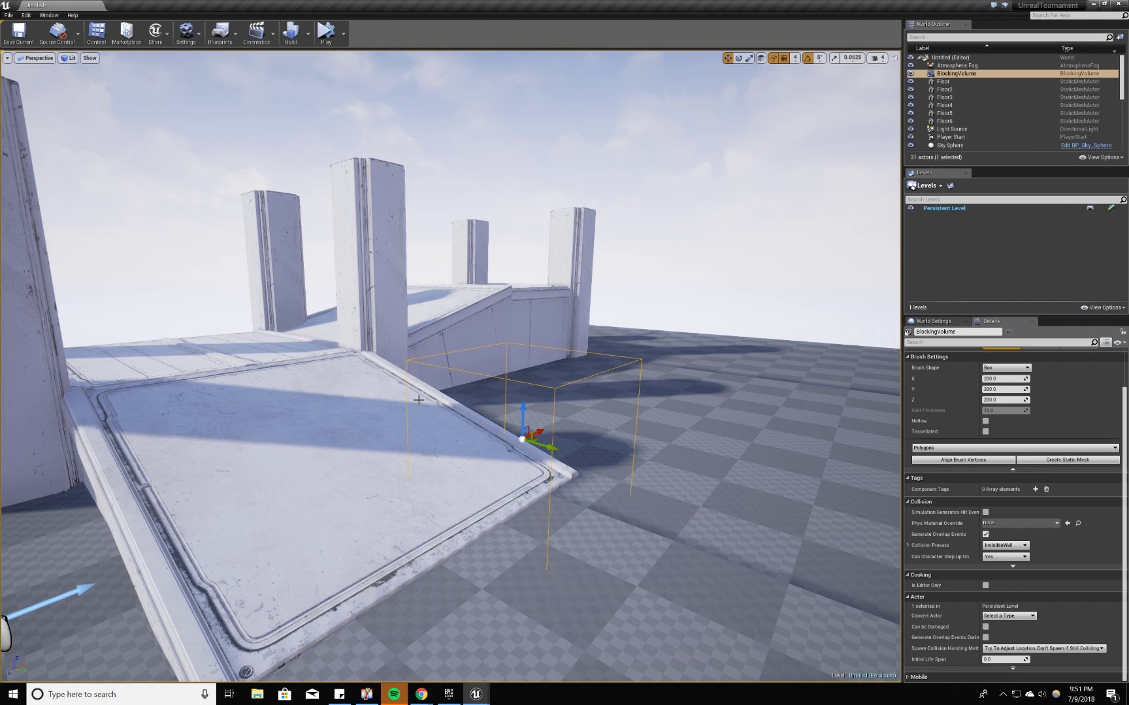
- Switch to geometry editing mode for the blocking volume and clear the Modes window away from the ramp
{"action": "left_click", "coordinate": [49, 14]}
{"action": "left_click", "coordinate": [63, 83]}
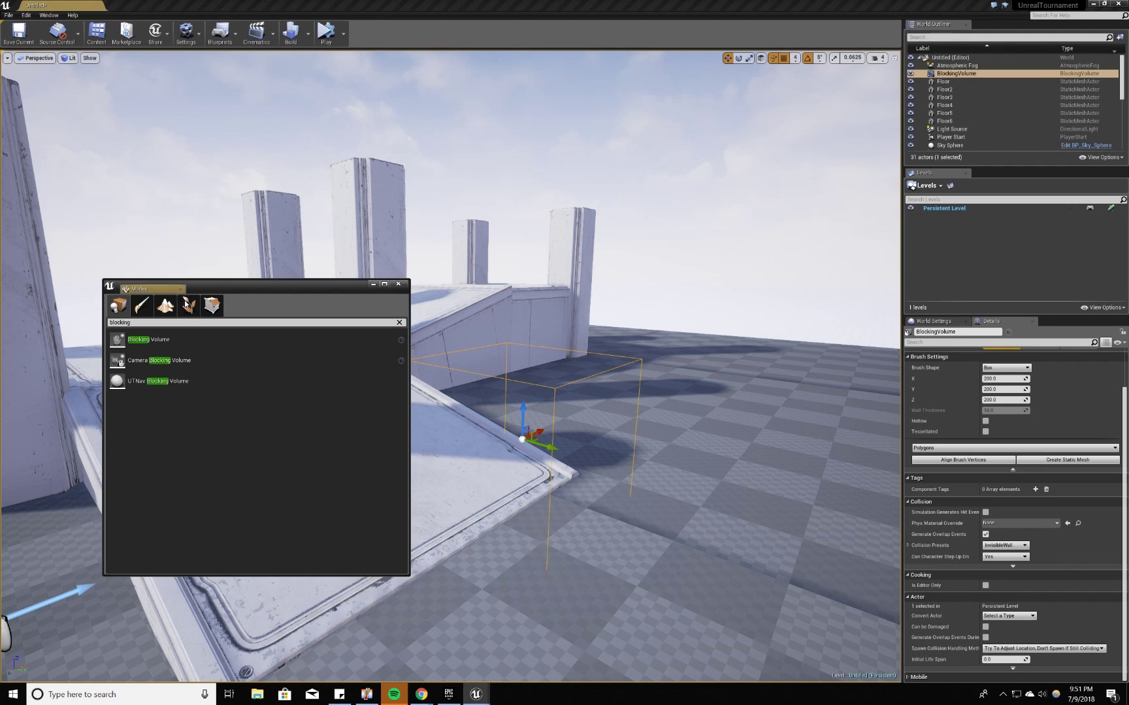
{"action": "left_click", "coordinate": [211, 305]}
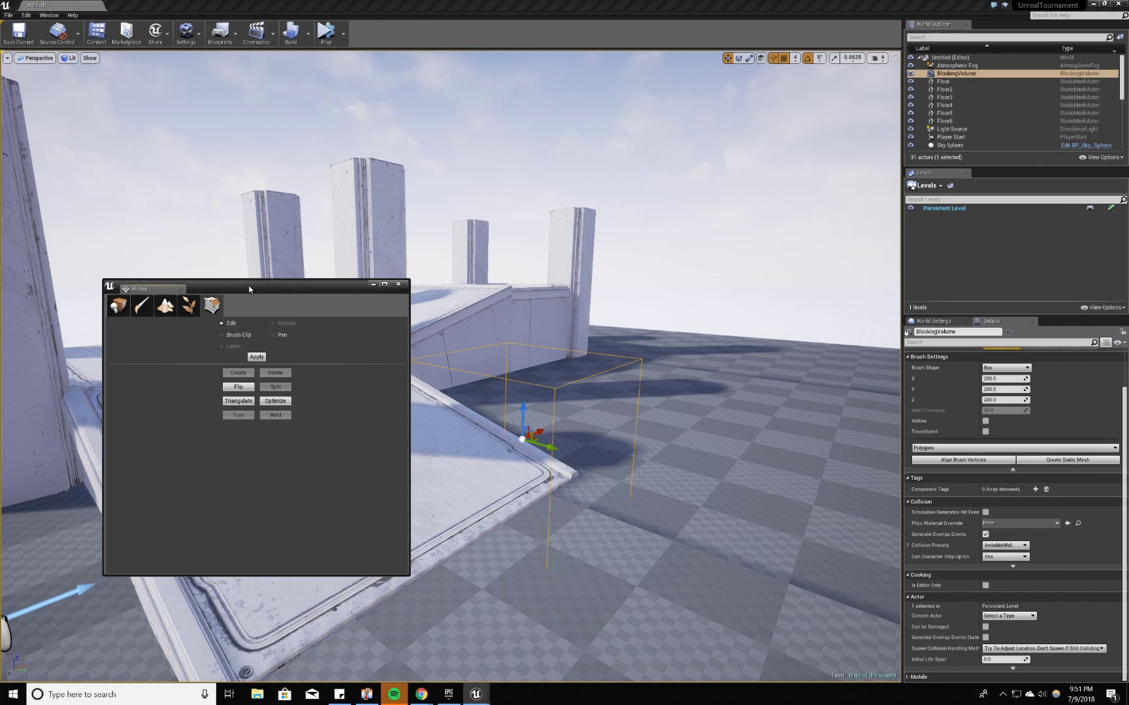
{"action": "left_click_drag", "start_coordinate": [248, 289], "coordinate": [759, 78]}
- Move the blocking volume sideways along Y so that it sits over the lower corner of the first ramp
{"action": "right_click_drag", "start_coordinate": [467, 414], "coordinate": [426, 439]}
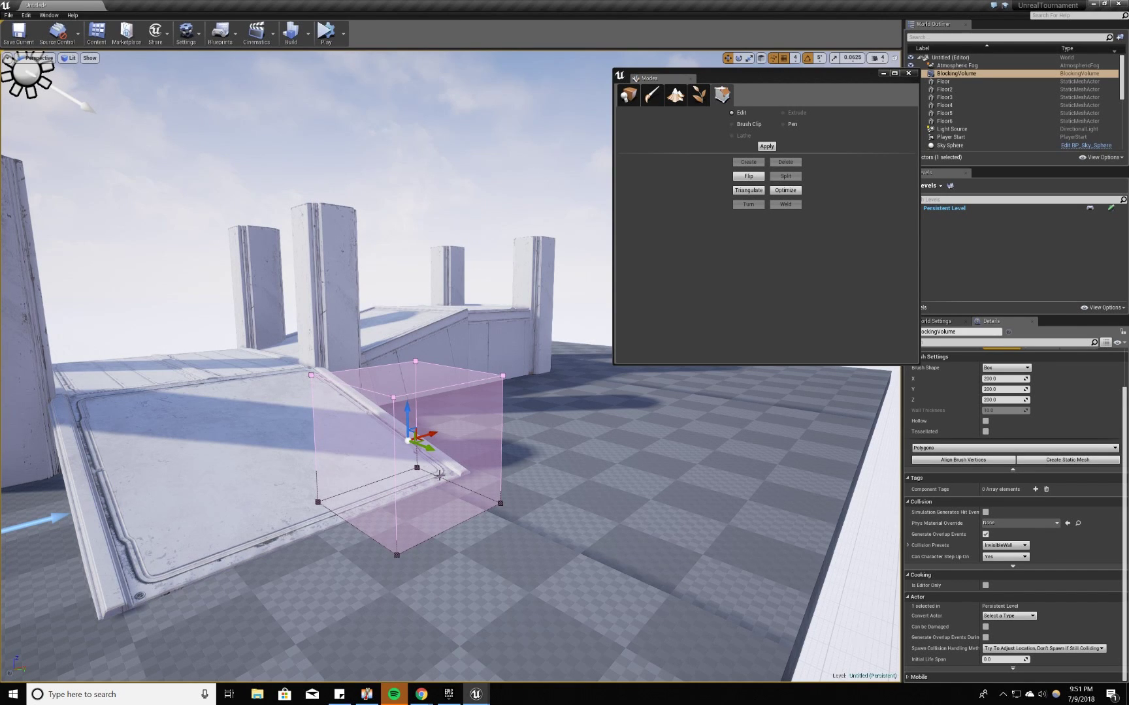
{"action": "right_click_drag", "start_coordinate": [426, 439], "coordinate": [486, 443]}
{"action": "key", "text": "a"}
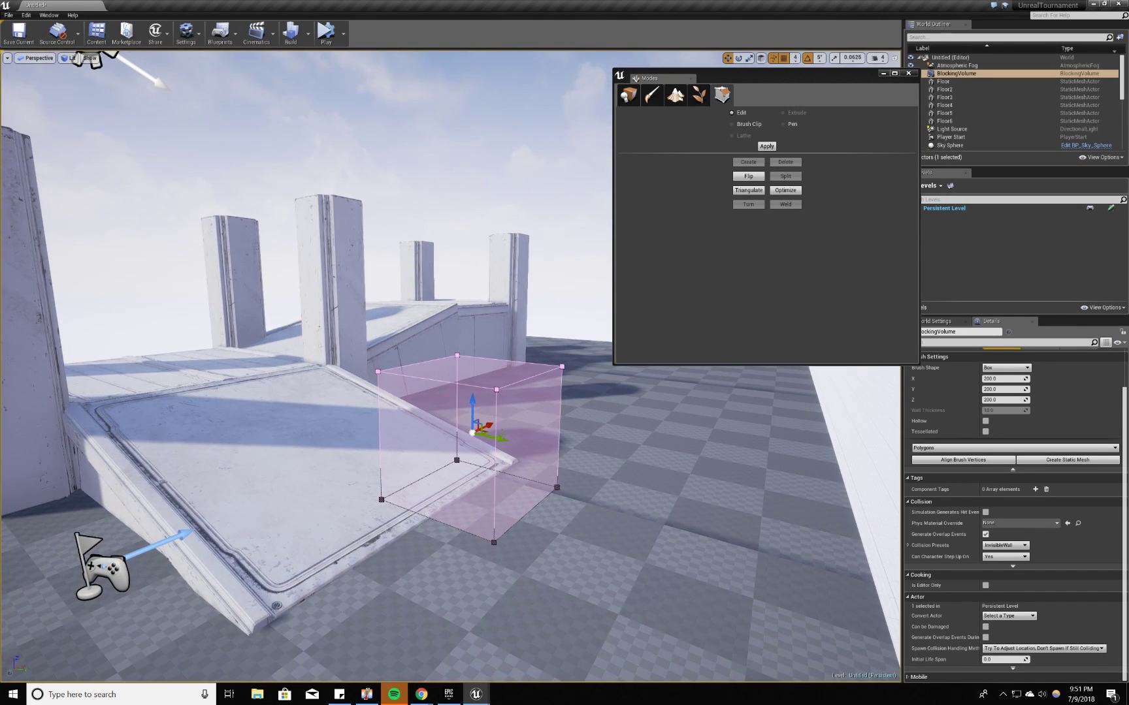
{"action": "left_click_drag", "start_coordinate": [499, 440], "coordinate": [448, 423]}
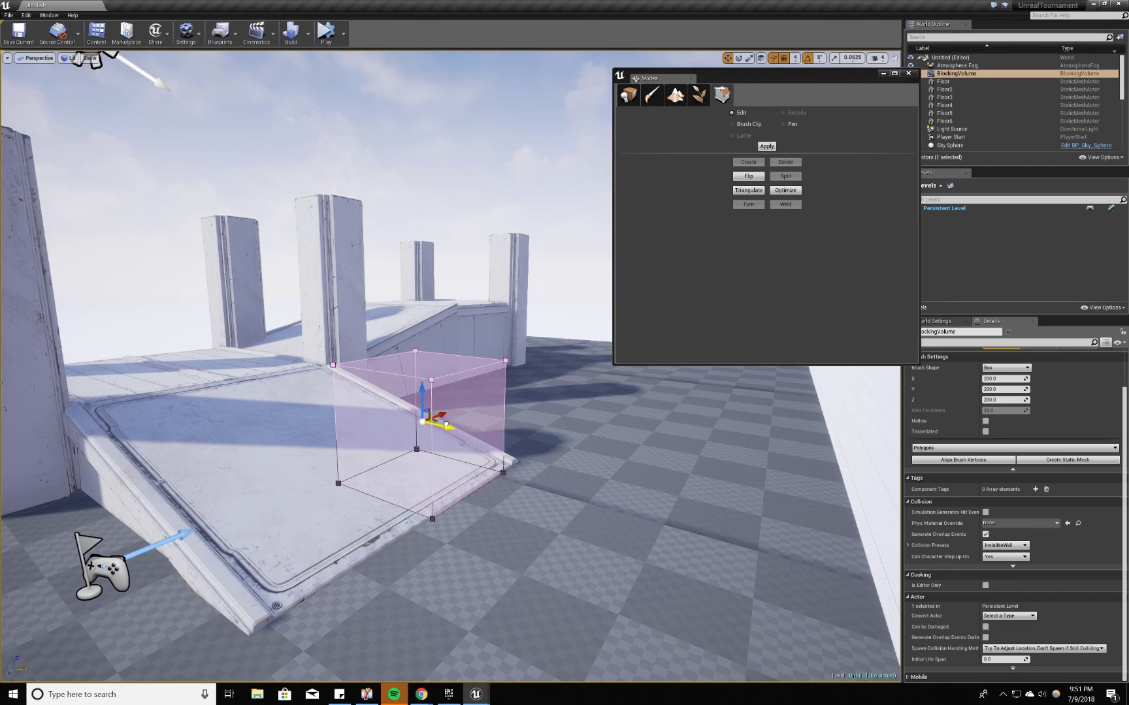
- Stretch the blocking volume's side face across the width of the first ramp to its opposite edge
{"action": "right_click_drag", "start_coordinate": [448, 423], "coordinate": [482, 259]}
{"action": "key", "text": "d"}
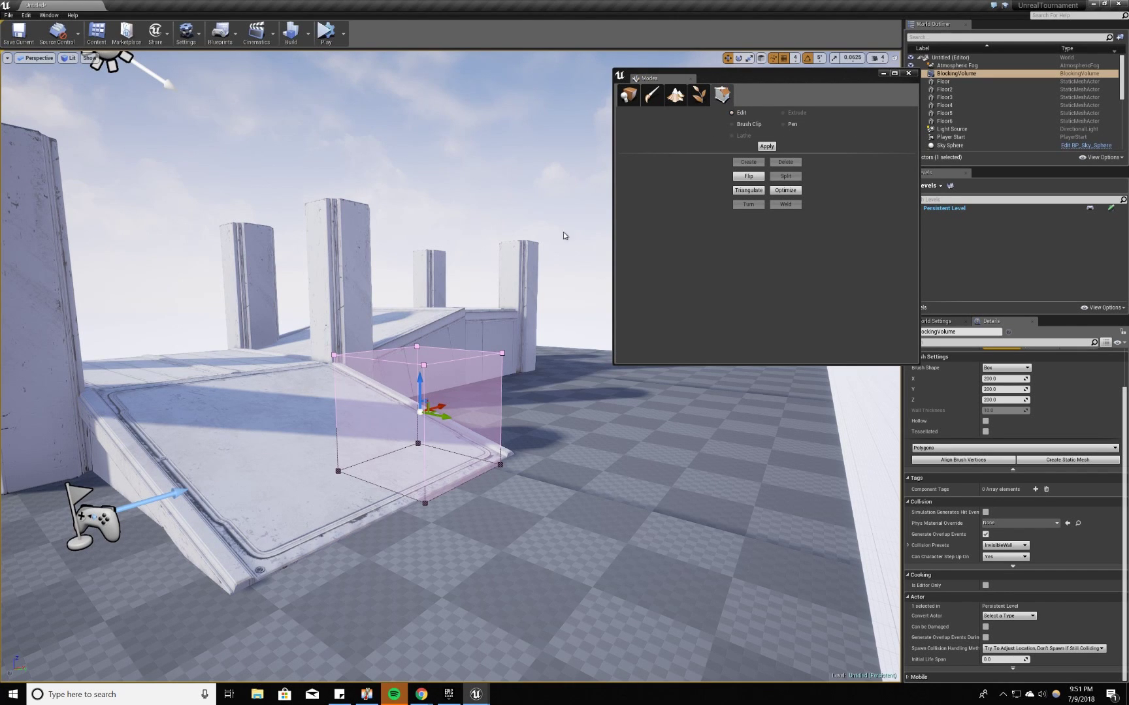
{"action": "left_click", "coordinate": [359, 404]}
{"action": "right_click_drag", "start_coordinate": [360, 403], "coordinate": [287, 405]}
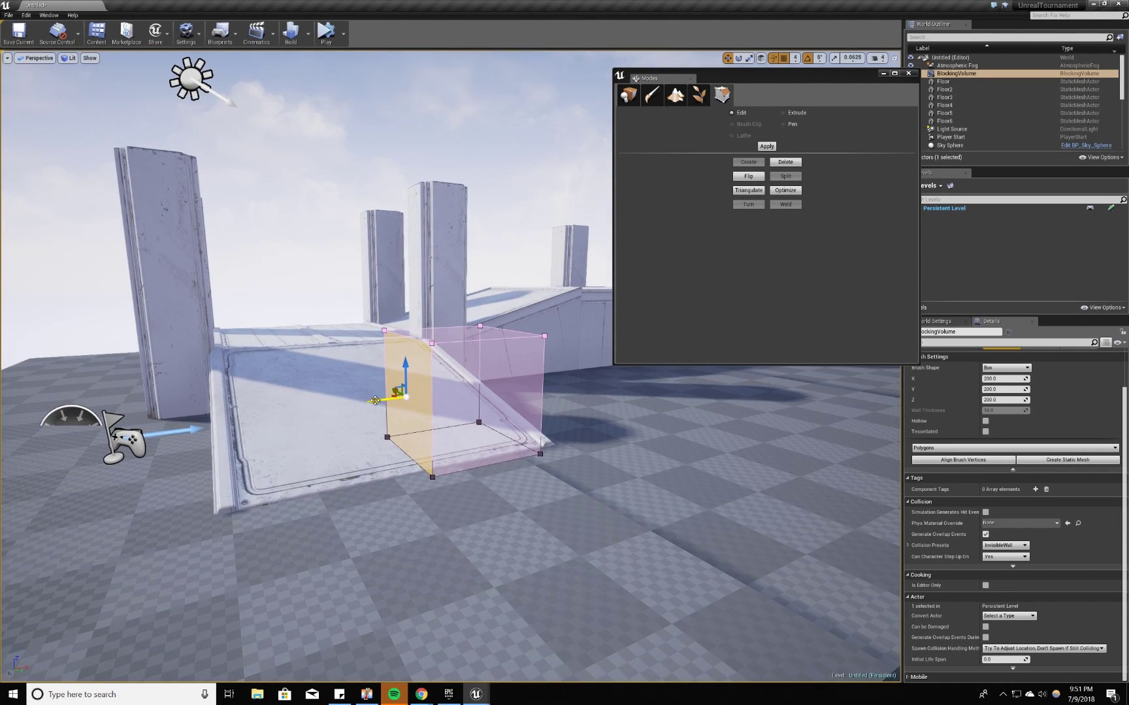
{"action": "left_click_drag", "start_coordinate": [375, 401], "coordinate": [175, 423]}
- Extend the blocking volume's uphill face along the ramp toward the pillar at its upper end
{"action": "right_click_drag", "start_coordinate": [175, 423], "coordinate": [297, 420]}
{"action": "left_click", "coordinate": [407, 389]}
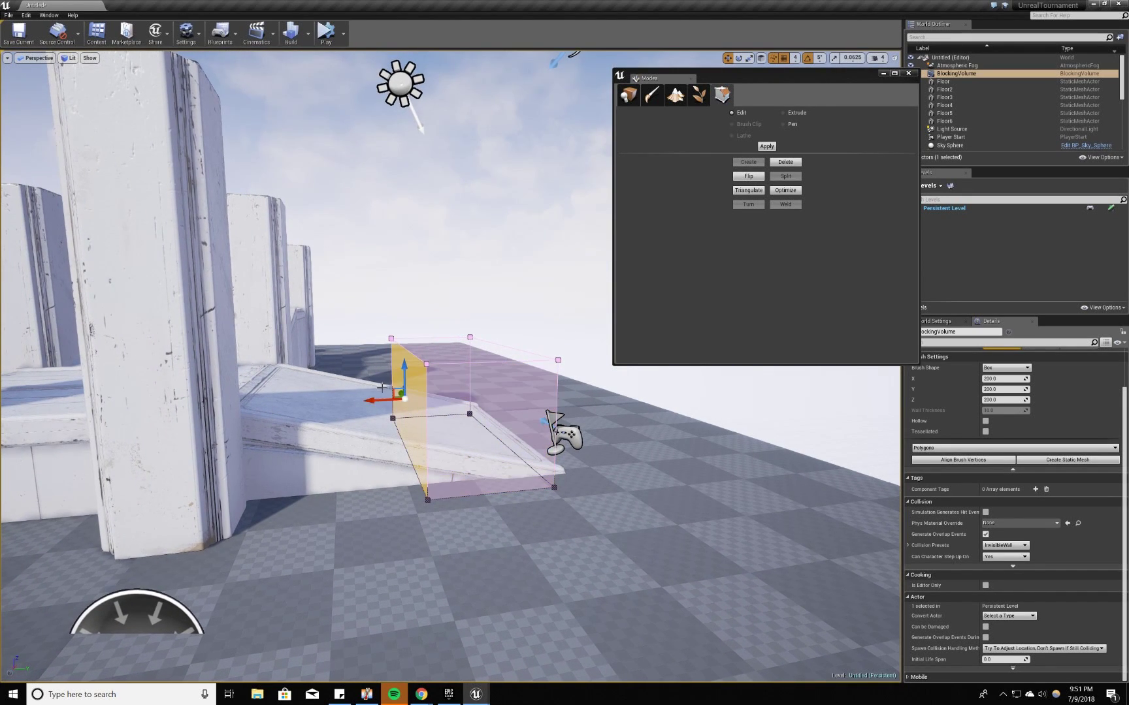
{"action": "mouse_move", "coordinate": [368, 405]}
{"action": "right_mouse_down"}
{"action": "mouse_move", "coordinate": [339, 405]}
{"action": "mouse_move", "coordinate": [376, 403]}
{"action": "right_mouse_up"}
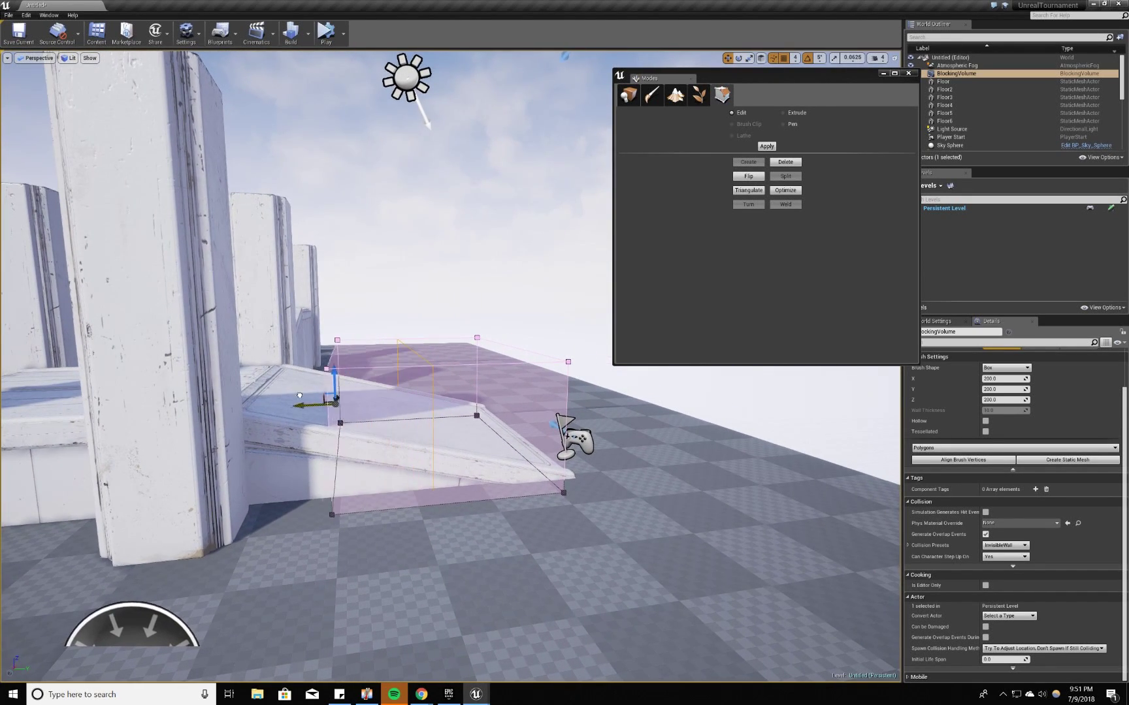
{"action": "left_click_drag", "start_coordinate": [300, 395], "coordinate": [213, 392]}
- Lower the blocking volume's top face to the height of the ramp's upper edge
{"action": "right_click_drag", "start_coordinate": [213, 392], "coordinate": [365, 359]}
{"action": "left_click", "coordinate": [245, 367]}
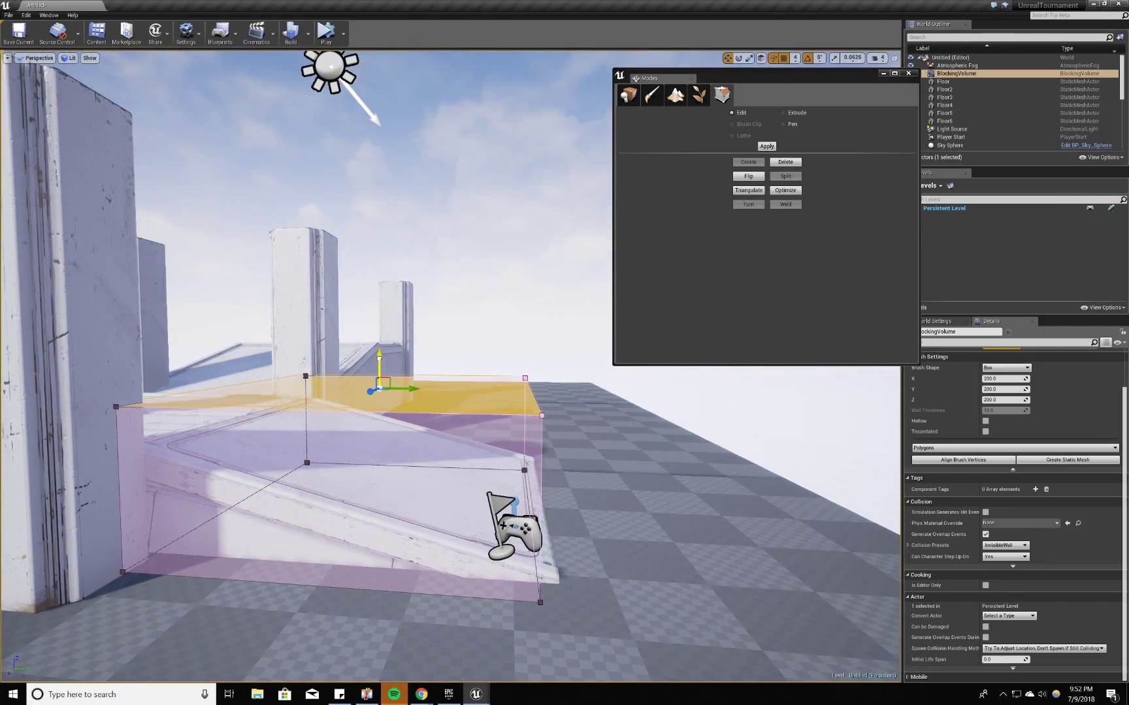
{"action": "left_click_drag", "start_coordinate": [379, 358], "coordinate": [361, 386]}
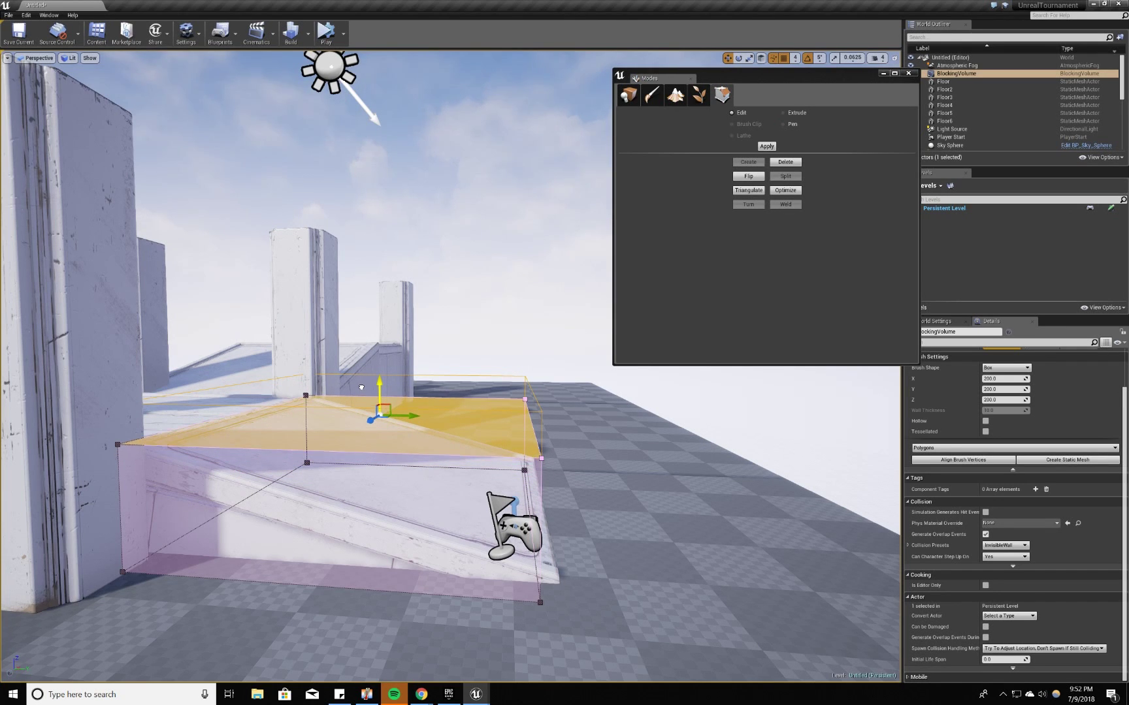
{"action": "right_click_drag", "start_coordinate": [360, 385], "coordinate": [385, 391]}
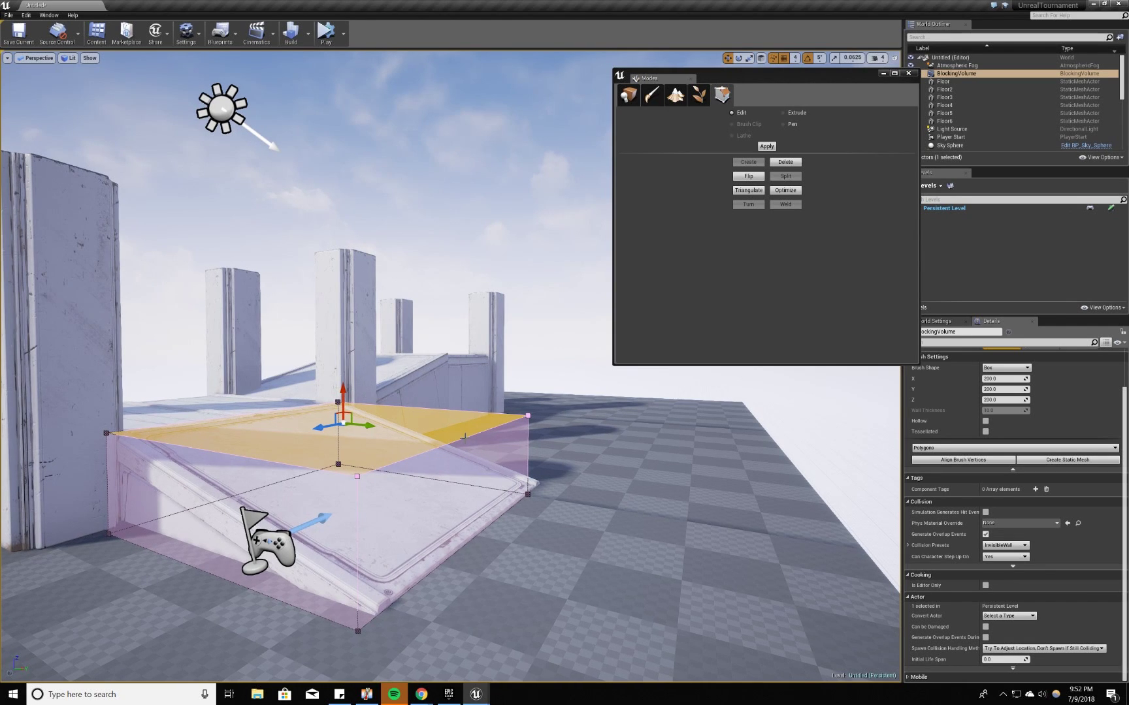
- Lower the downhill top edge of the first ramp's blocking volume so its top face follows the ramp's slope
{"action": "left_click", "coordinate": [458, 516]}
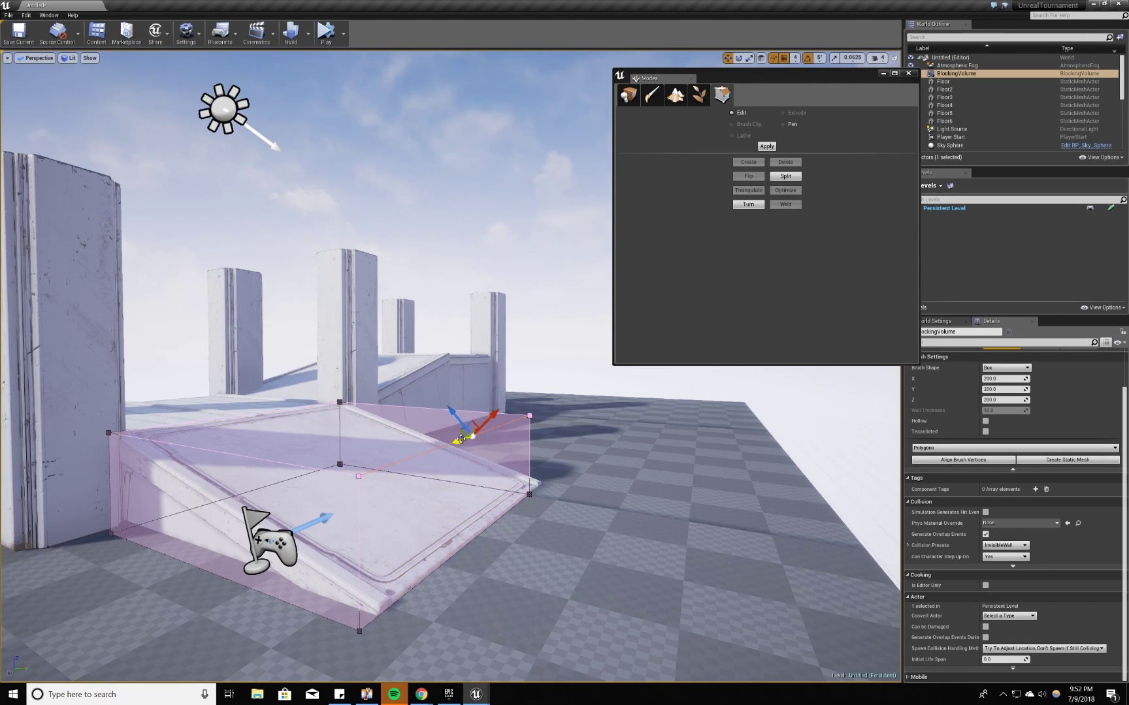
{"action": "left_click", "coordinate": [460, 436]}
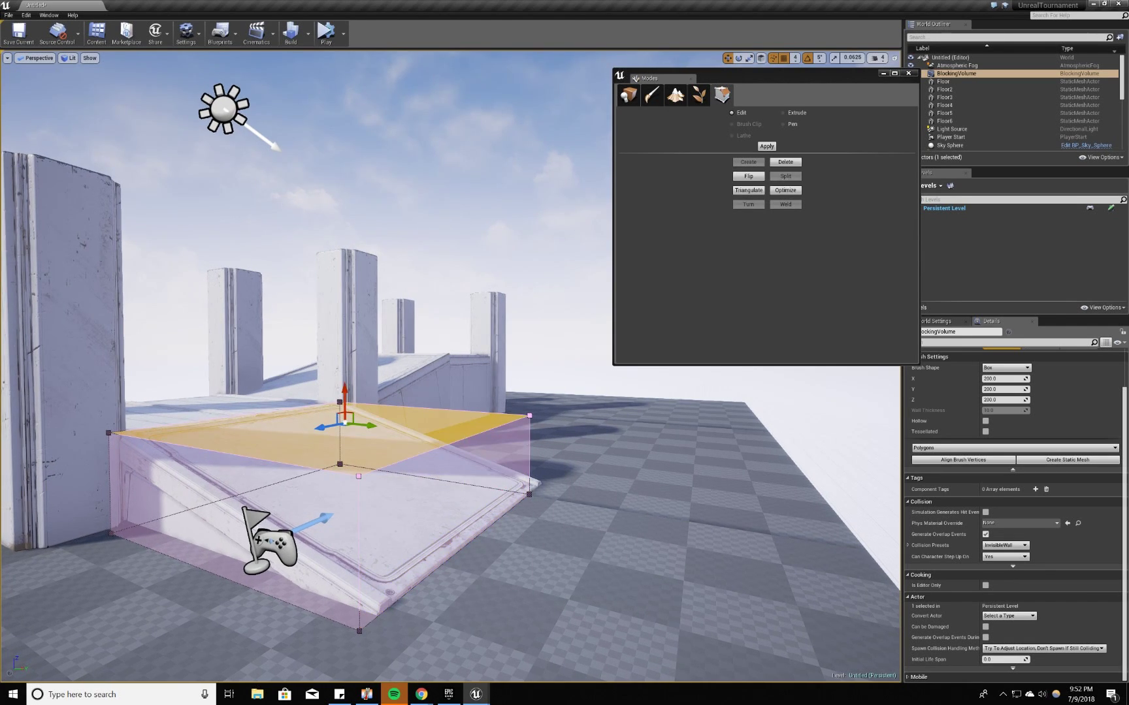
{"action": "left_click", "coordinate": [469, 437]}
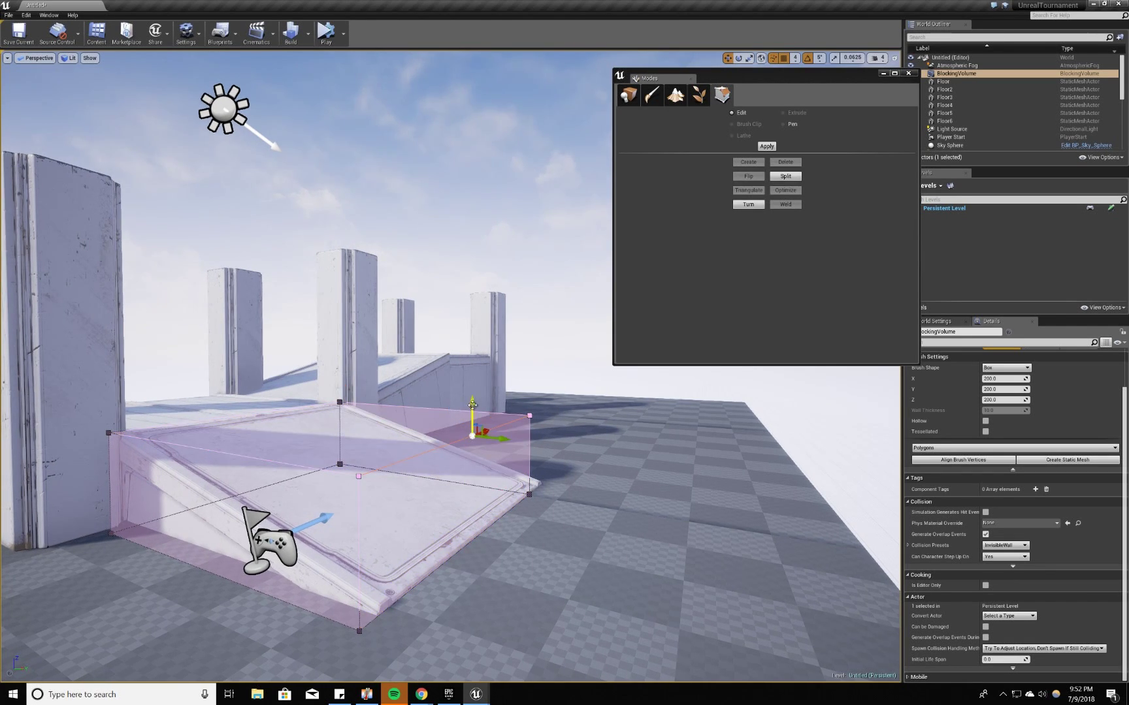
{"action": "left_click_drag", "start_coordinate": [472, 405], "coordinate": [475, 487]}
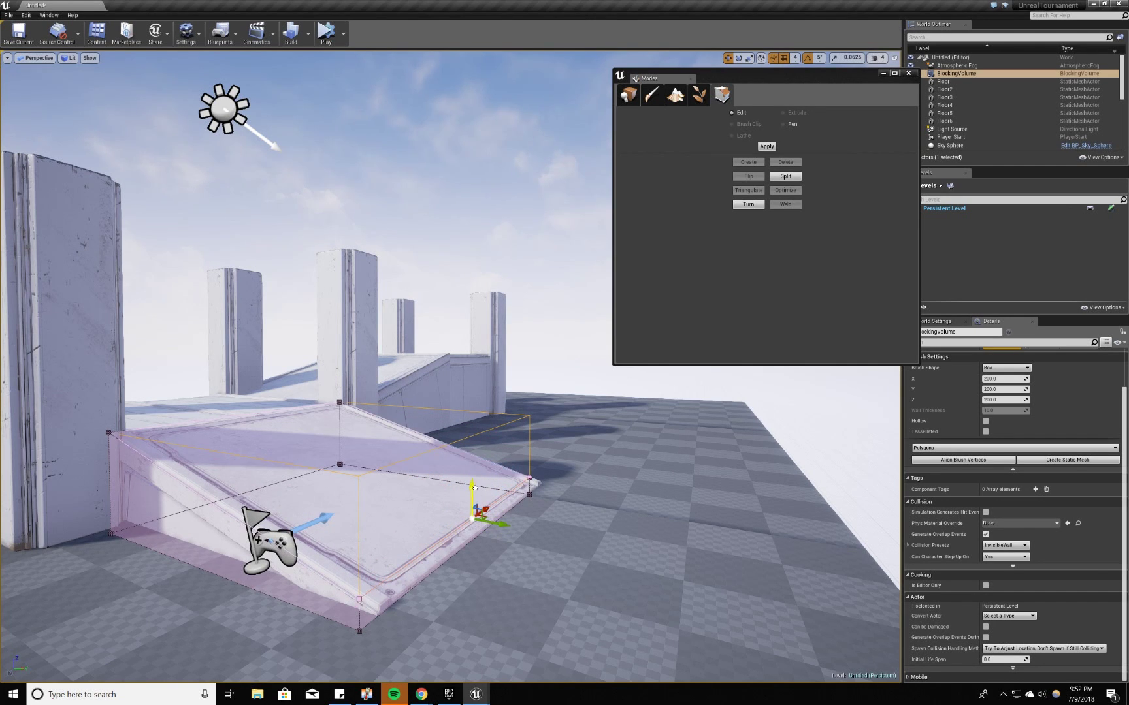
{"action": "right_click_drag", "start_coordinate": [396, 588], "coordinate": [350, 607]}
{"action": "left_click", "coordinate": [349, 599]}
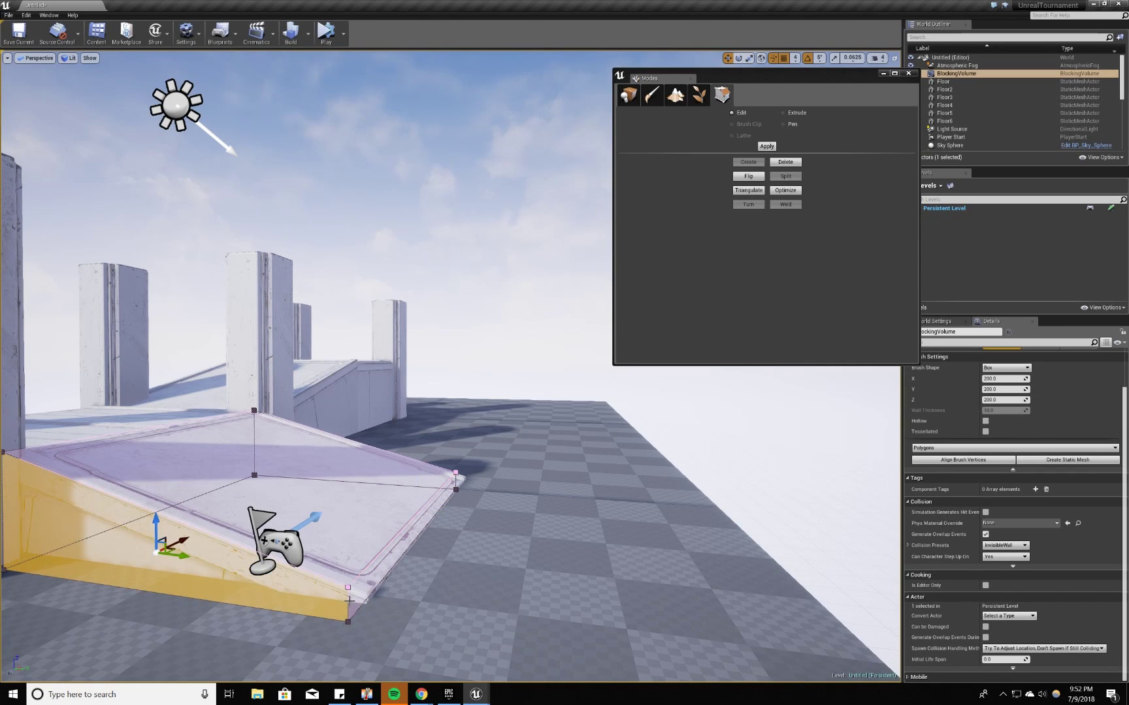
{"action": "left_click", "coordinate": [352, 597]}
{"action": "left_click", "coordinate": [348, 599]}
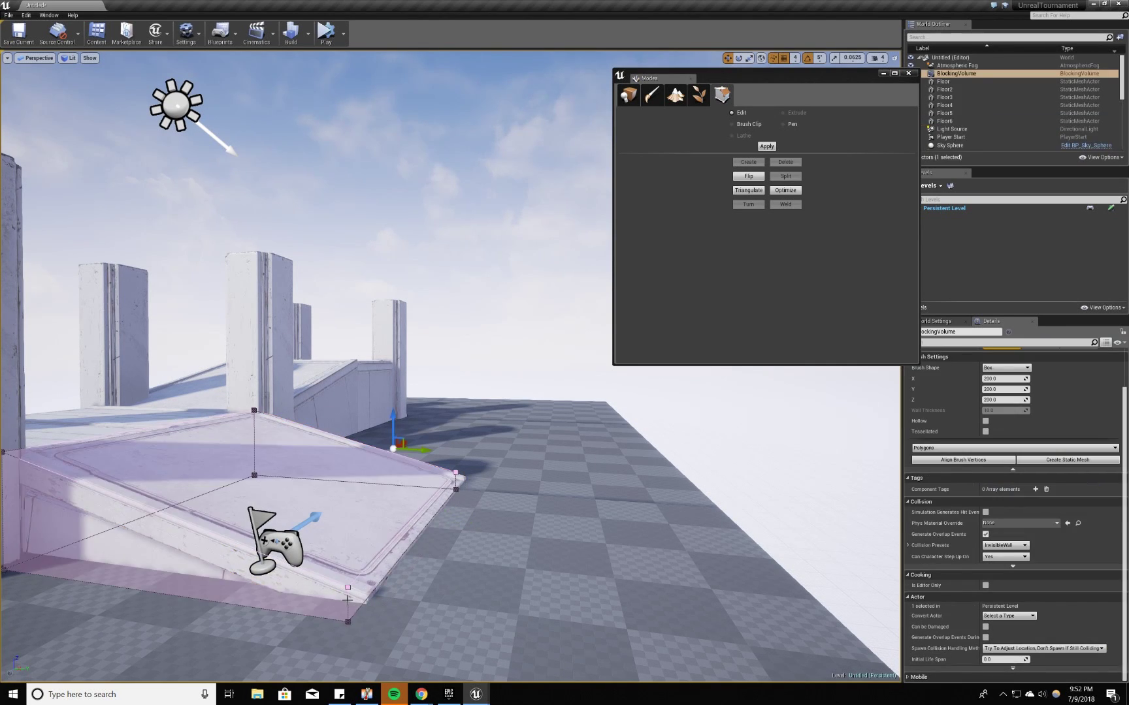
{"action": "left_click", "coordinate": [348, 599]}
{"action": "left_click", "coordinate": [350, 599]}
{"action": "left_click", "coordinate": [350, 599]}
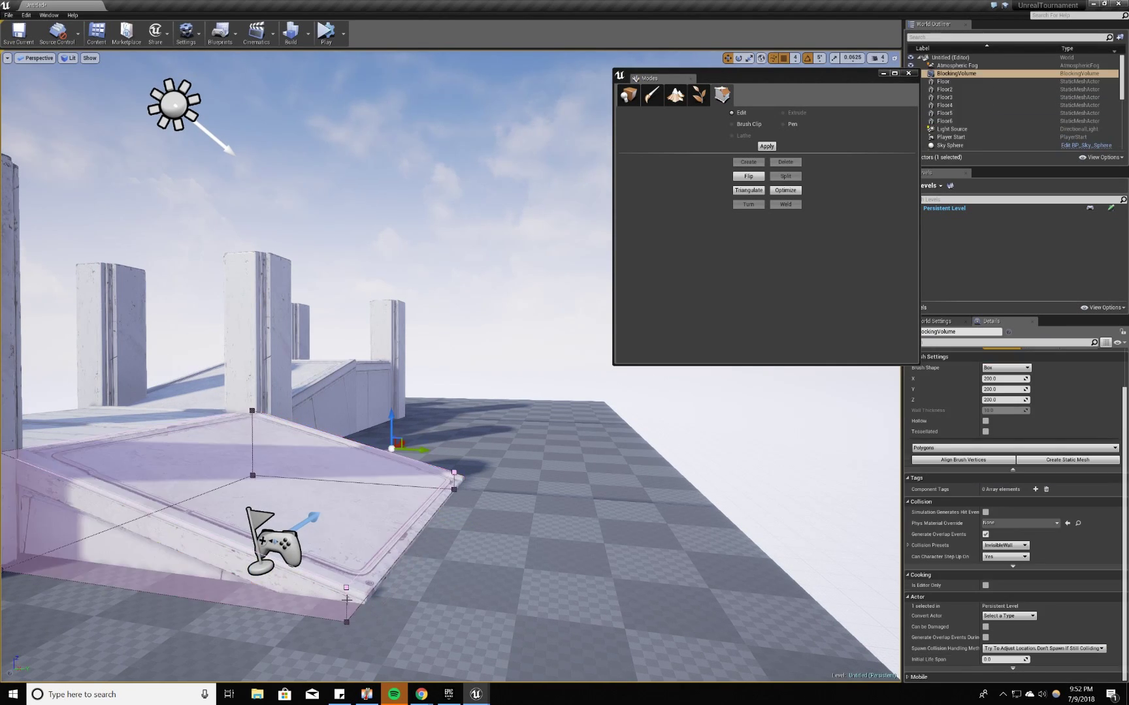
{"action": "key", "text": "f"}
{"action": "left_click", "coordinate": [252, 560]}
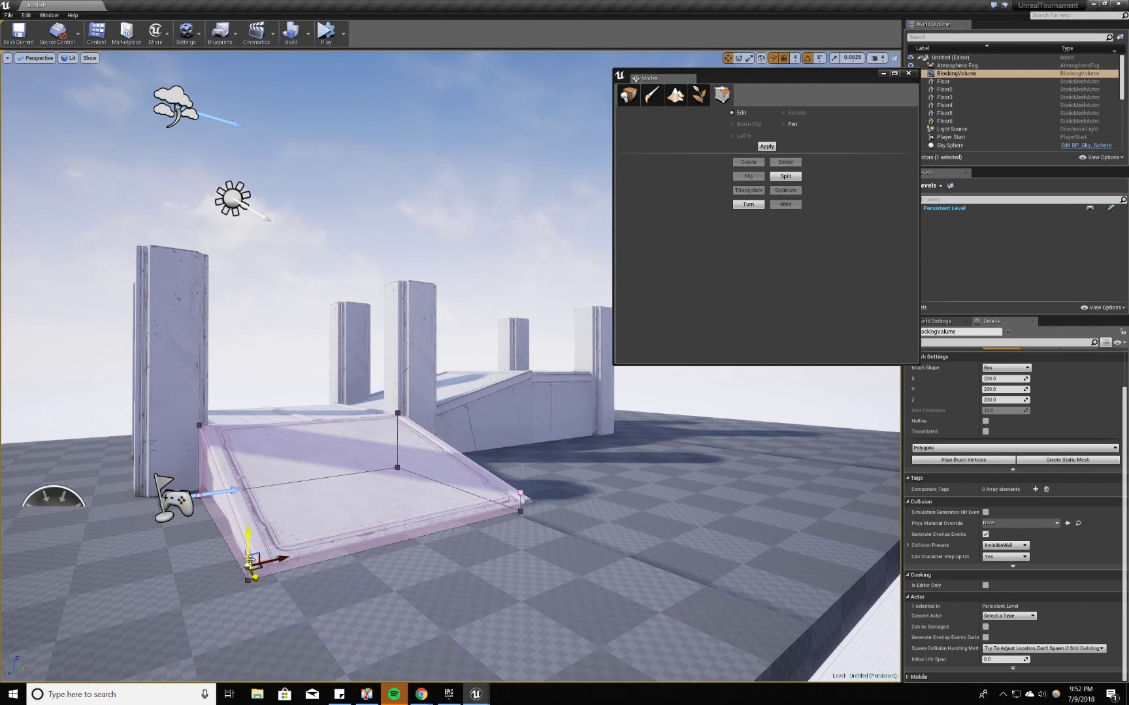
{"action": "left_click", "coordinate": [258, 554]}
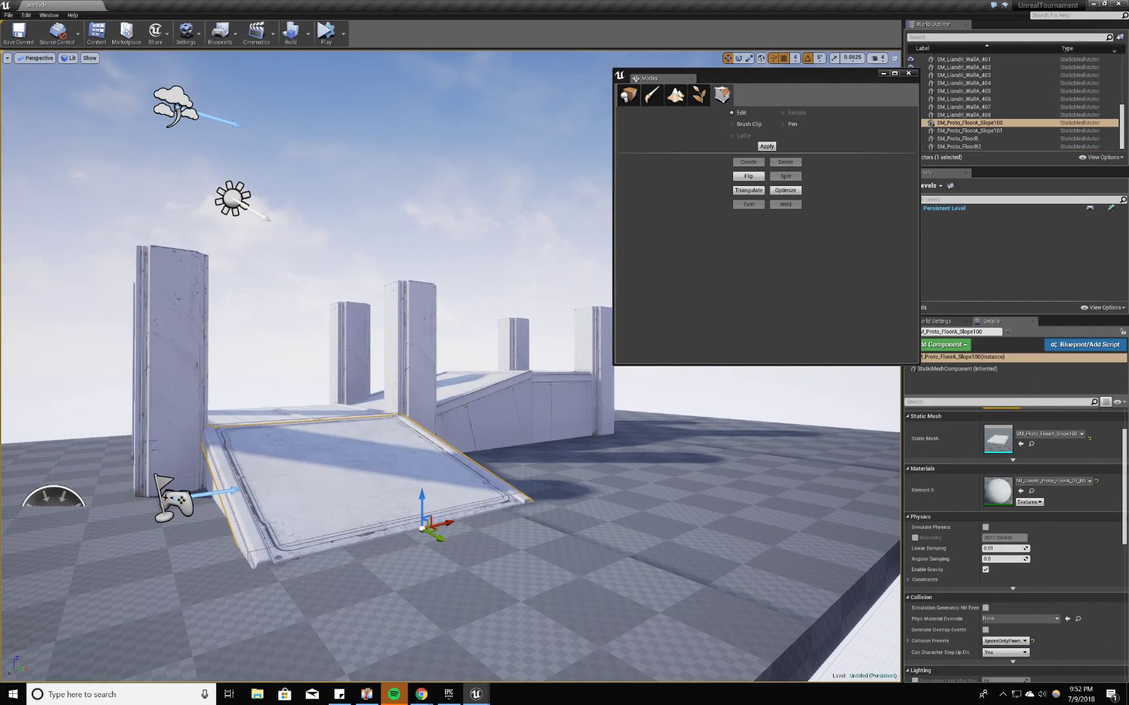
{"action": "key", "text": "ctrl+z"}
- Pull the blocking volume's low front face slightly outward along Y, past the foot of the first ramp
{"action": "mouse_move", "coordinate": [258, 533]}
{"action": "right_mouse_down"}
{"action": "mouse_move", "coordinate": [222, 542]}
{"action": "mouse_move", "coordinate": [229, 552]}
{"action": "mouse_move", "coordinate": [258, 534]}
{"action": "right_mouse_up"}
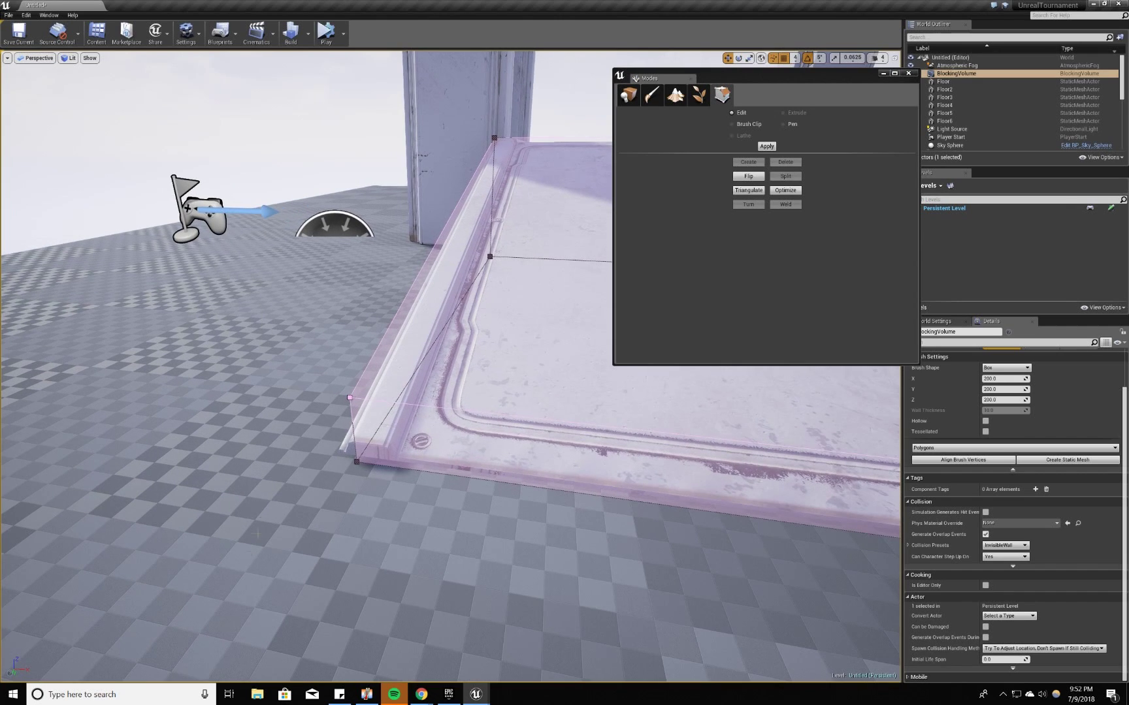
{"action": "left_click", "coordinate": [357, 403]}
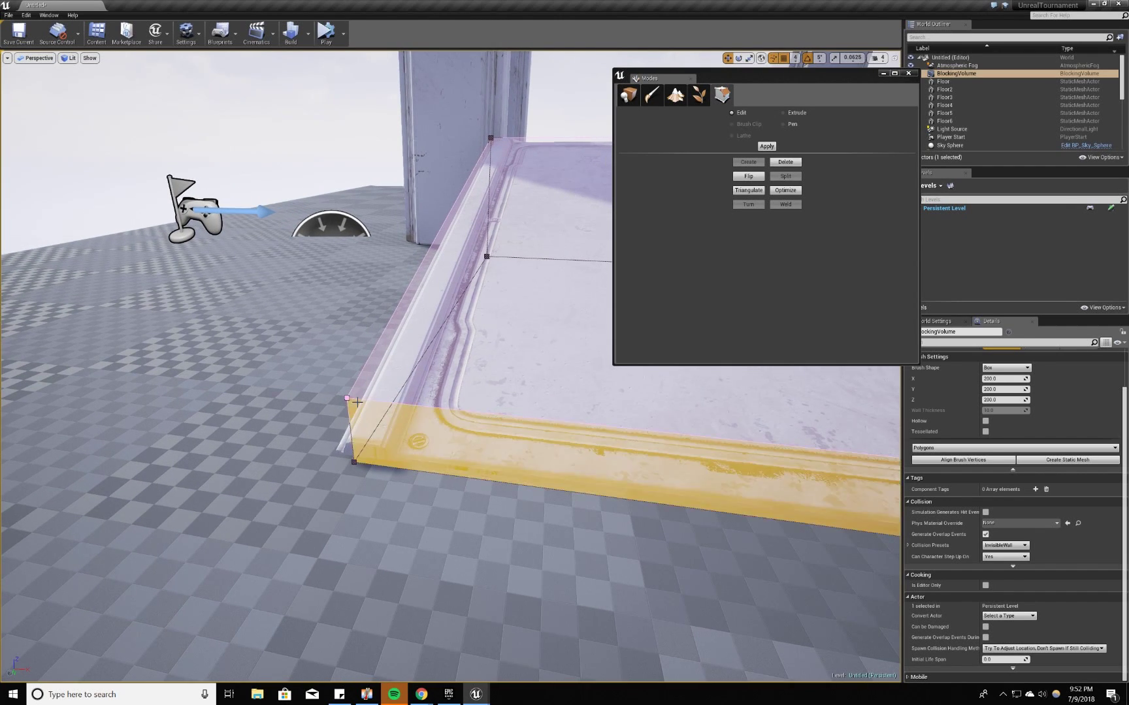
{"action": "mouse_move", "coordinate": [356, 403]}
{"action": "right_mouse_down"}
{"action": "mouse_move", "coordinate": [418, 385]}
{"action": "mouse_move", "coordinate": [649, 365]}
{"action": "right_mouse_up"}
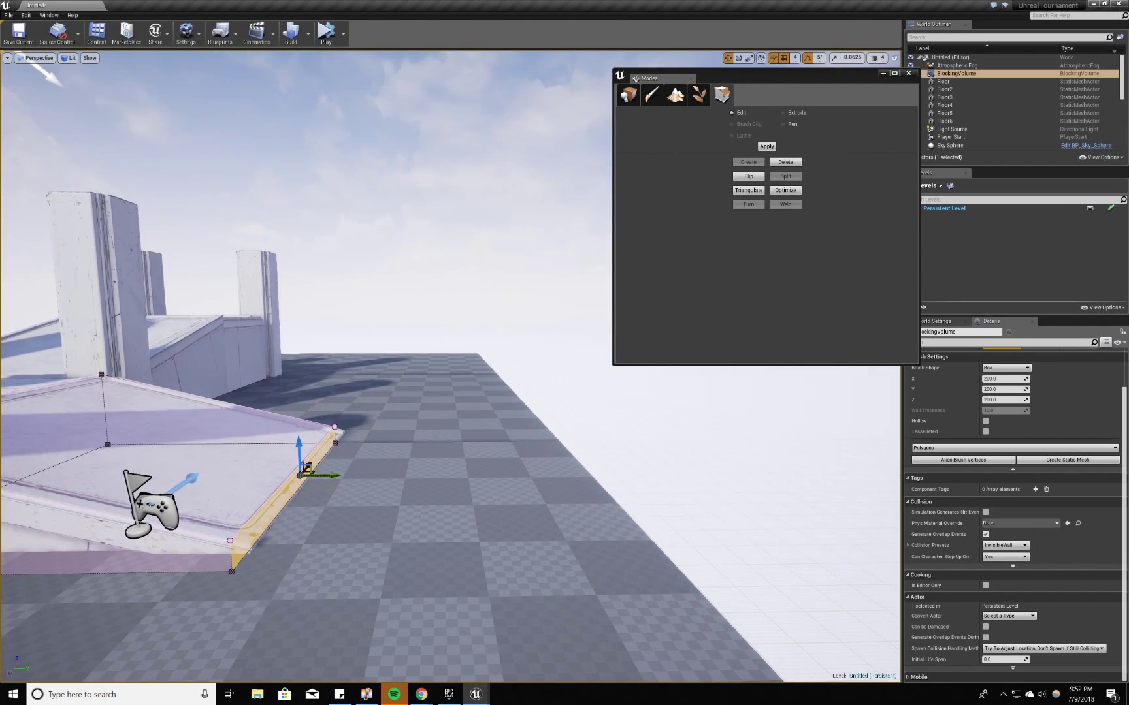
{"action": "left_click_drag", "start_coordinate": [332, 476], "coordinate": [355, 476]}
- Lower the two upper front corner vertices of the blocking volume slightly toward the floor at the ramp's foot
{"action": "right_click_drag", "start_coordinate": [355, 476], "coordinate": [304, 487]}
{"action": "scroll", "coordinate": [349, 553], "scroll_direction": "up", "scroll_amount": 2}
{"action": "left_click", "coordinate": [335, 570]}
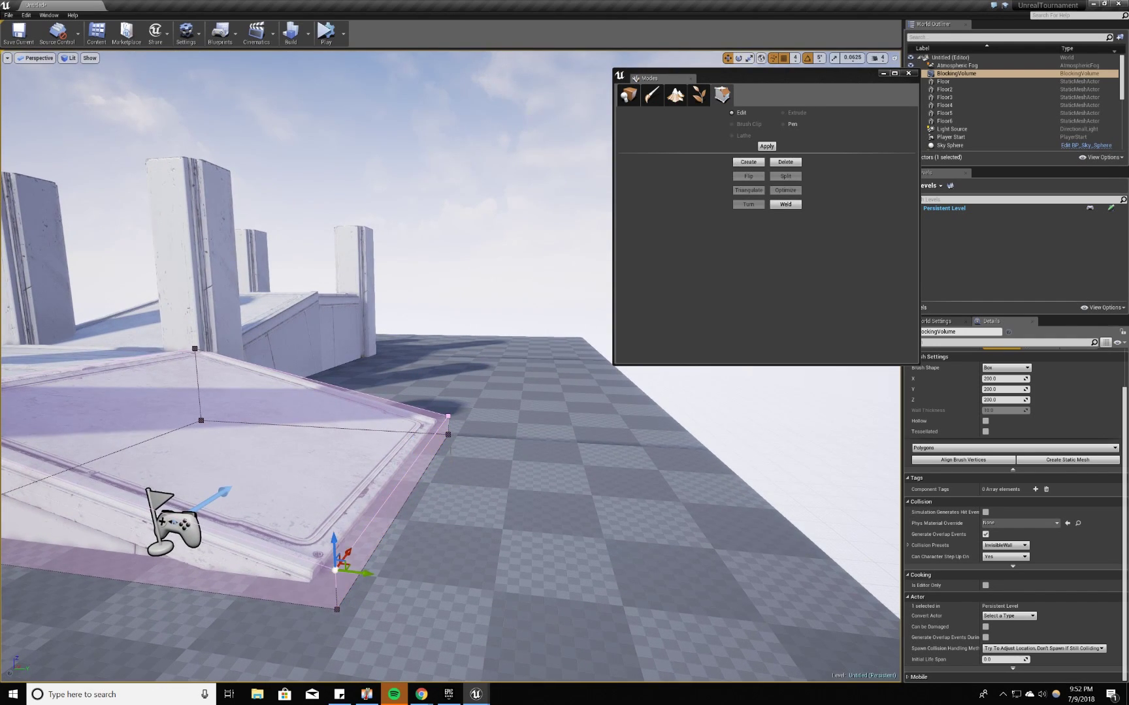
{"action": "left_click", "coordinate": [448, 414], "text": "ctrl"}
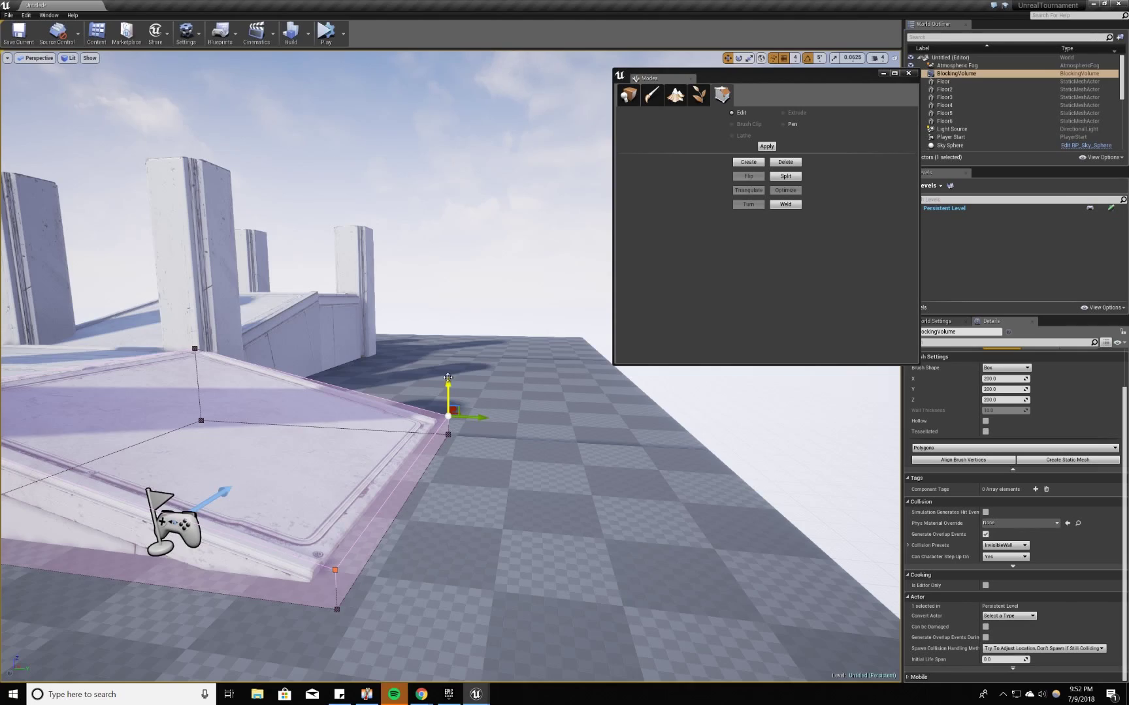
{"action": "left_click_drag", "start_coordinate": [447, 381], "coordinate": [447, 386]}
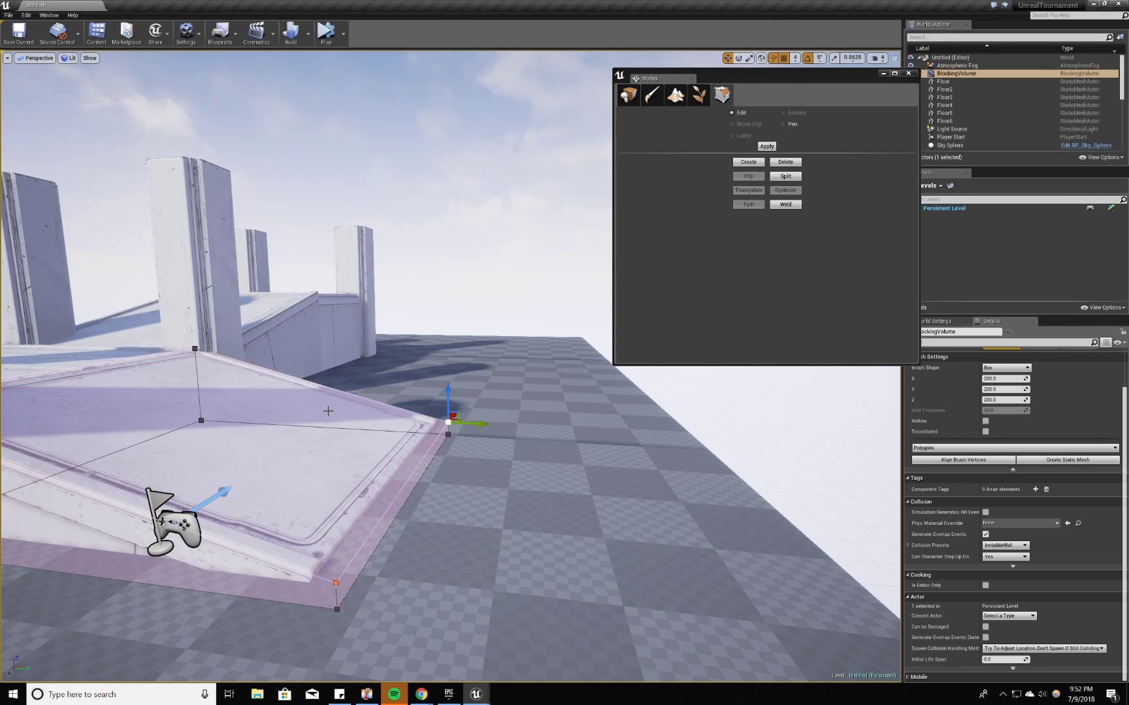
{"action": "mouse_move", "coordinate": [447, 386]}
{"action": "right_mouse_down"}
{"action": "mouse_move", "coordinate": [481, 352]}
{"action": "mouse_move", "coordinate": [442, 323]}
{"action": "mouse_move", "coordinate": [392, 405]}
{"action": "mouse_move", "coordinate": [489, 327]}
{"action": "mouse_move", "coordinate": [431, 333]}
{"action": "mouse_move", "coordinate": [457, 392]}
{"action": "right_mouse_up"}
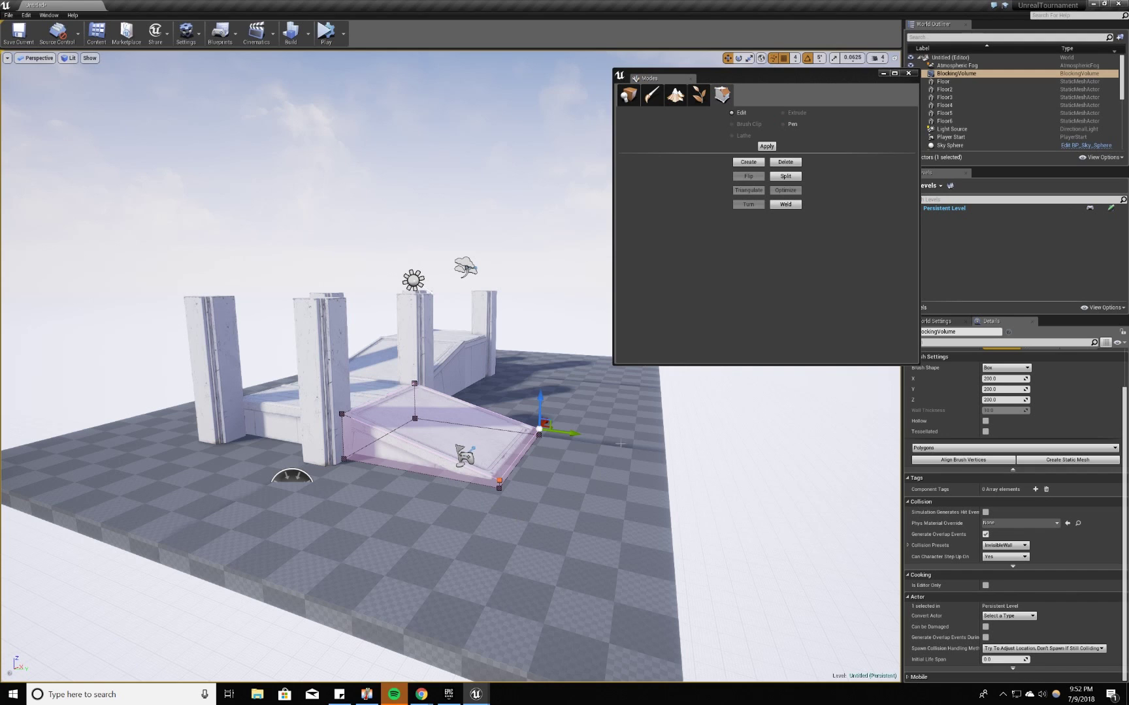
- Place a second blocking volume from the recently placed actors and move it to the near corner of the checkered floor
{"action": "left_click", "coordinate": [628, 94]}
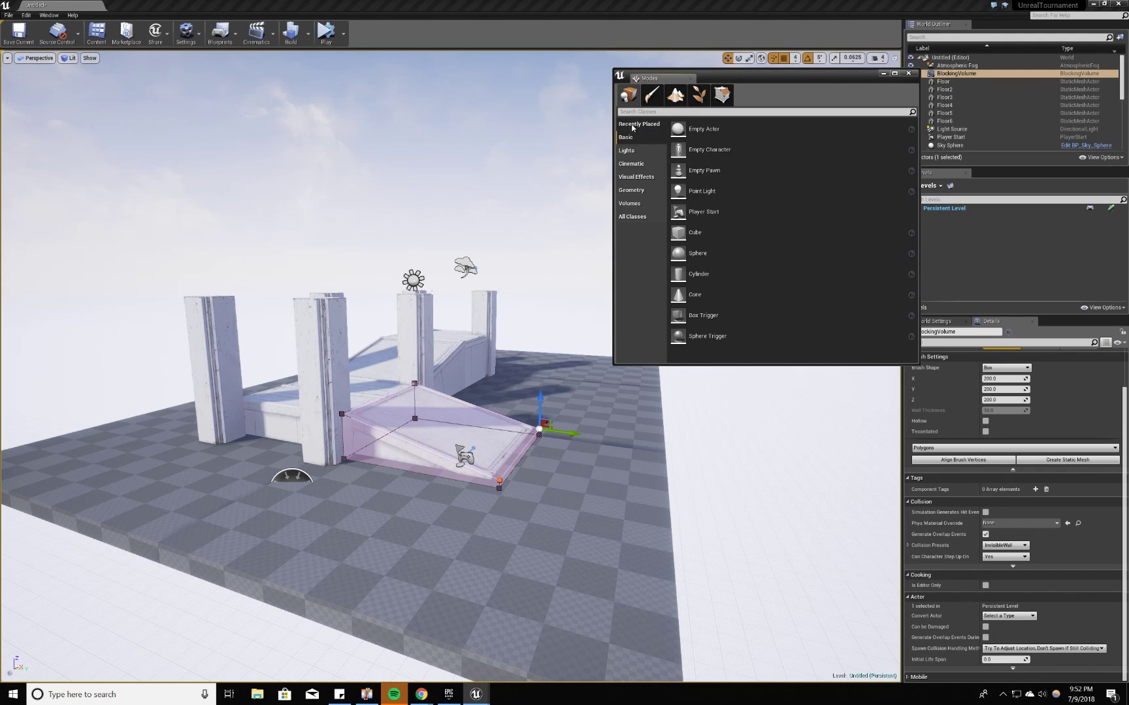
{"action": "left_click", "coordinate": [632, 125]}
{"action": "left_click_drag", "start_coordinate": [194, 501], "coordinate": [194, 501]}
{"action": "right_click_drag", "start_coordinate": [339, 441], "coordinate": [339, 441]}
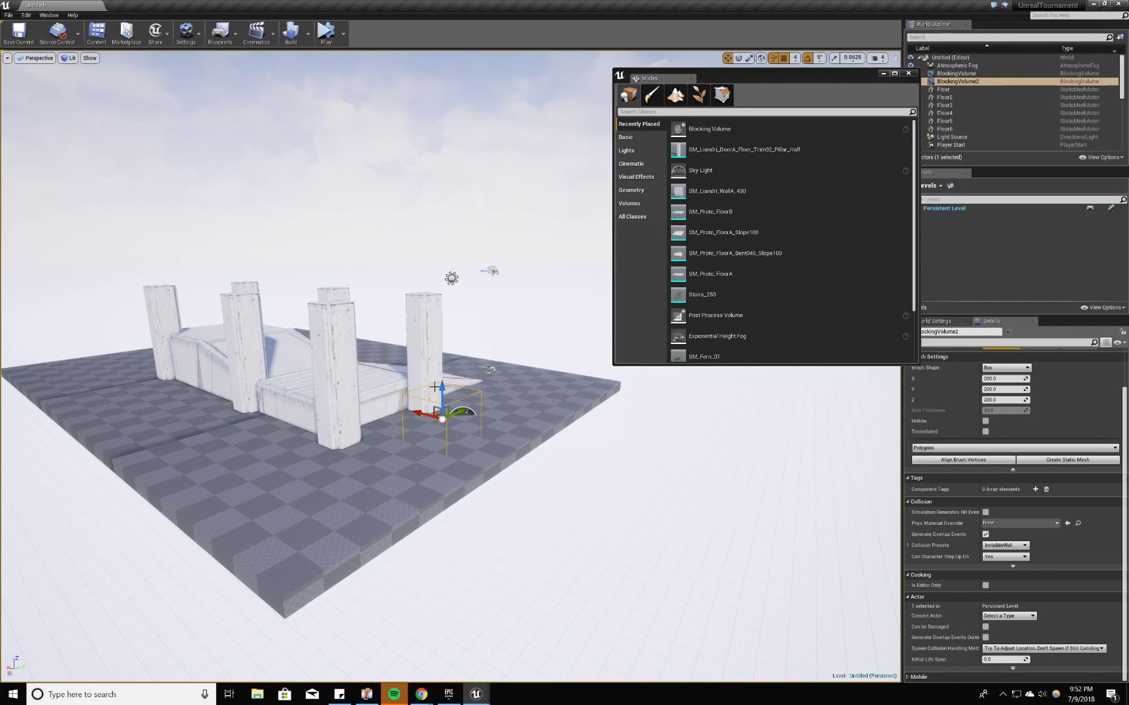
{"action": "left_click_drag", "start_coordinate": [440, 407], "coordinate": [299, 500]}
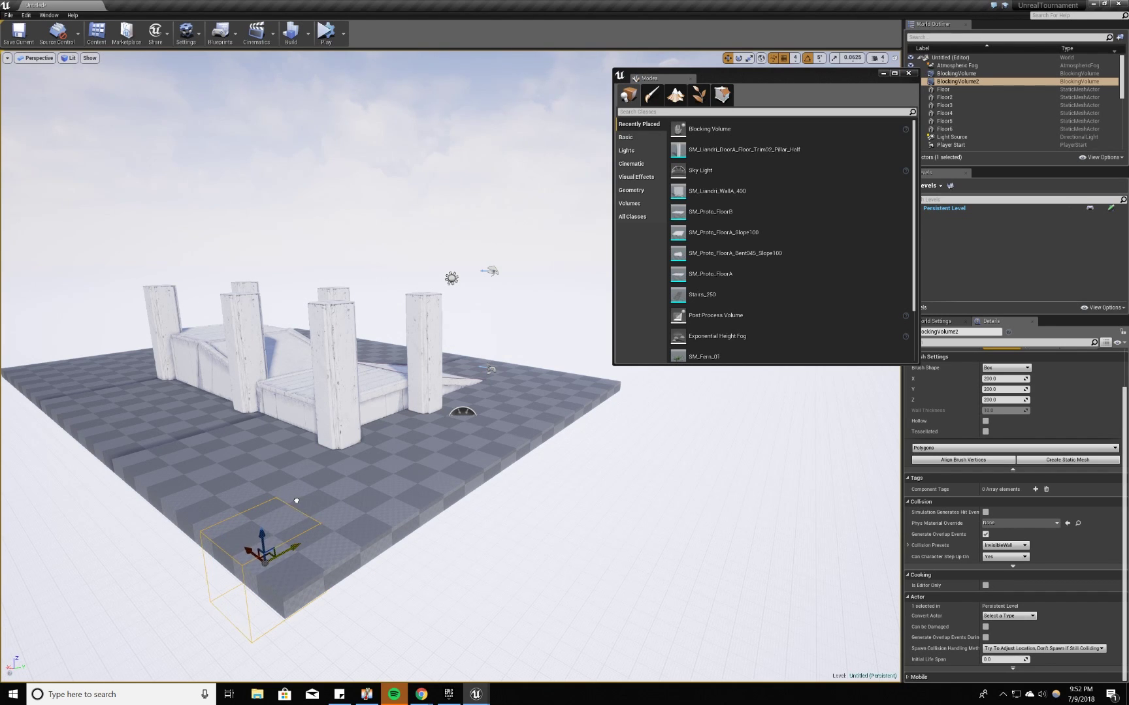
- In geometry editing, stretch the new volume's side face along Y to the opposite end of the floor
{"action": "left_click", "coordinate": [725, 93]}
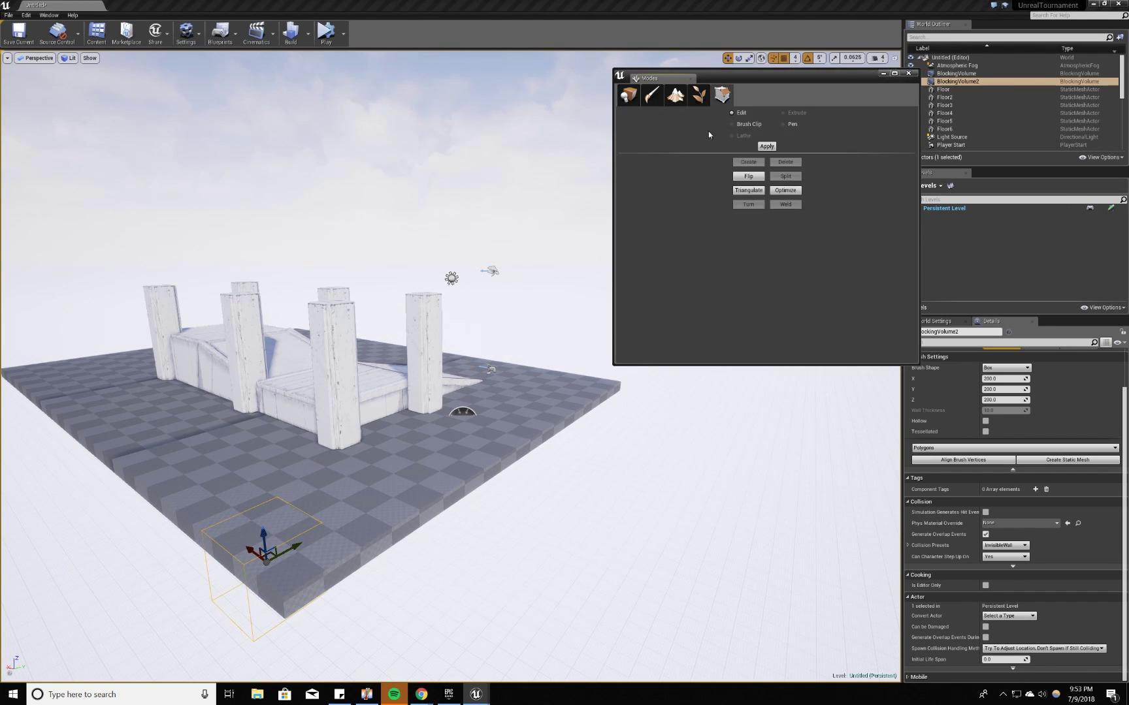
{"action": "right_click_drag", "start_coordinate": [523, 314], "coordinate": [320, 423]}
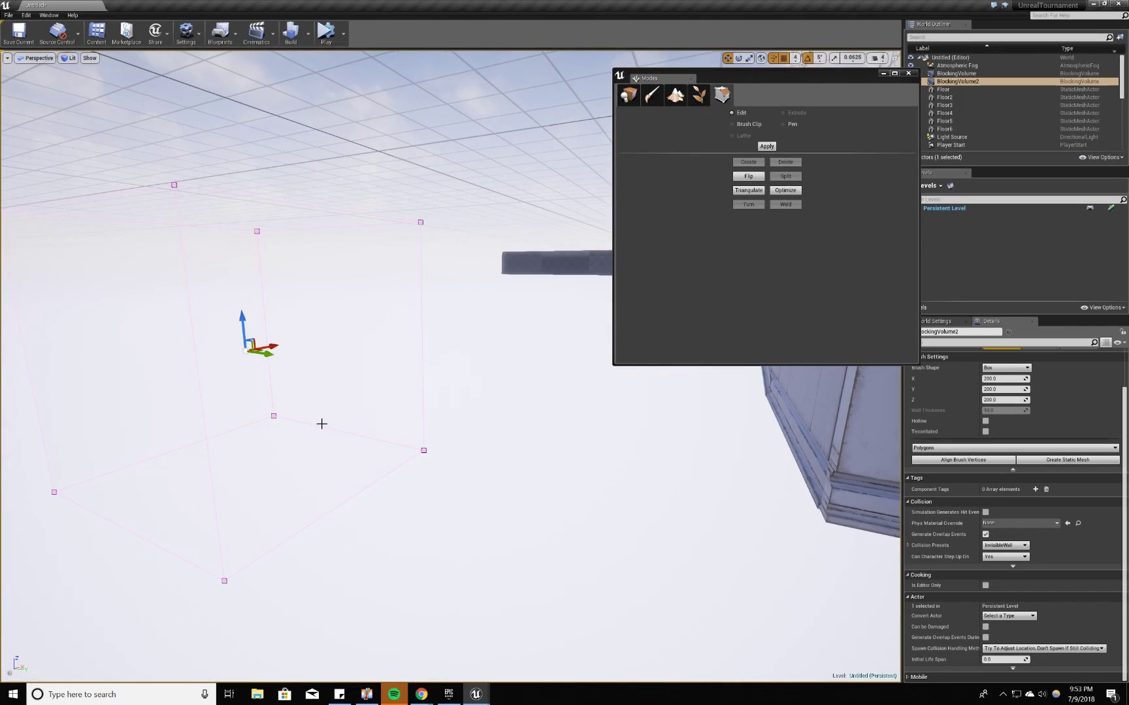
{"action": "left_click", "coordinate": [321, 424]}
{"action": "scroll", "coordinate": [212, 415], "scroll_direction": "down", "scroll_amount": 10}
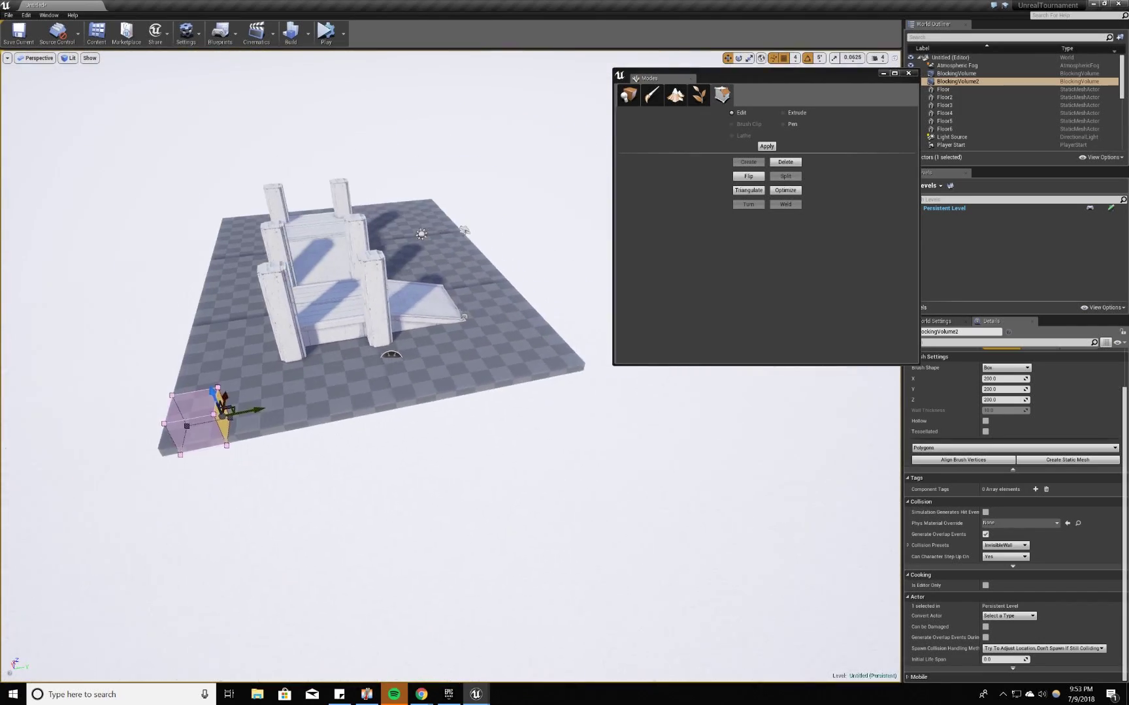
{"action": "left_click_drag", "start_coordinate": [227, 411], "coordinate": [550, 370]}
{"action": "right_click_drag", "start_coordinate": [553, 368], "coordinate": [405, 308]}
- Extend the long outer face of the second blocking volume along X to the floor's outer edge
{"action": "left_click", "coordinate": [254, 226]}
{"action": "right_click_drag", "start_coordinate": [255, 226], "coordinate": [232, 323]}
{"action": "right_click_drag", "start_coordinate": [385, 333], "coordinate": [399, 382]}
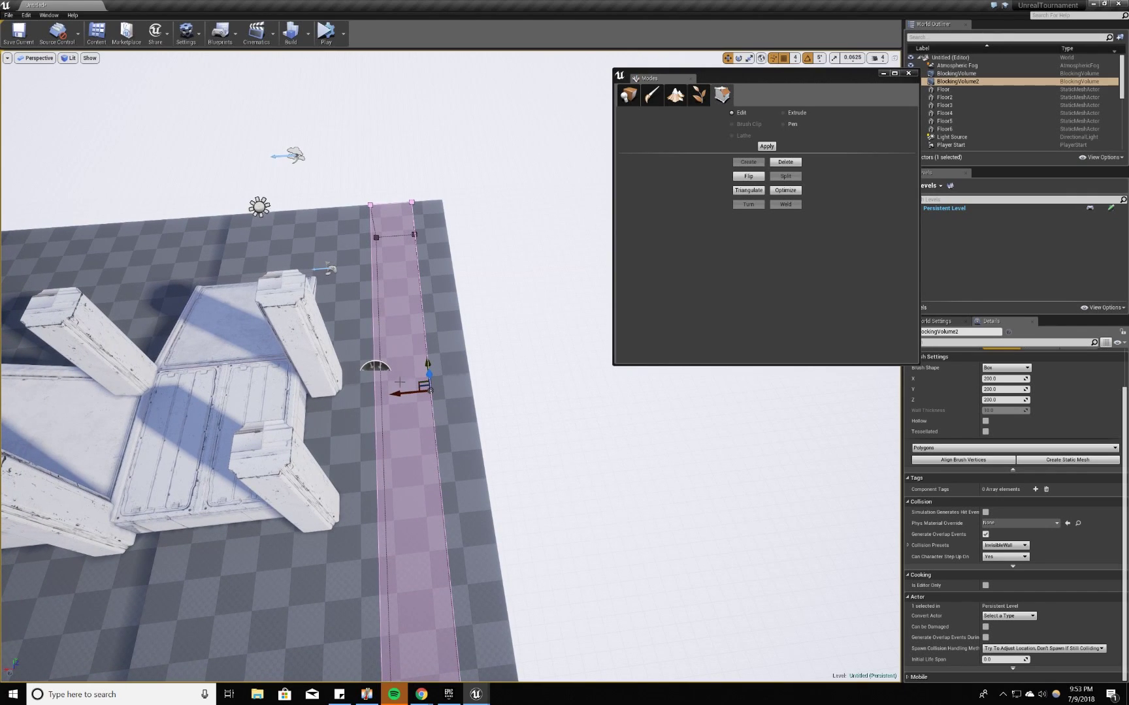
{"action": "left_click_drag", "start_coordinate": [397, 393], "coordinate": [437, 392]}
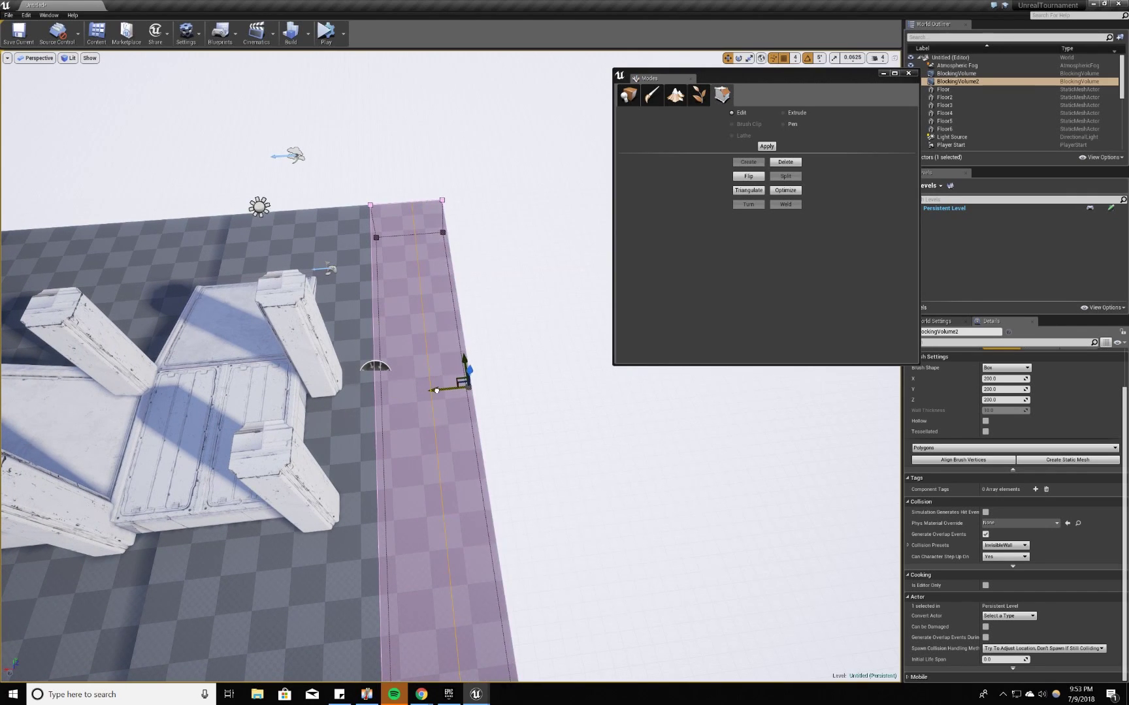
- Stretch the second volume's inner face along X across the whole floor to its far edge
{"action": "right_click_drag", "start_coordinate": [437, 392], "coordinate": [428, 359]}
{"action": "left_click", "coordinate": [420, 295]}
{"action": "right_click_drag", "start_coordinate": [421, 301], "coordinate": [398, 386]}
{"action": "left_click_drag", "start_coordinate": [522, 318], "coordinate": [186, 367]}
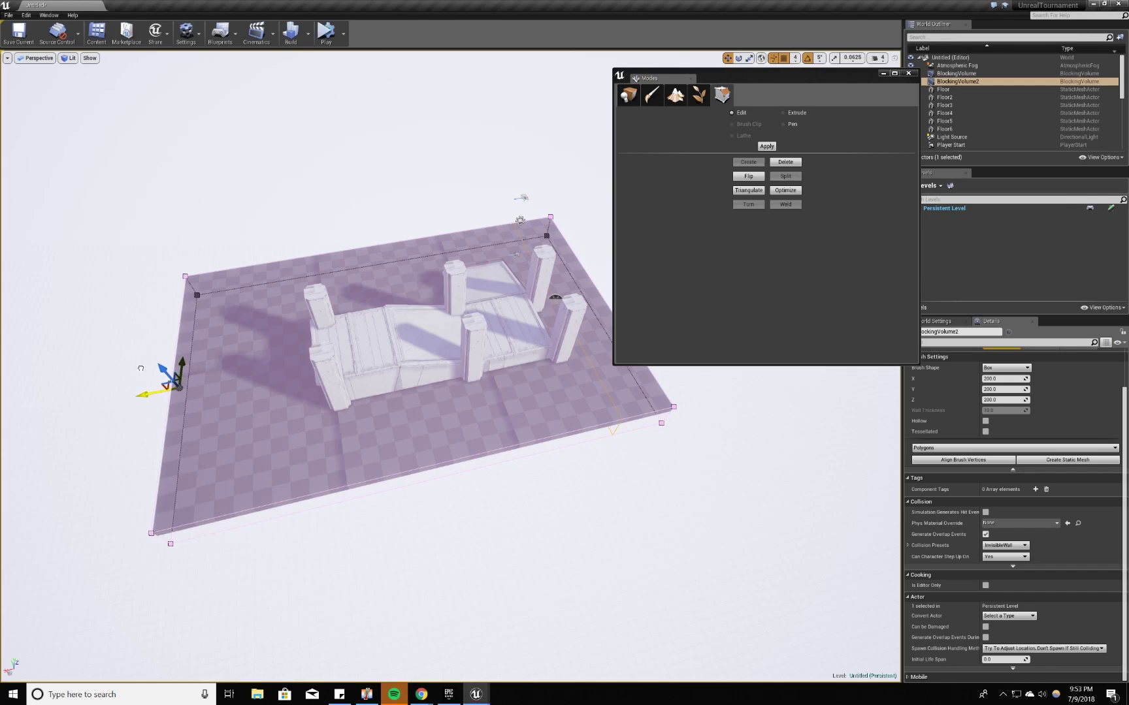
{"action": "right_click_drag", "start_coordinate": [140, 368], "coordinate": [340, 368]}
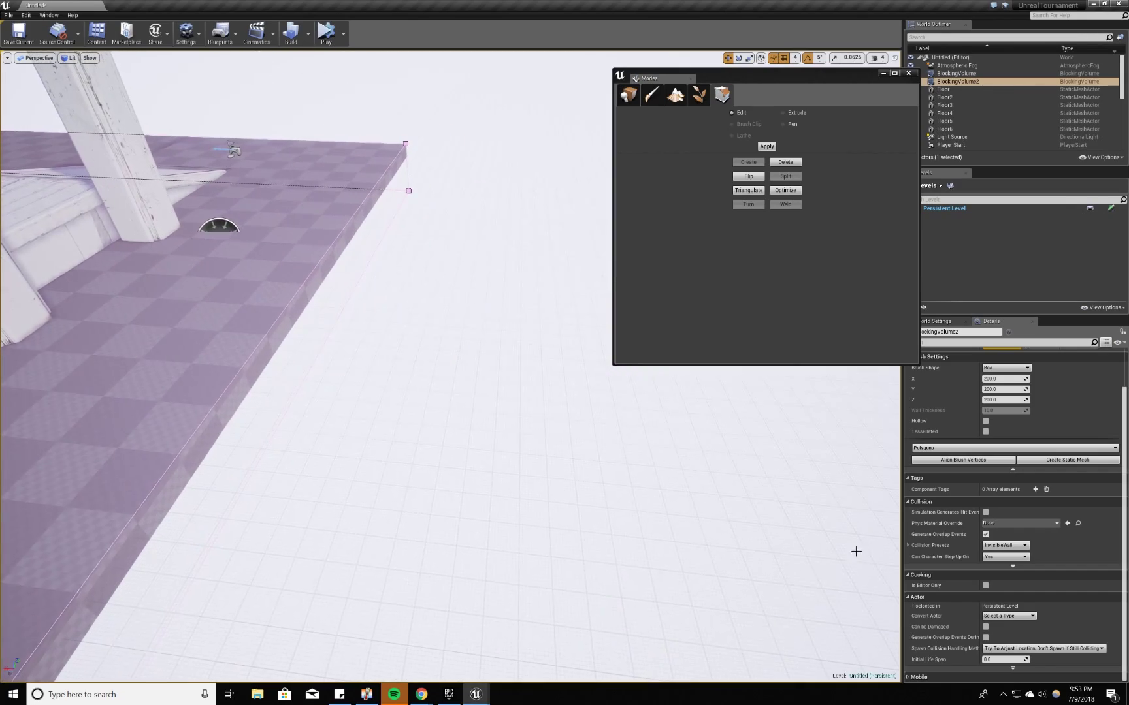
{"action": "right_click_drag", "start_coordinate": [855, 551], "coordinate": [730, 400]}
- Select the floor's blocking volume, close the Modes window and review the available collision presets without changing them
{"action": "left_click", "coordinate": [731, 401]}
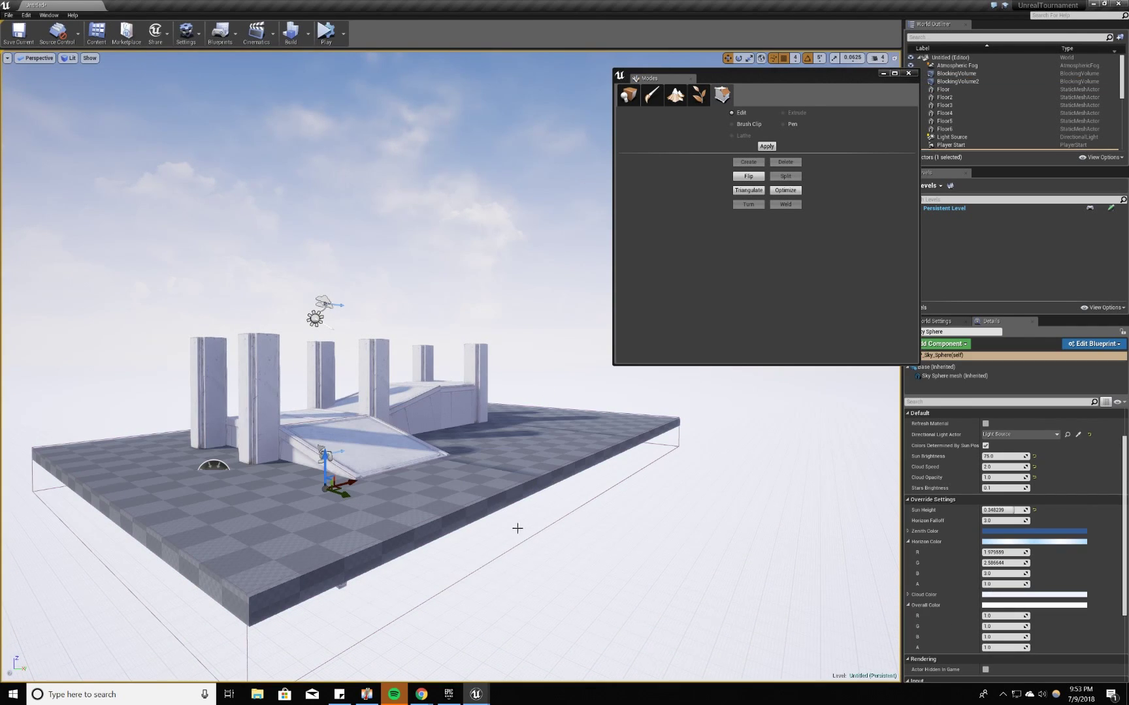
{"action": "left_click", "coordinate": [526, 541]}
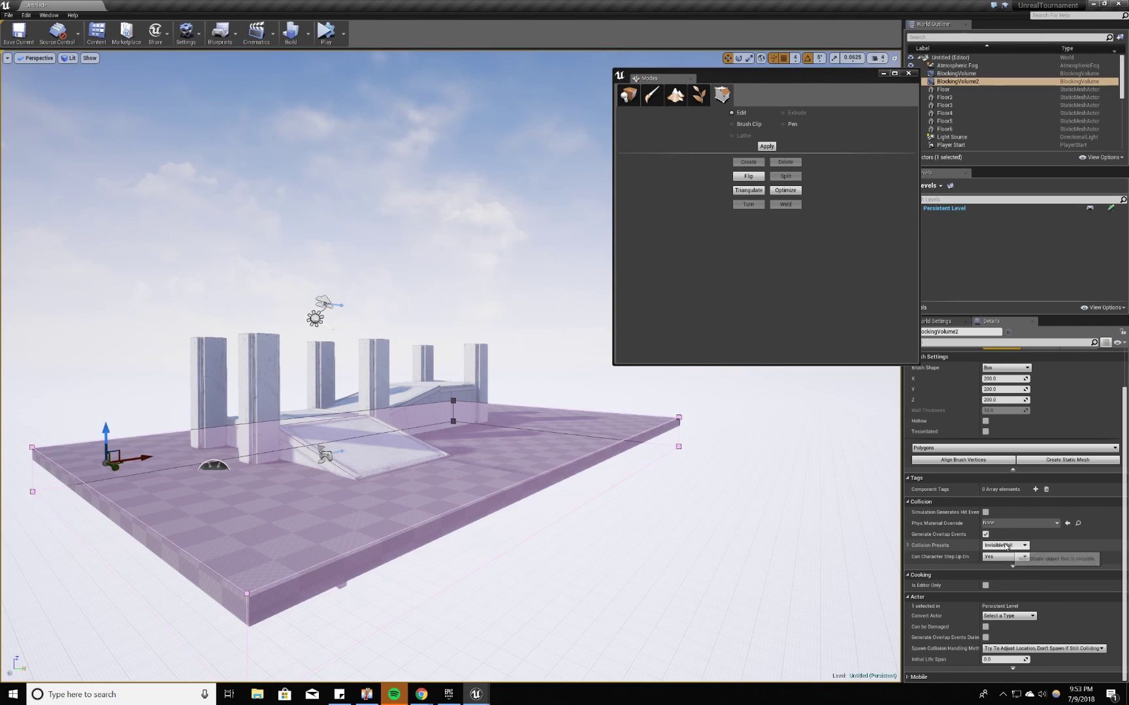
{"action": "left_click_drag", "start_coordinate": [835, 76], "coordinate": [743, 124]}
{"action": "left_click", "coordinate": [815, 121]}
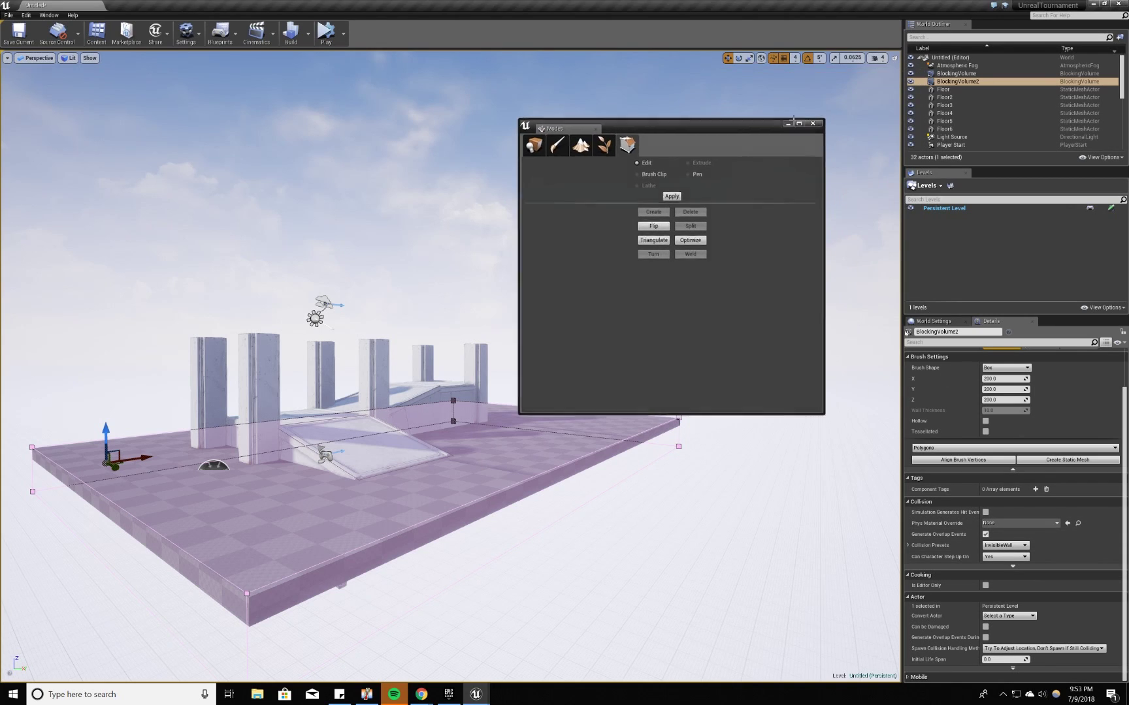
{"action": "left_click", "coordinate": [1006, 545]}
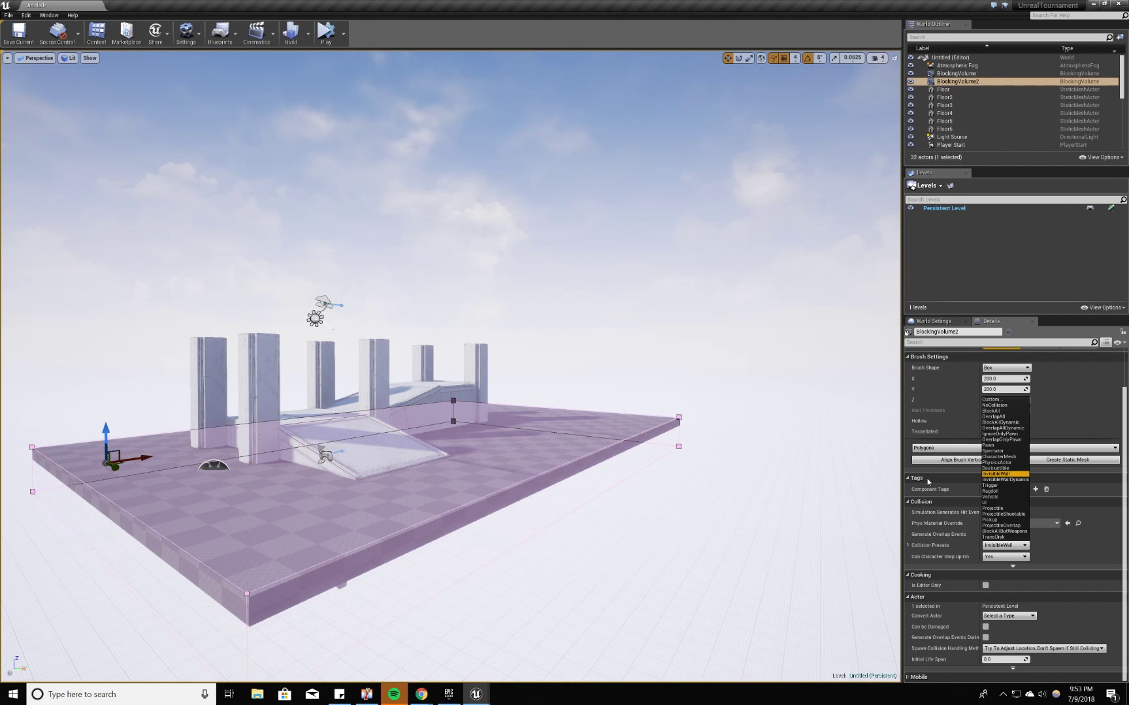
{"action": "left_click", "coordinate": [562, 567]}
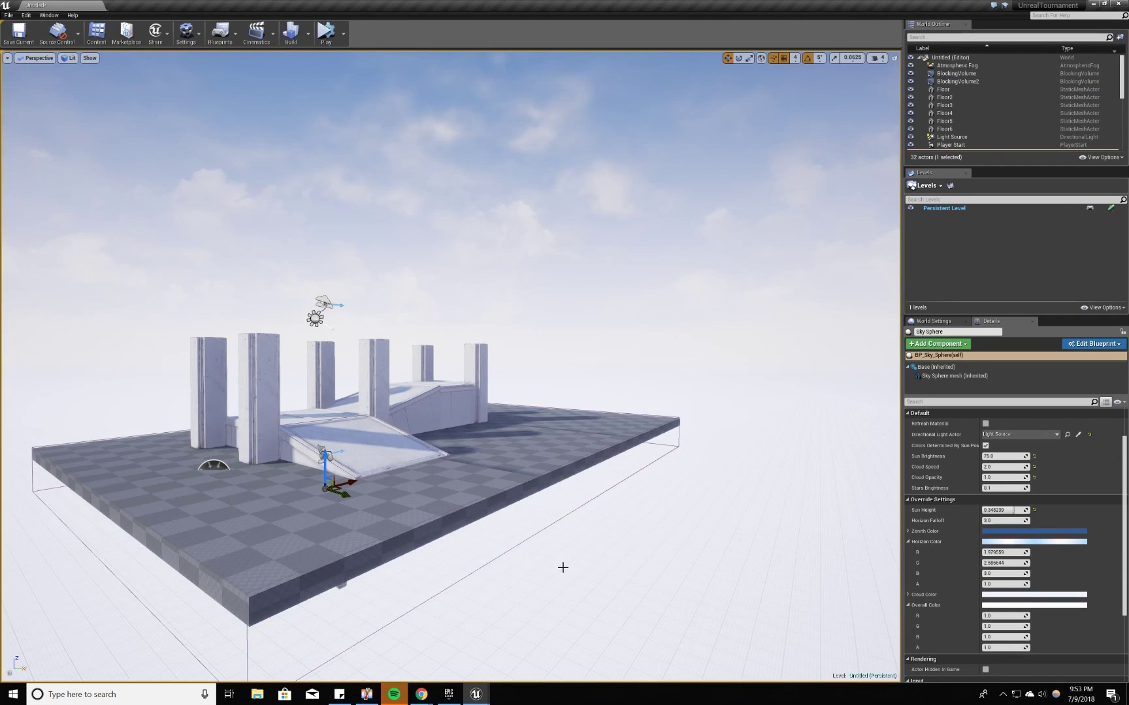
- Start a playtest from the floor beside the lower ramp and walk up the ramp
{"action": "right_click_drag", "start_coordinate": [563, 567], "coordinate": [526, 582]}
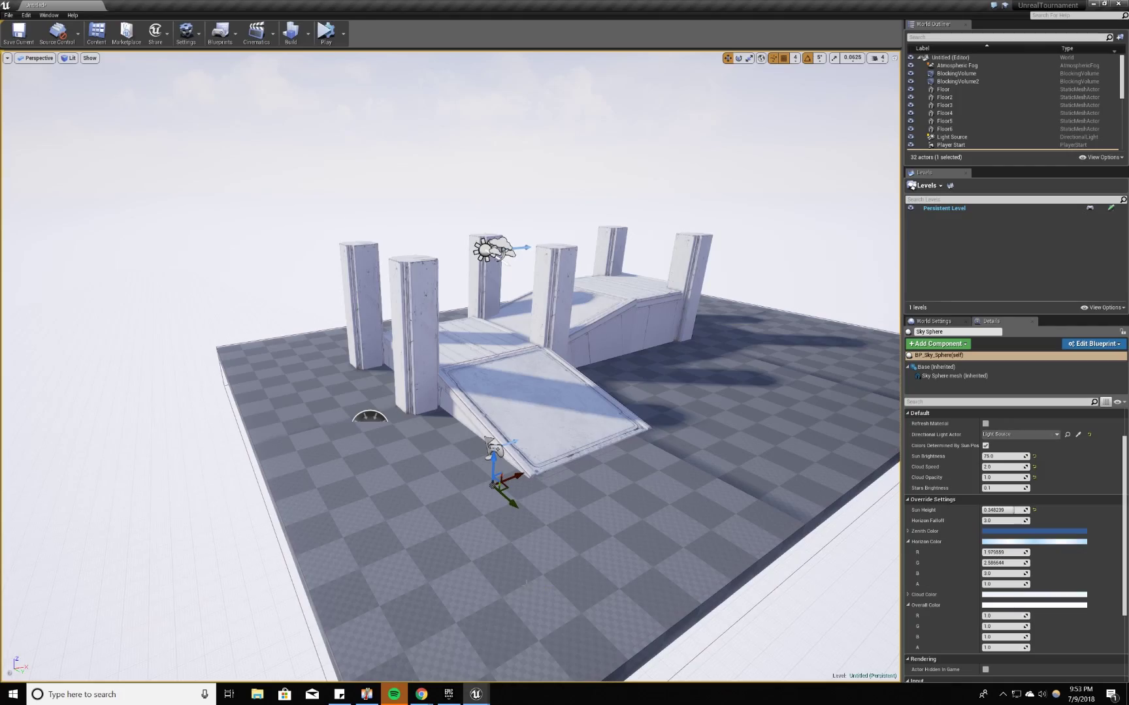
{"action": "right_click", "coordinate": [503, 554]}
{"action": "left_click", "coordinate": [510, 532]}
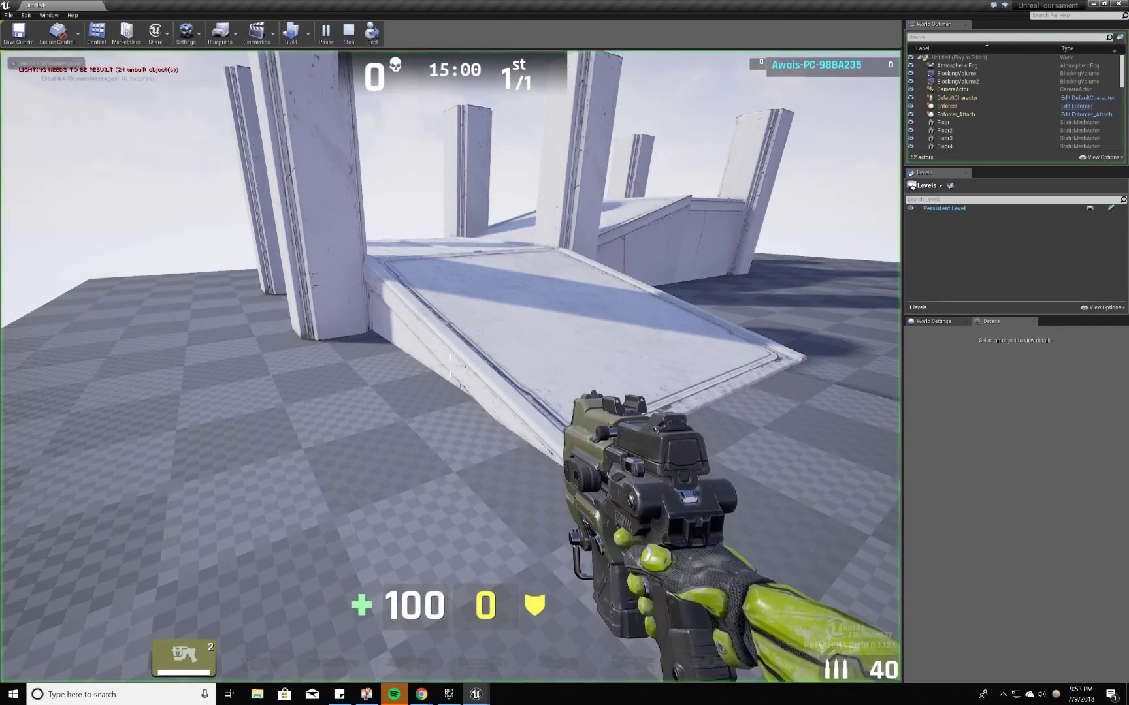
{"action": "key", "text": "w"}
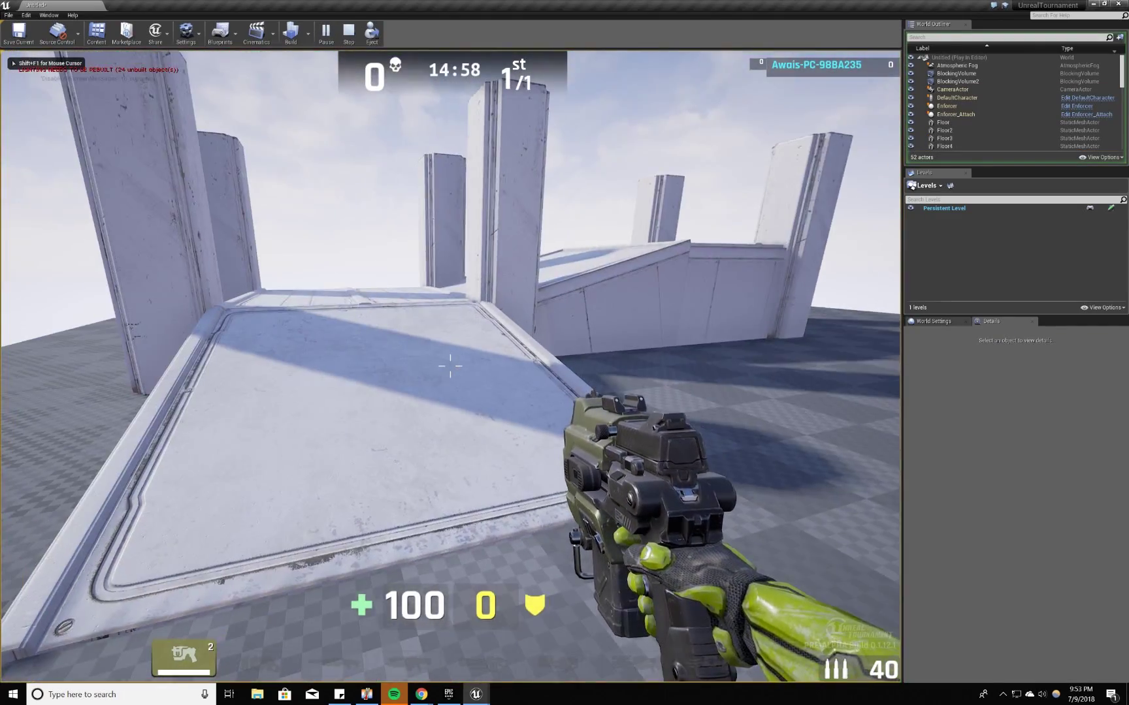
{"action": "key", "text": "w"}
{"action": "key", "text": "w"}
{"action": "key", "text": "s"}
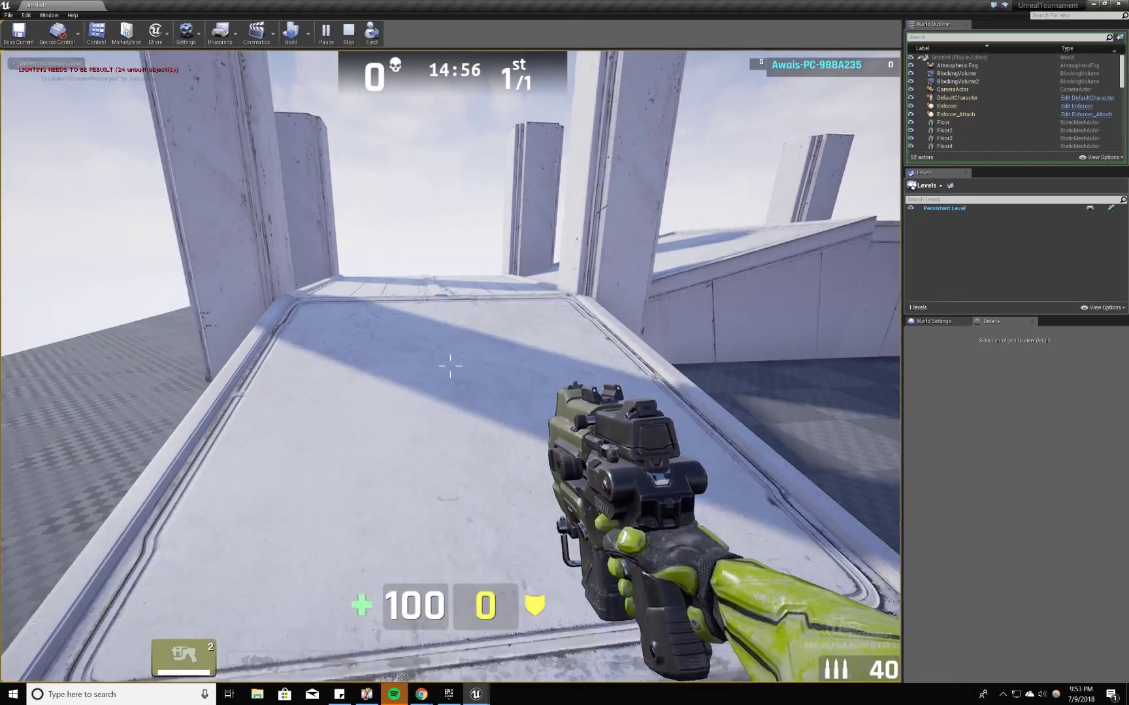
{"action": "key", "text": "w"}
{"action": "key", "text": "w"}
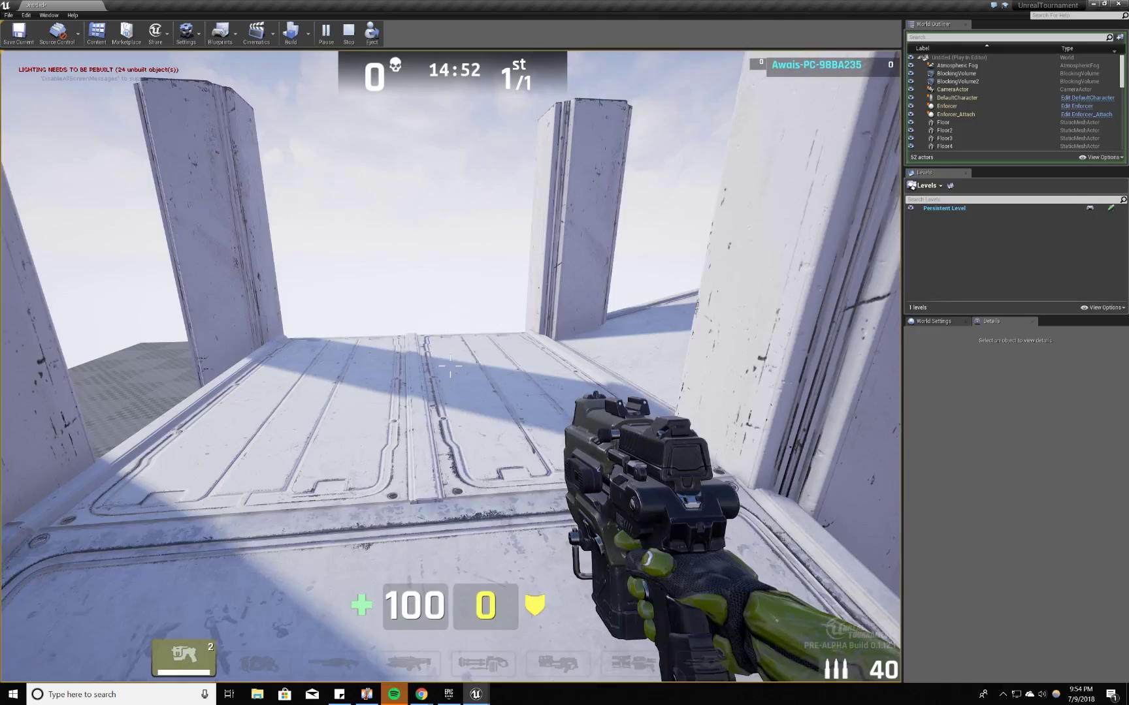
- Walk across the flat platform towards the second ramp, jump, and end the playtest
{"action": "key", "text": "w"}
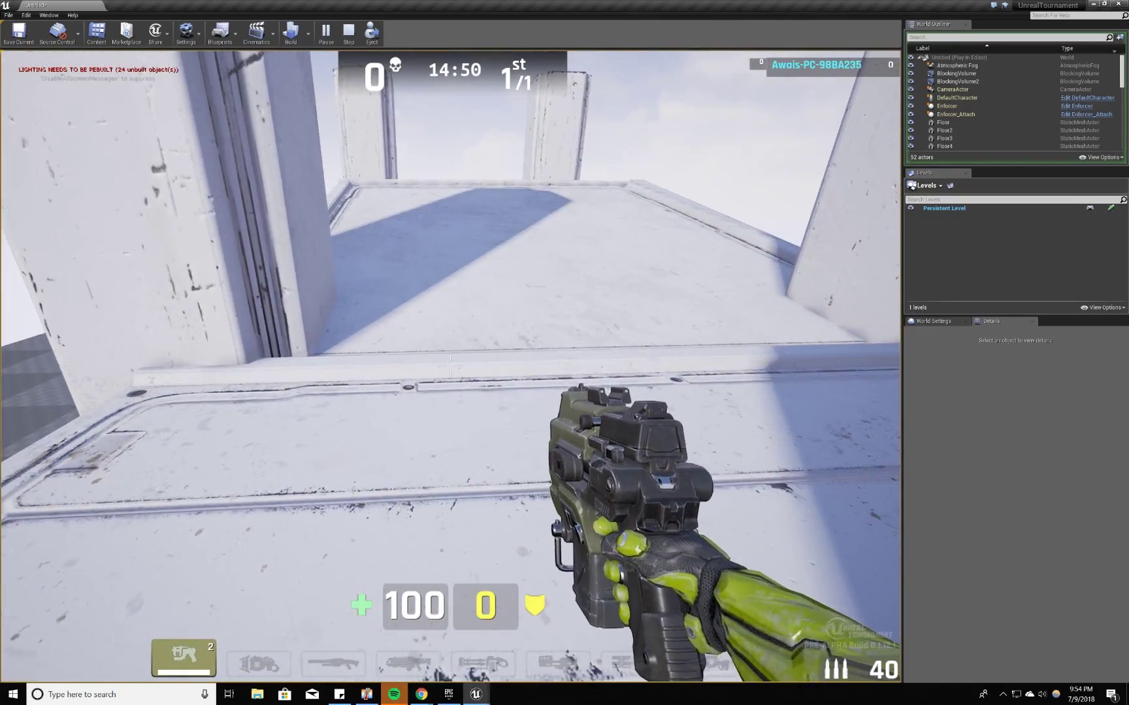
{"action": "key", "text": "w"}
{"action": "key", "text": "space"}
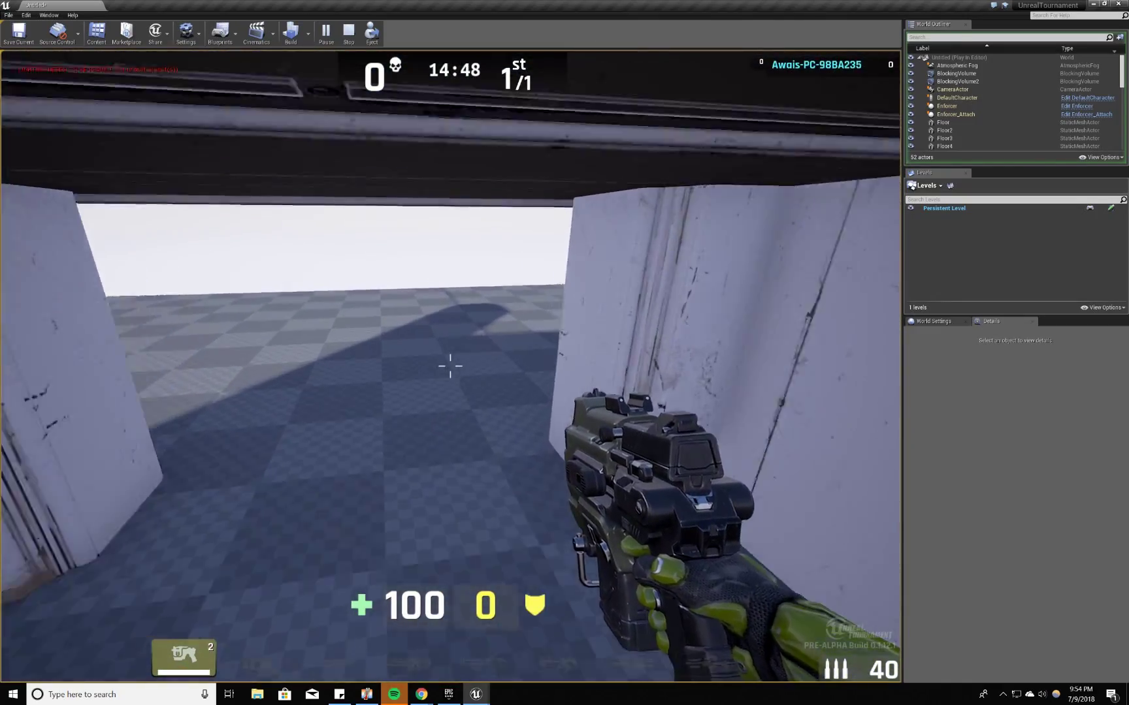
{"action": "key", "text": "w"}
{"action": "key", "text": "Escape"}
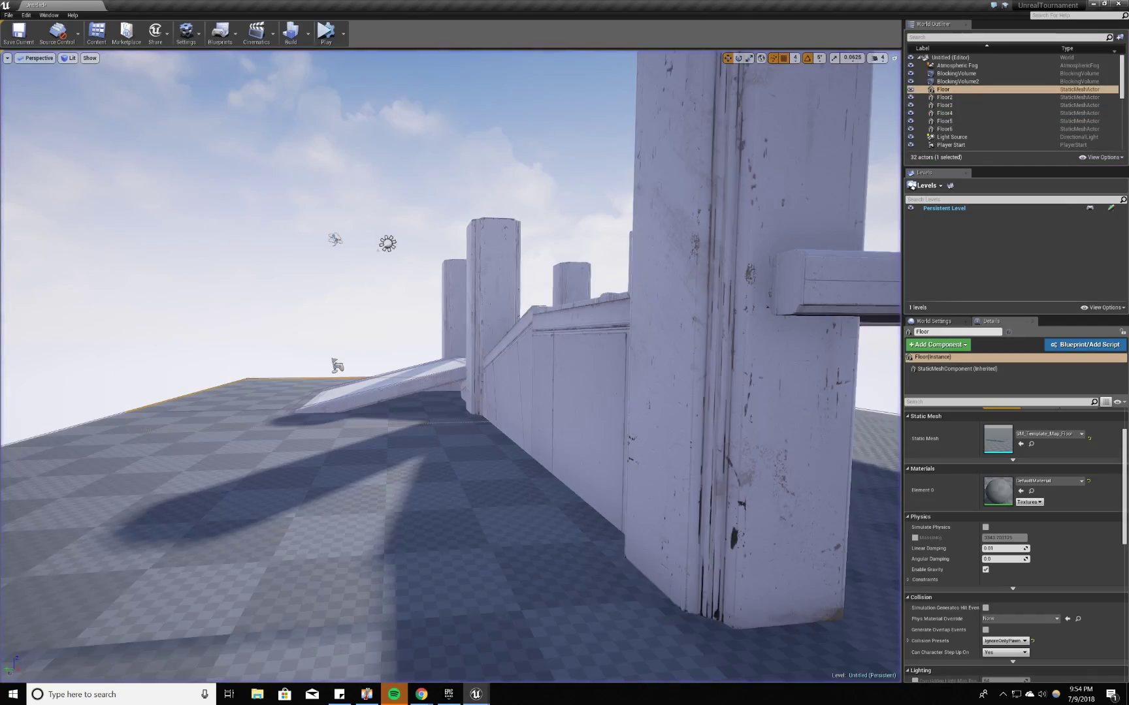
- Select the lower ramp's blocking volume and reopen the Modes window for geometry editing
{"action": "key", "text": "w"}
{"action": "right_click_drag", "start_coordinate": [501, 482], "coordinate": [353, 426]}
{"action": "key", "text": "w"}
{"action": "key", "text": "d"}
{"action": "left_click", "coordinate": [484, 443]}
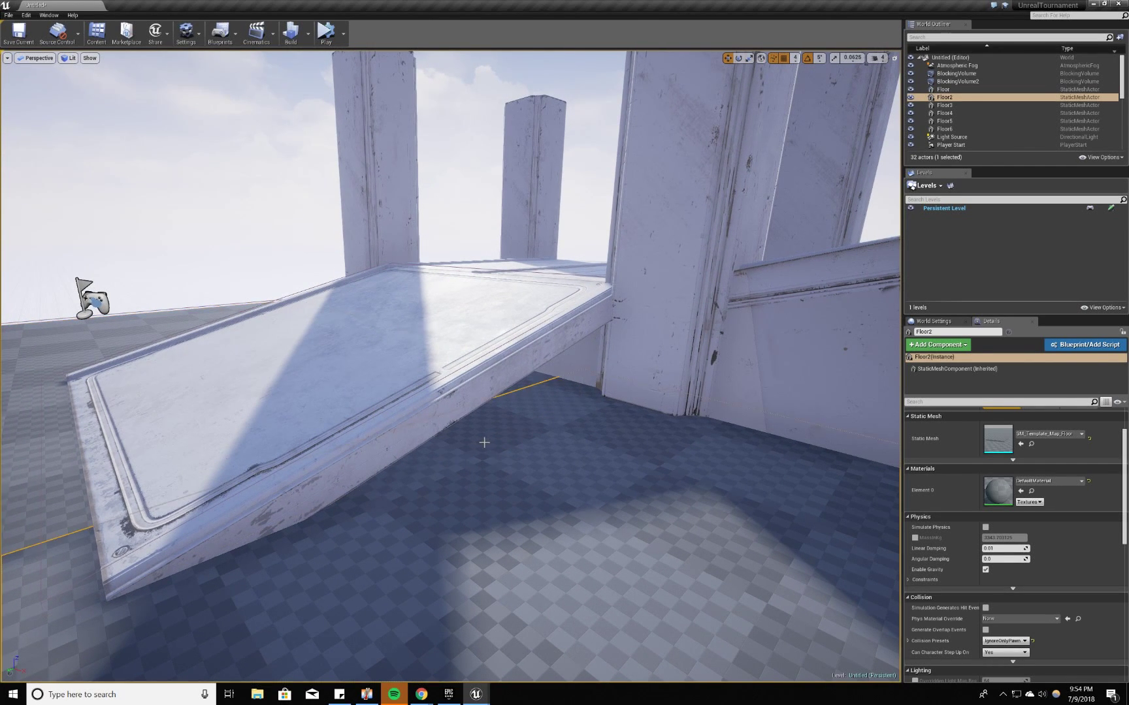
{"action": "right_click_drag", "start_coordinate": [483, 441], "coordinate": [307, 516]}
{"action": "key", "text": "w"}
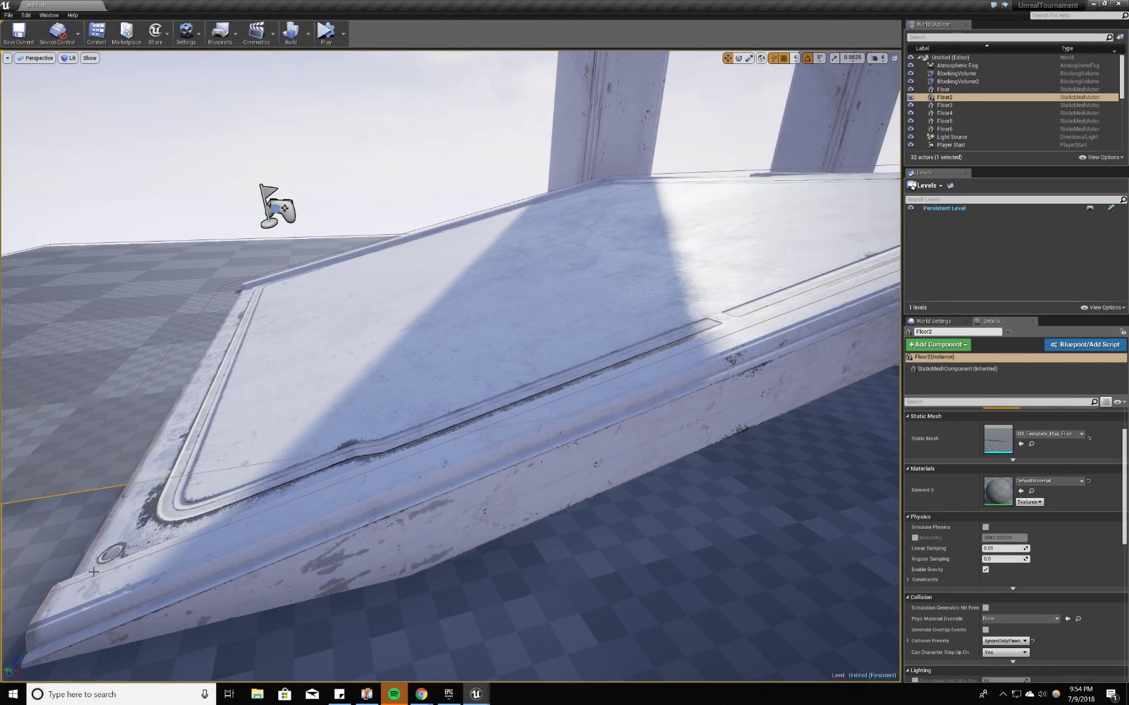
{"action": "left_click", "coordinate": [436, 259]}
{"action": "right_click_drag", "start_coordinate": [436, 259], "coordinate": [536, 222]}
{"action": "key", "text": "s"}
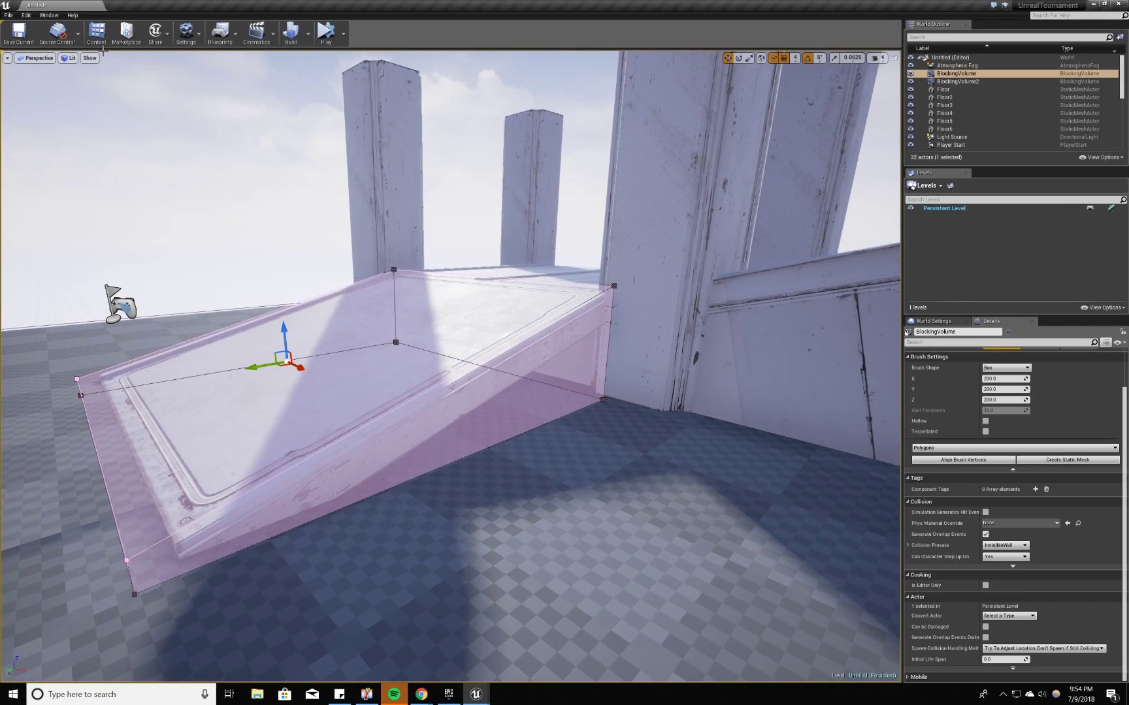
{"action": "left_click", "coordinate": [46, 18]}
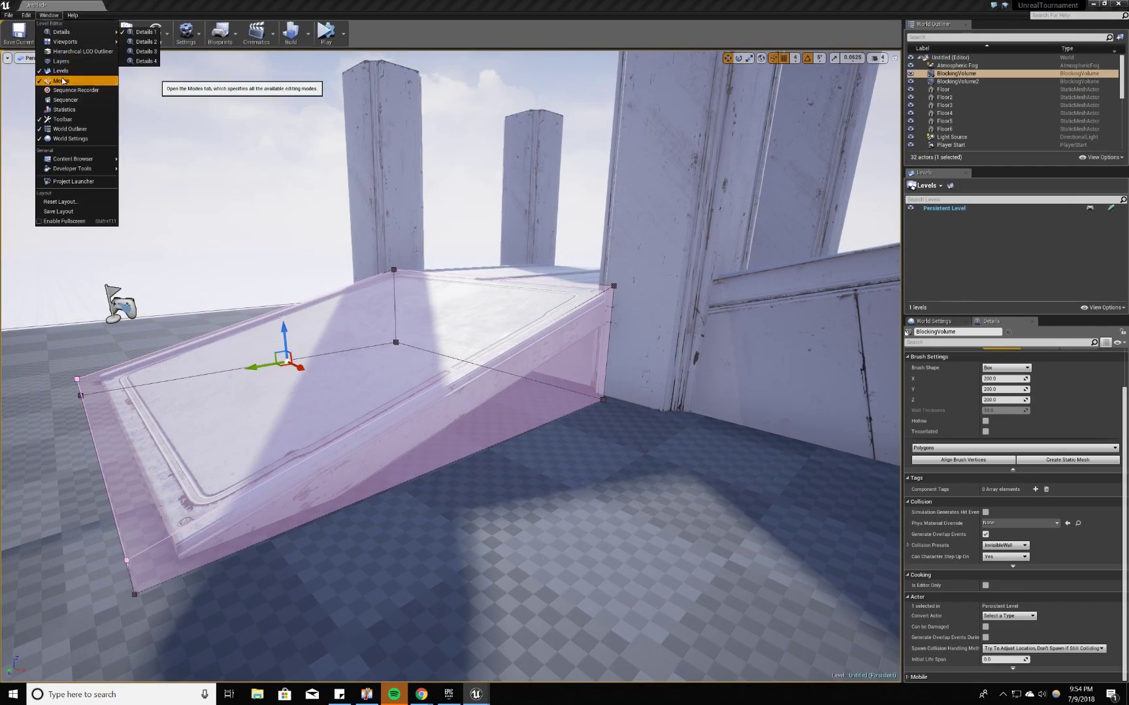
{"action": "left_click", "coordinate": [61, 81]}
- Select the ramp blocking volume's vertical end face that adjoins the flat platform
{"action": "right_click_drag", "start_coordinate": [569, 423], "coordinate": [653, 385]}
{"action": "key", "text": "w"}
{"action": "key", "text": "s"}
{"action": "right_click_drag", "start_coordinate": [197, 383], "coordinate": [385, 389]}
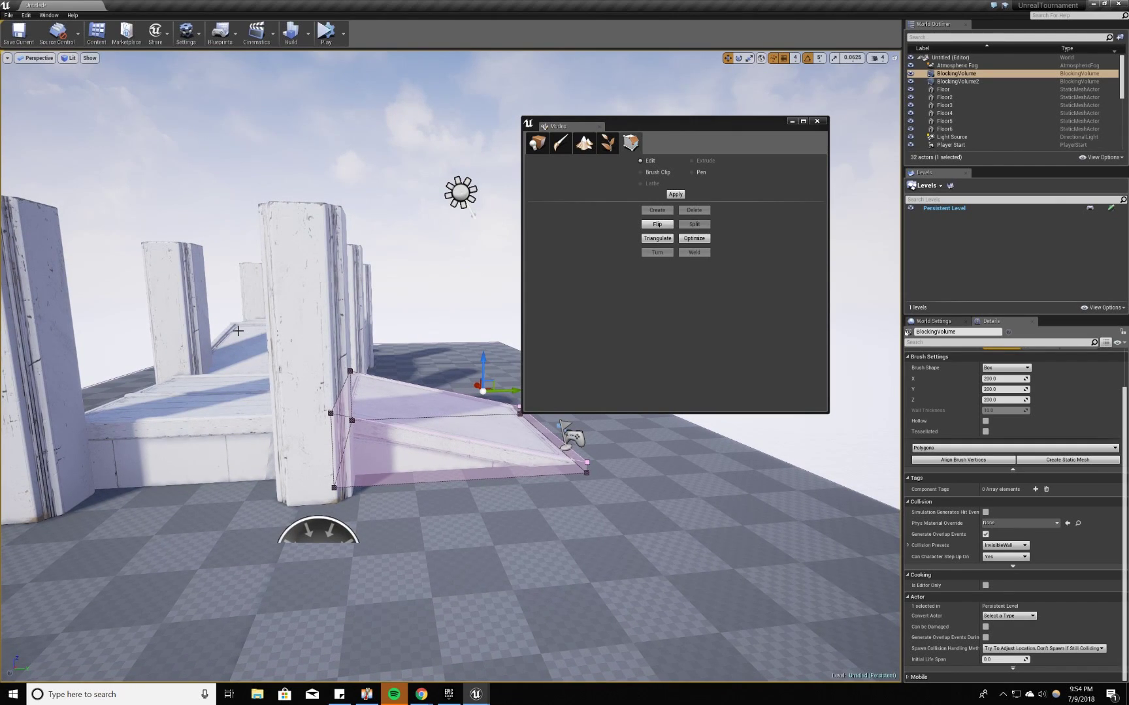
{"action": "key", "text": "w"}
{"action": "right_click_drag", "start_coordinate": [303, 305], "coordinate": [296, 302]}
{"action": "right_click_drag", "start_coordinate": [379, 379], "coordinate": [380, 379]}
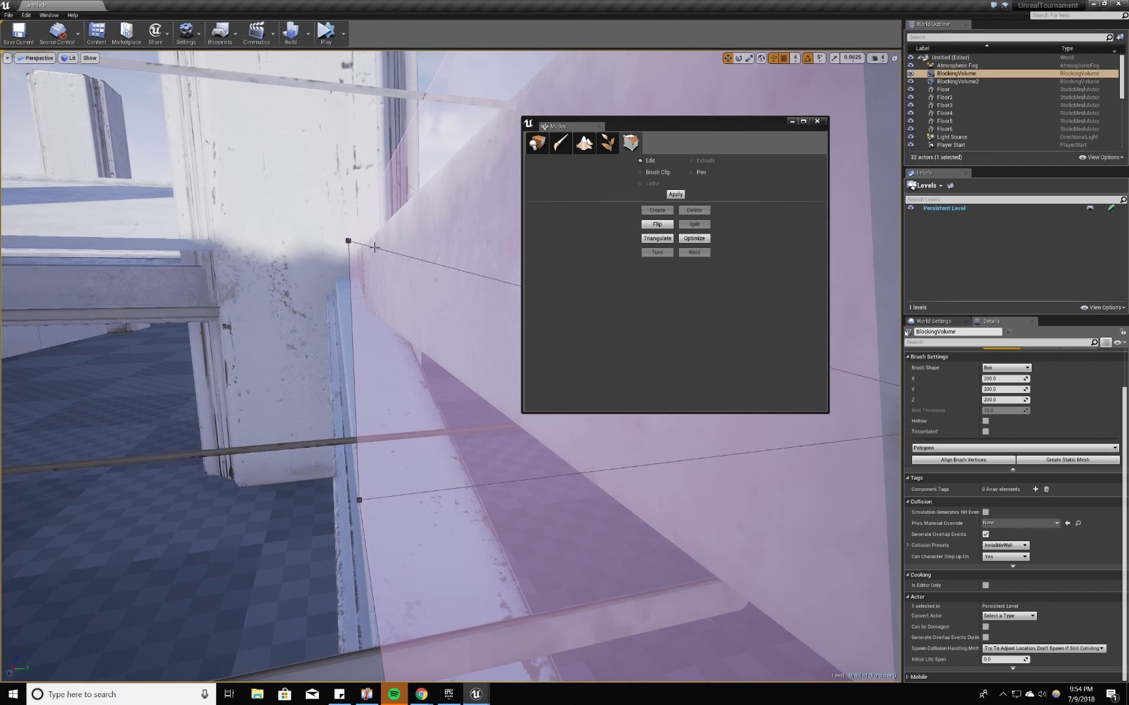
{"action": "left_click", "coordinate": [371, 215]}
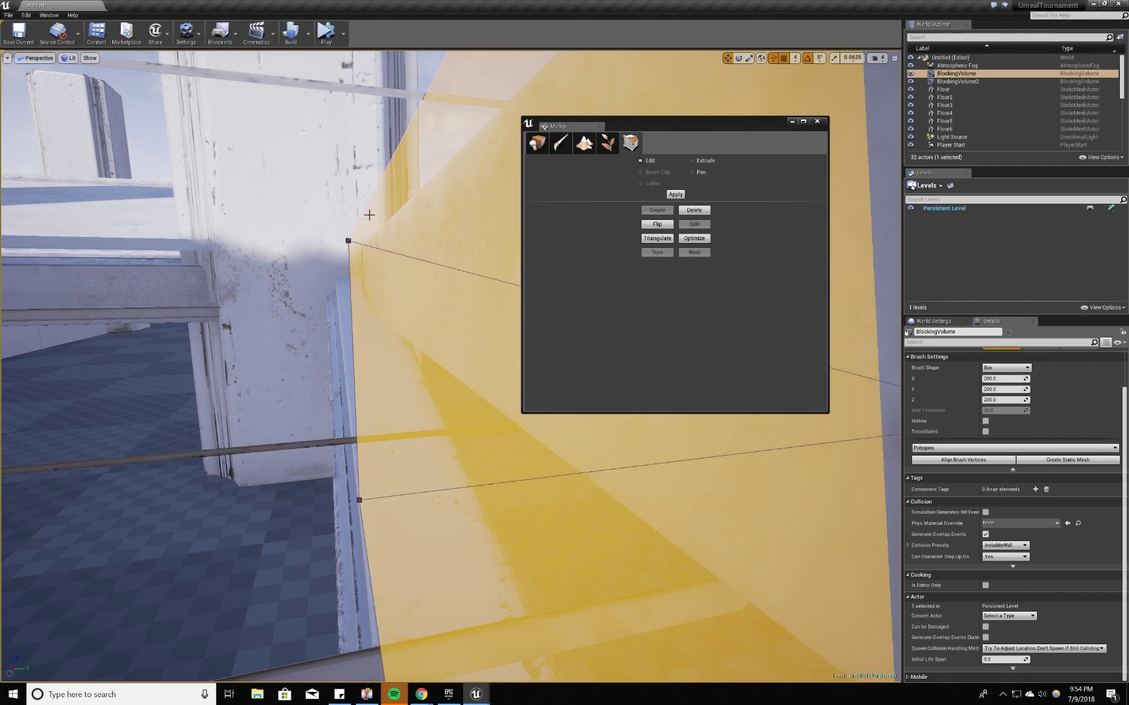
{"action": "right_click_drag", "start_coordinate": [371, 215], "coordinate": [392, 224]}
{"action": "key", "text": "a"}
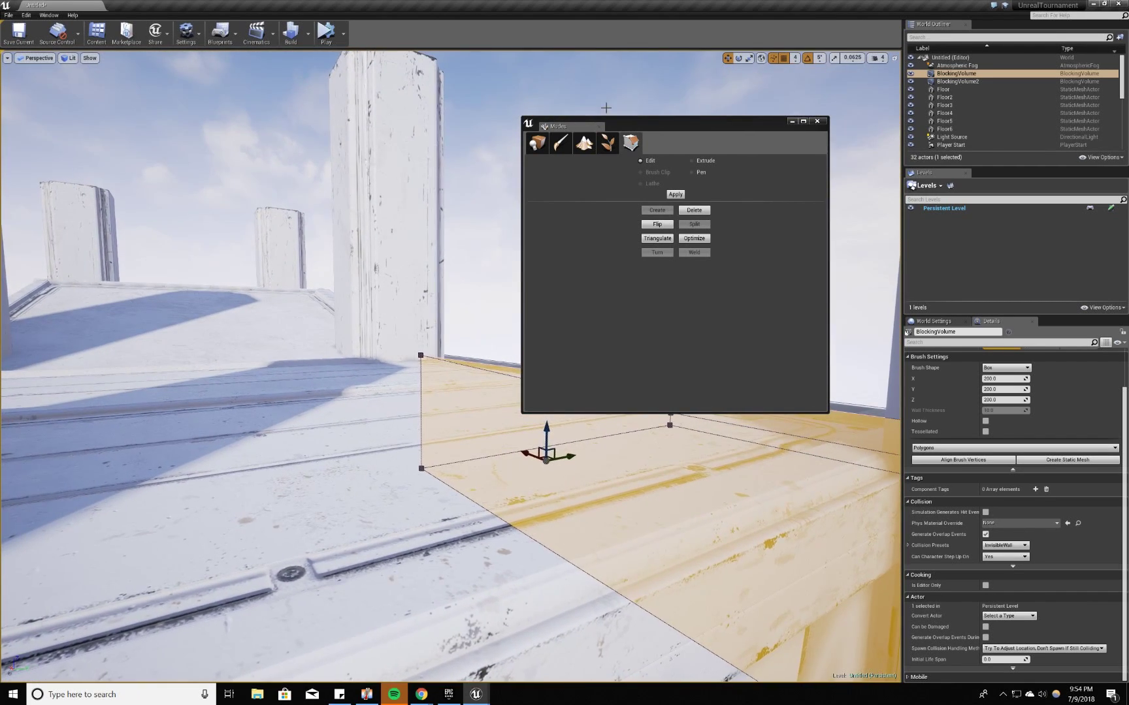
{"action": "key", "text": "d"}
{"action": "right_click_drag", "start_coordinate": [217, 295], "coordinate": [217, 295]}
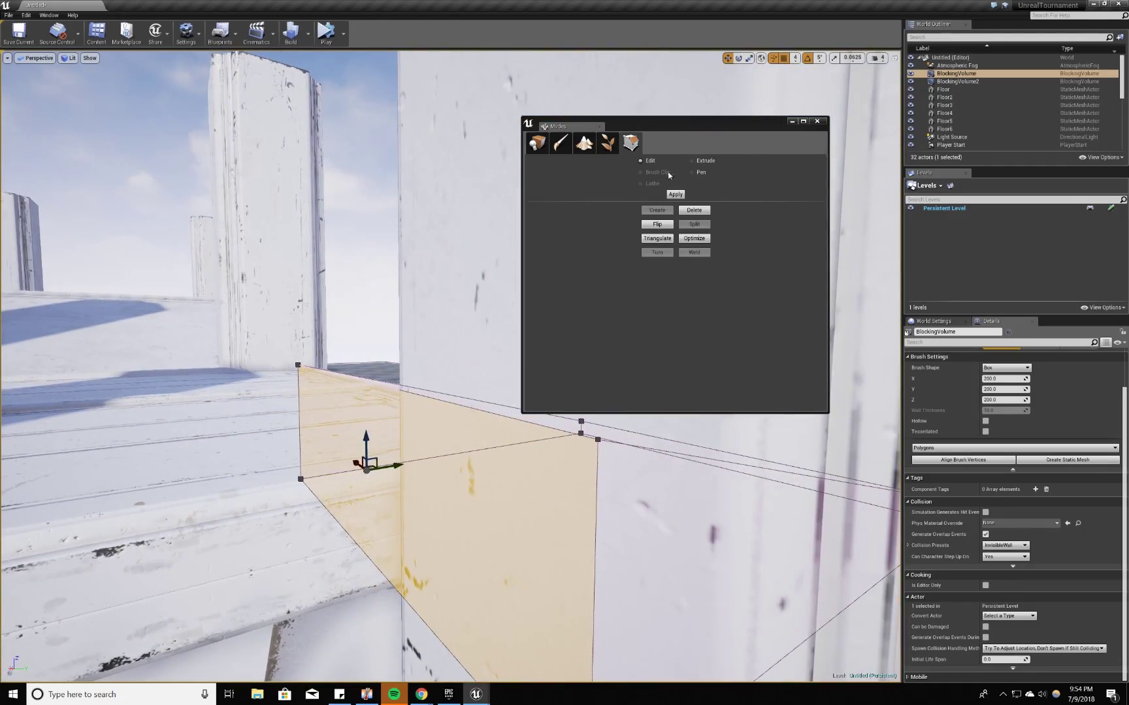
- Extrude the selected end face across the flat platform to the foot of the second ramp
{"action": "left_click", "coordinate": [692, 161]}
{"action": "key", "text": "s"}
{"action": "mouse_move", "coordinate": [457, 274]}
{"action": "right_mouse_down"}
{"action": "mouse_move", "coordinate": [450, 294]}
{"action": "mouse_move", "coordinate": [471, 287]}
{"action": "right_mouse_up"}
{"action": "key", "text": "w"}
{"action": "mouse_move", "coordinate": [337, 357]}
{"action": "right_mouse_down"}
{"action": "mouse_move", "coordinate": [337, 385]}
{"action": "mouse_move", "coordinate": [326, 376]}
{"action": "mouse_move", "coordinate": [337, 357]}
{"action": "right_mouse_up"}
{"action": "key", "text": "s"}
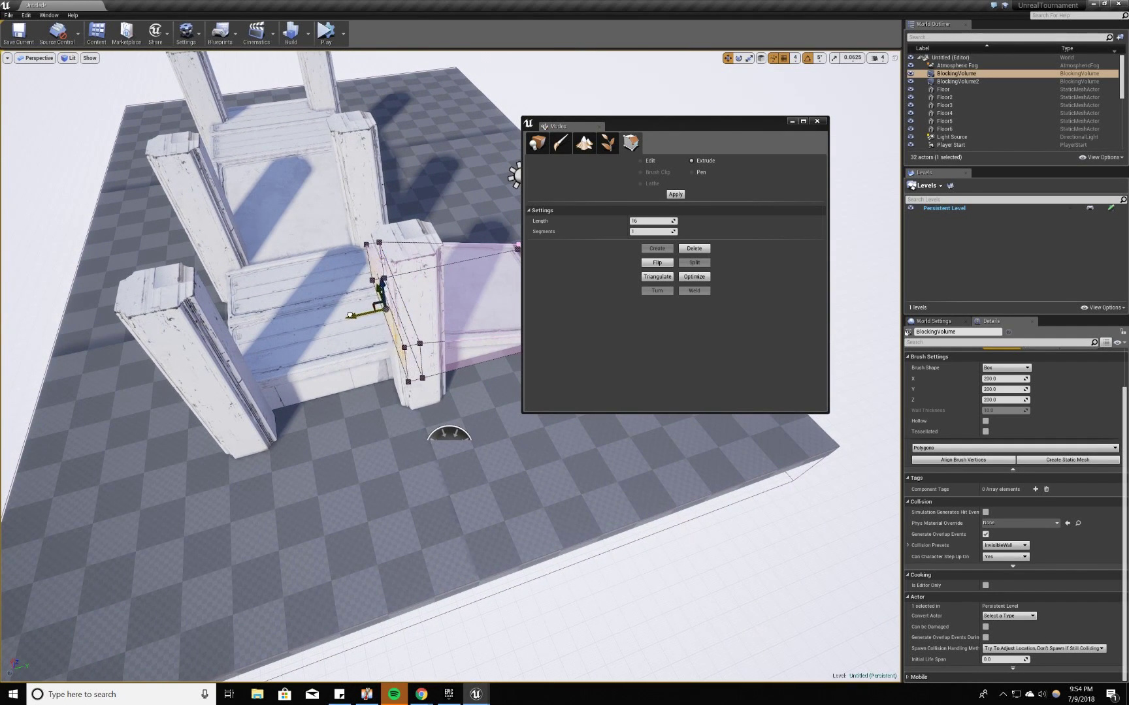
{"action": "left_click_drag", "start_coordinate": [350, 315], "coordinate": [246, 321]}
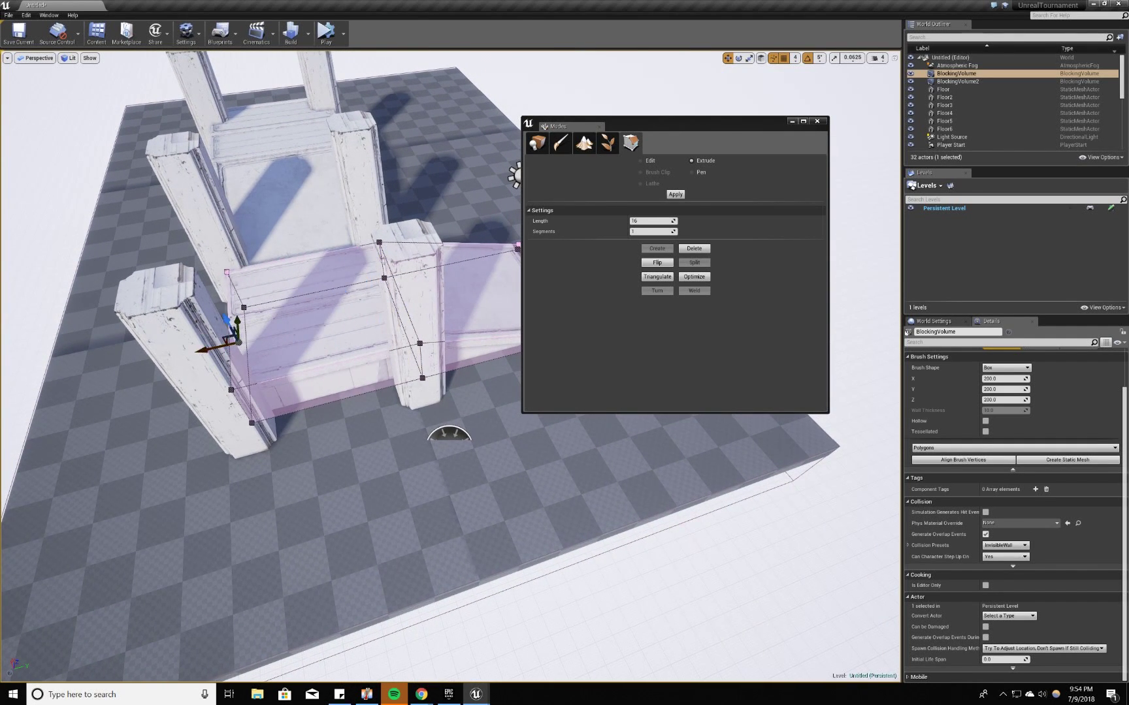
- Extrude the end face again along the second ramp to its crest
{"action": "key", "text": "w"}
{"action": "mouse_move", "coordinate": [246, 322]}
{"action": "right_mouse_down"}
{"action": "mouse_move", "coordinate": [222, 321]}
{"action": "mouse_move", "coordinate": [222, 287]}
{"action": "mouse_move", "coordinate": [242, 255]}
{"action": "mouse_move", "coordinate": [246, 321]}
{"action": "right_mouse_up"}
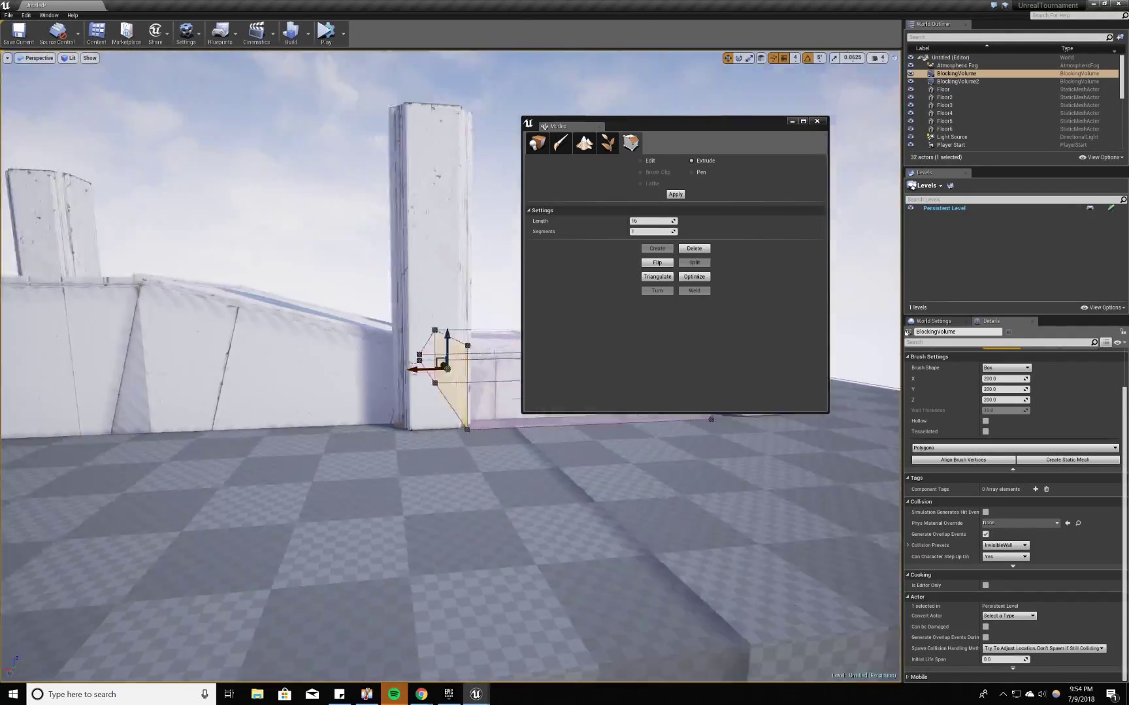
{"action": "right_click_drag", "start_coordinate": [314, 466], "coordinate": [314, 466]}
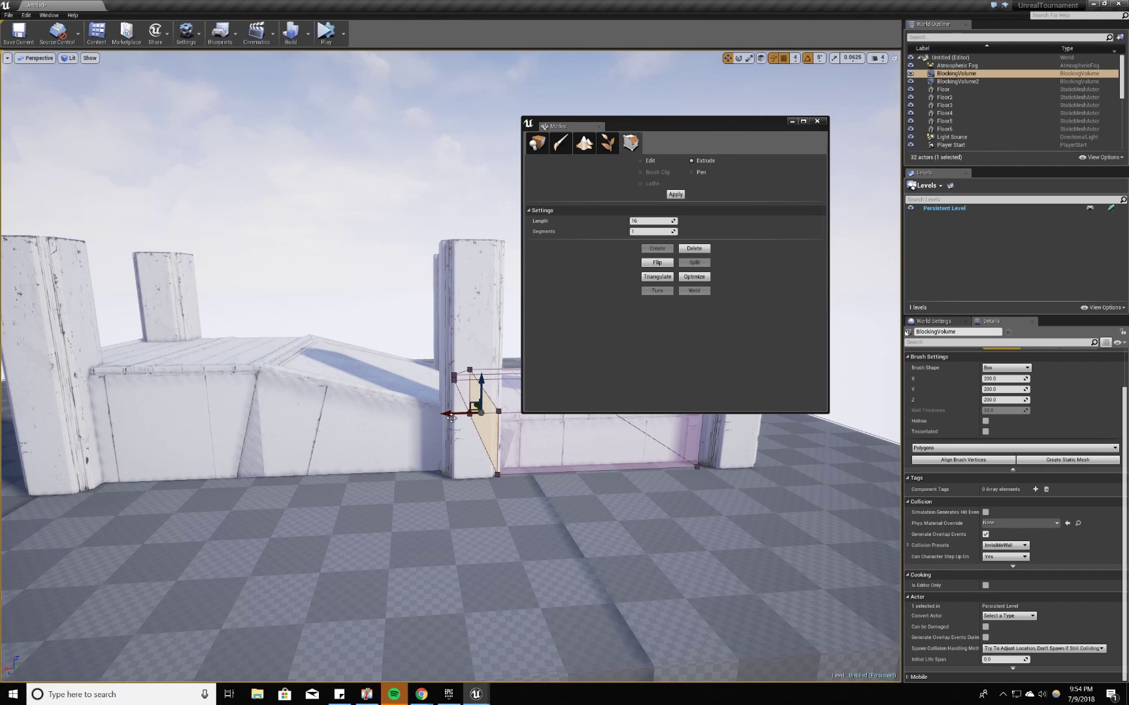
{"action": "left_click_drag", "start_coordinate": [442, 412], "coordinate": [271, 406]}
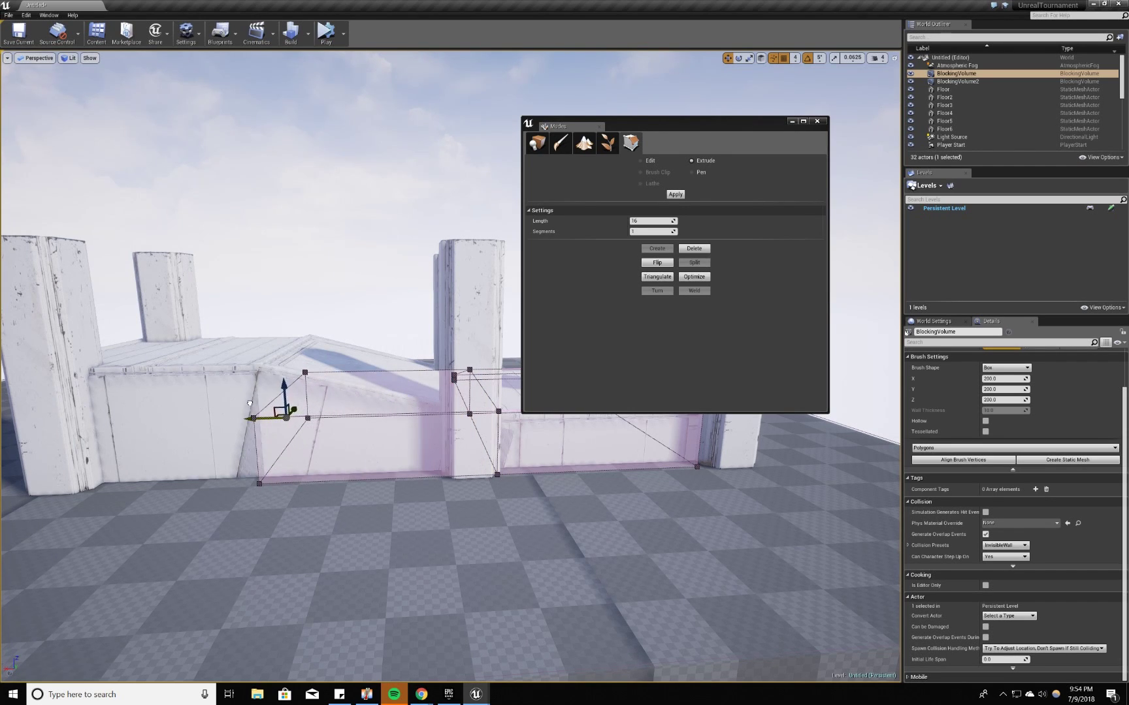
- Extrude a further section to the far end of the upper platform and switch geometry editing back to Edit
{"action": "right_click_drag", "start_coordinate": [228, 403], "coordinate": [229, 403]}
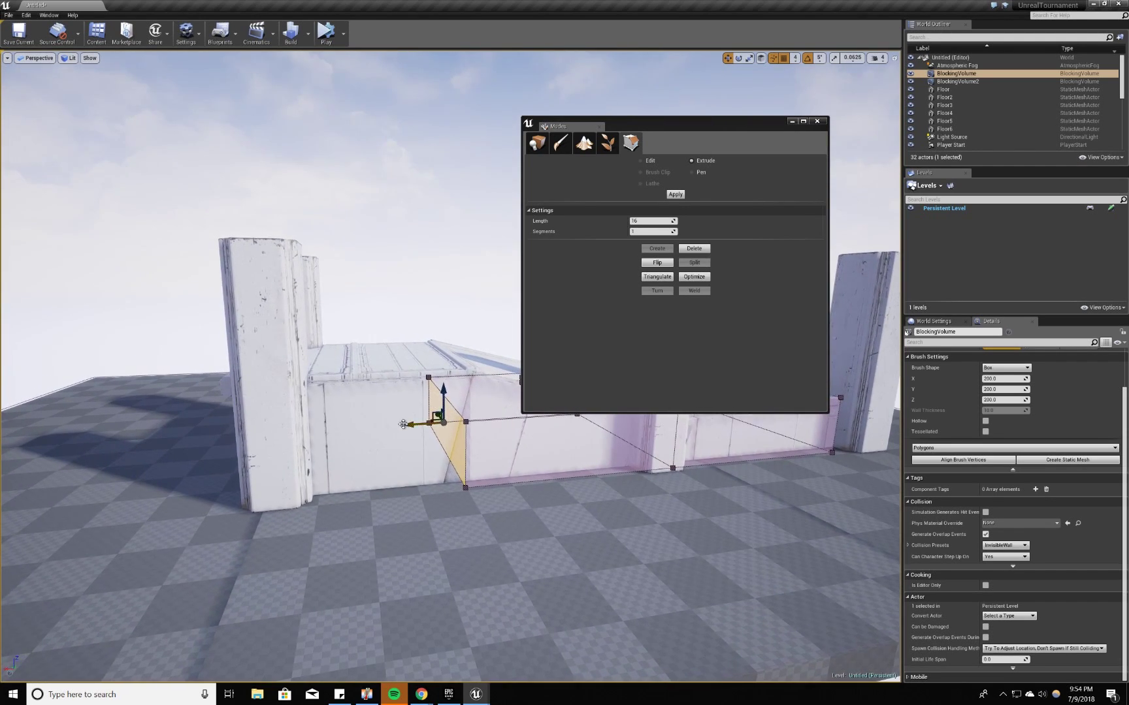
{"action": "left_click_drag", "start_coordinate": [408, 425], "coordinate": [229, 418]}
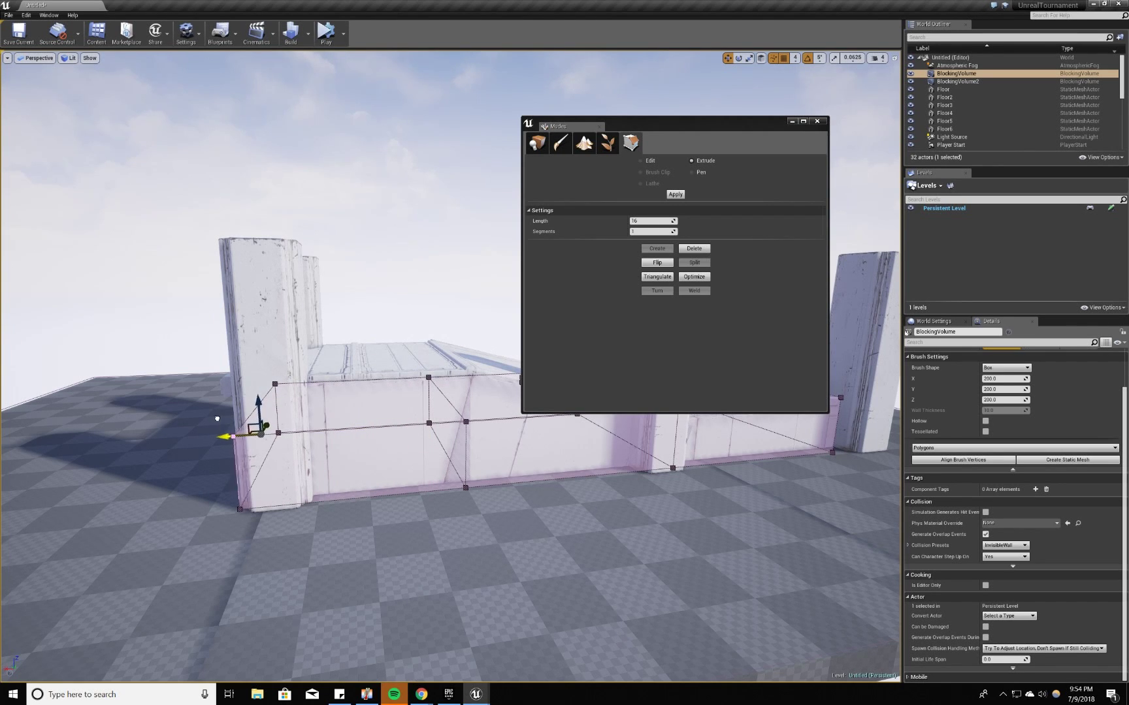
{"action": "right_click_drag", "start_coordinate": [218, 419], "coordinate": [218, 420]}
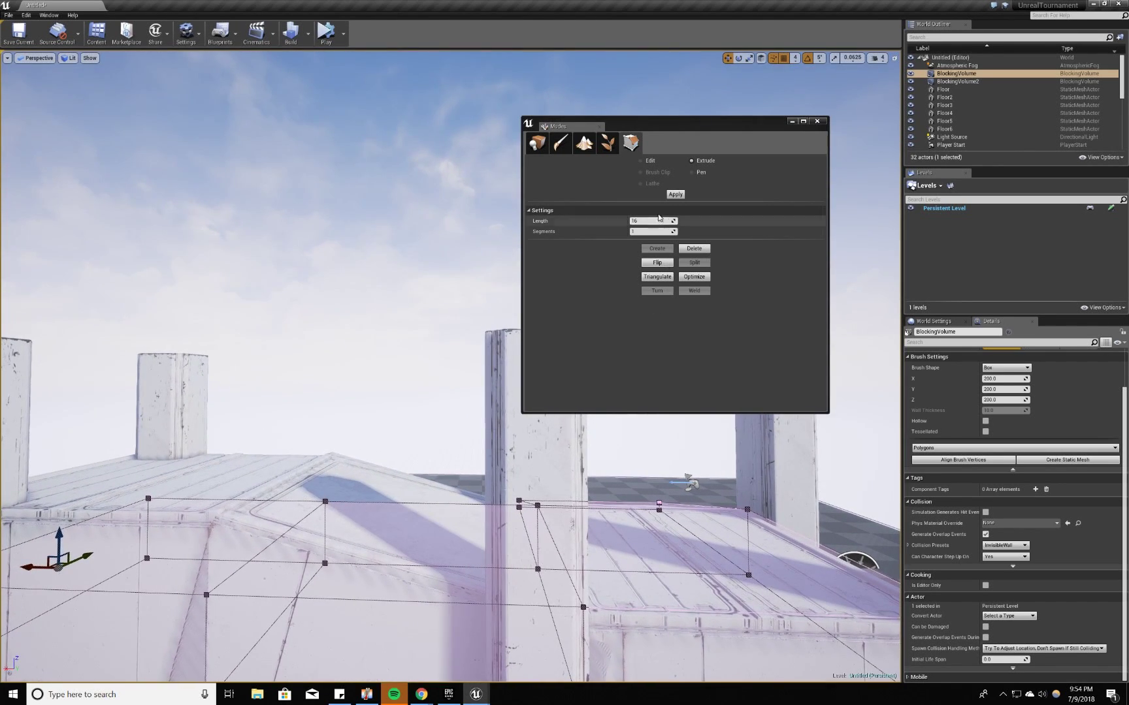
{"action": "left_click", "coordinate": [641, 161]}
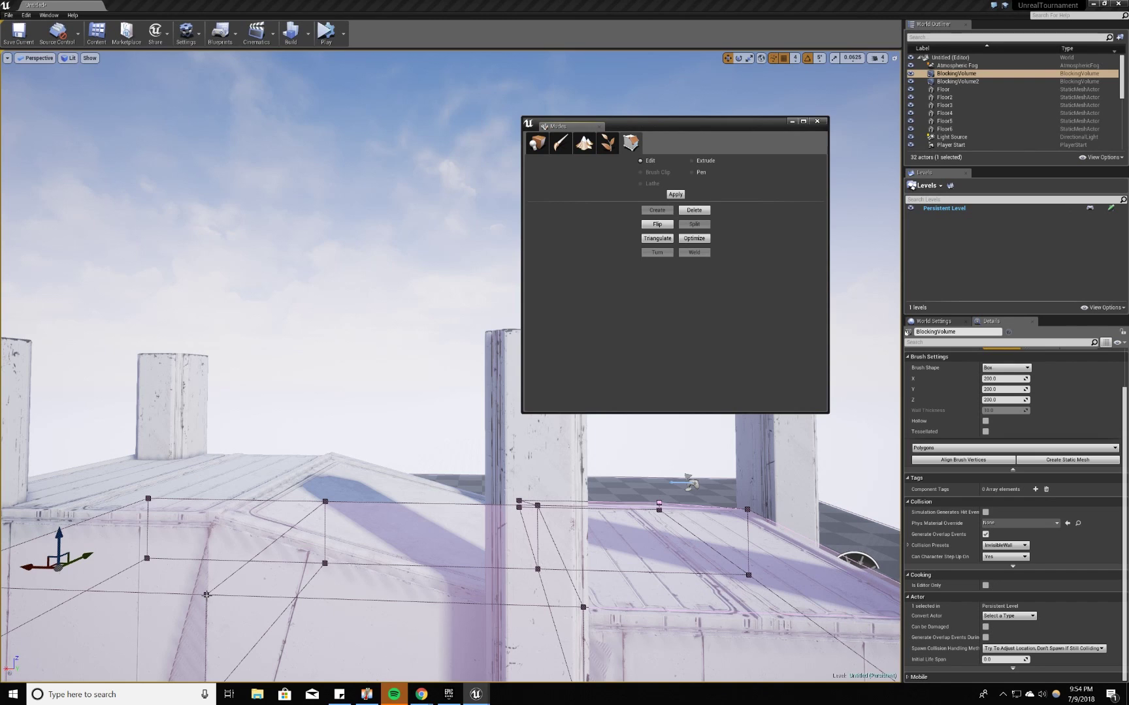
- Try raising only the volume's vertices at the second ramp's crest, then undo the move
{"action": "left_click", "coordinate": [206, 595]}
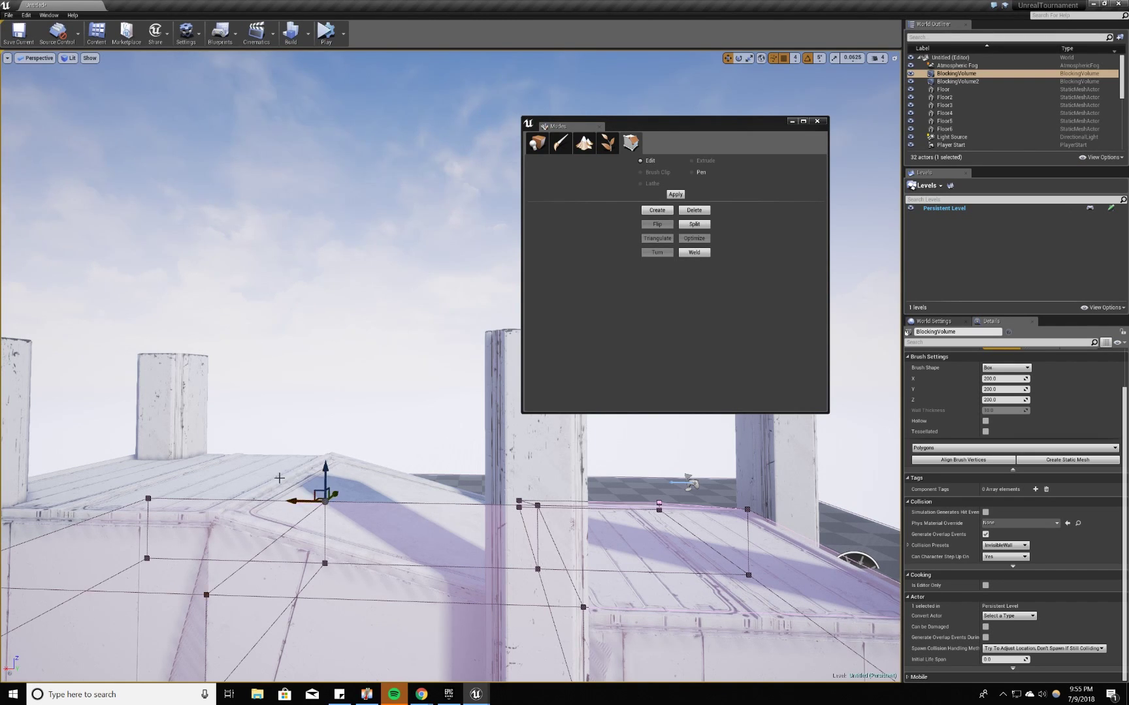
{"action": "scroll", "coordinate": [279, 478], "scroll_direction": "down", "scroll_amount": 6}
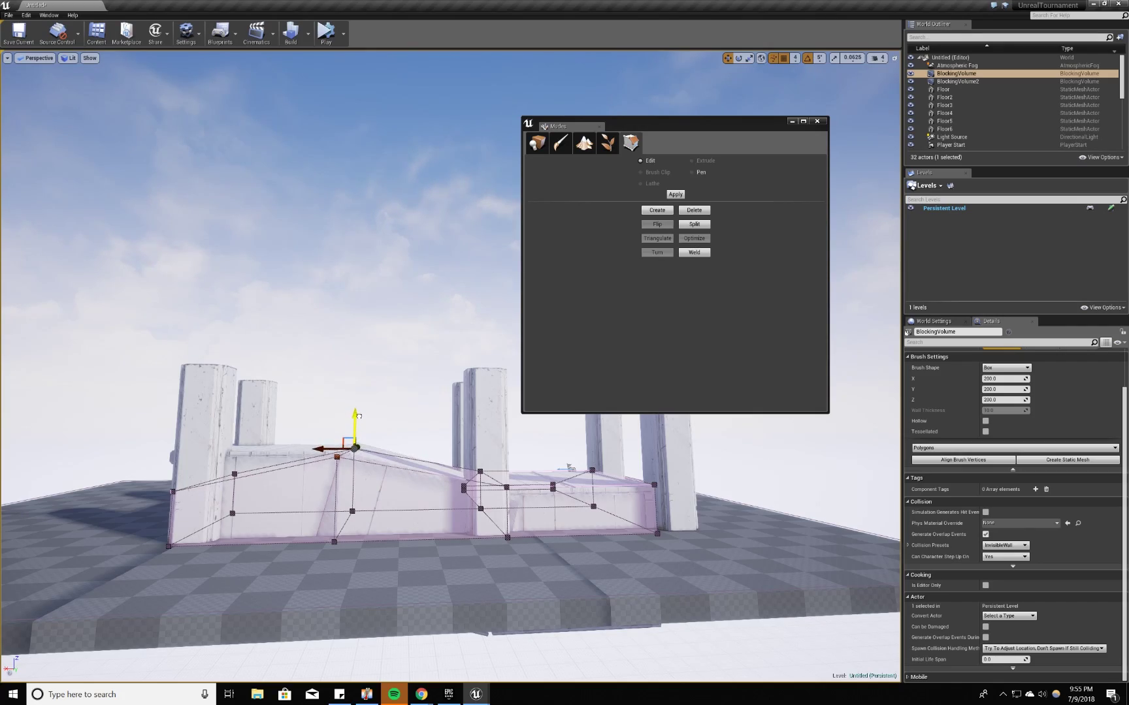
{"action": "key", "text": "ctrl+z"}
{"action": "scroll", "coordinate": [359, 416], "scroll_direction": "up", "scroll_amount": 8}
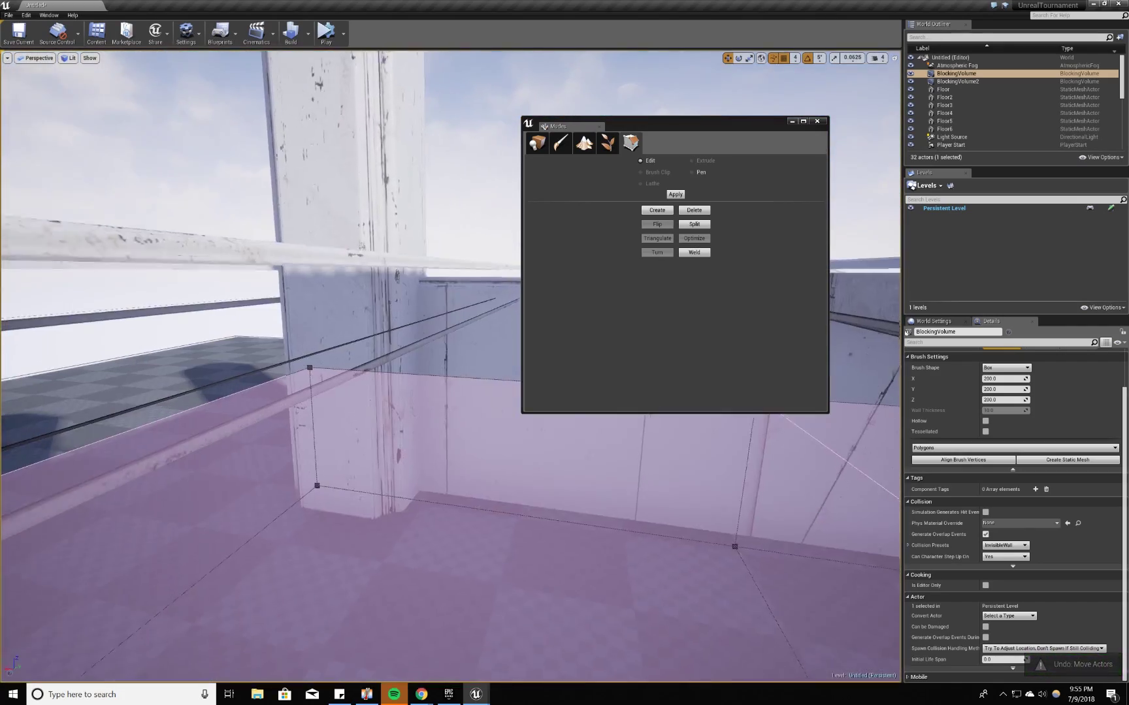
- Raise the top face of the volume's last section along Z to the height of the upper platform
{"action": "left_click", "coordinate": [335, 463]}
{"action": "key", "text": "s"}
{"action": "right_click_drag", "start_coordinate": [335, 464], "coordinate": [355, 392]}
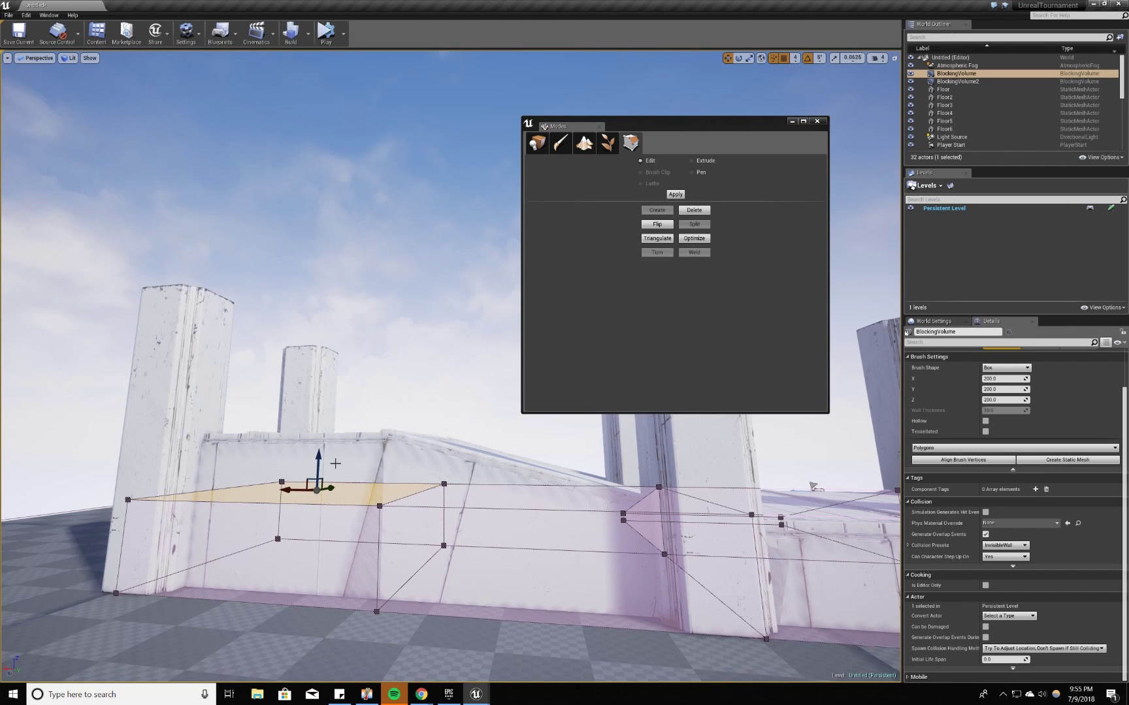
{"action": "left_click_drag", "start_coordinate": [317, 461], "coordinate": [312, 407]}
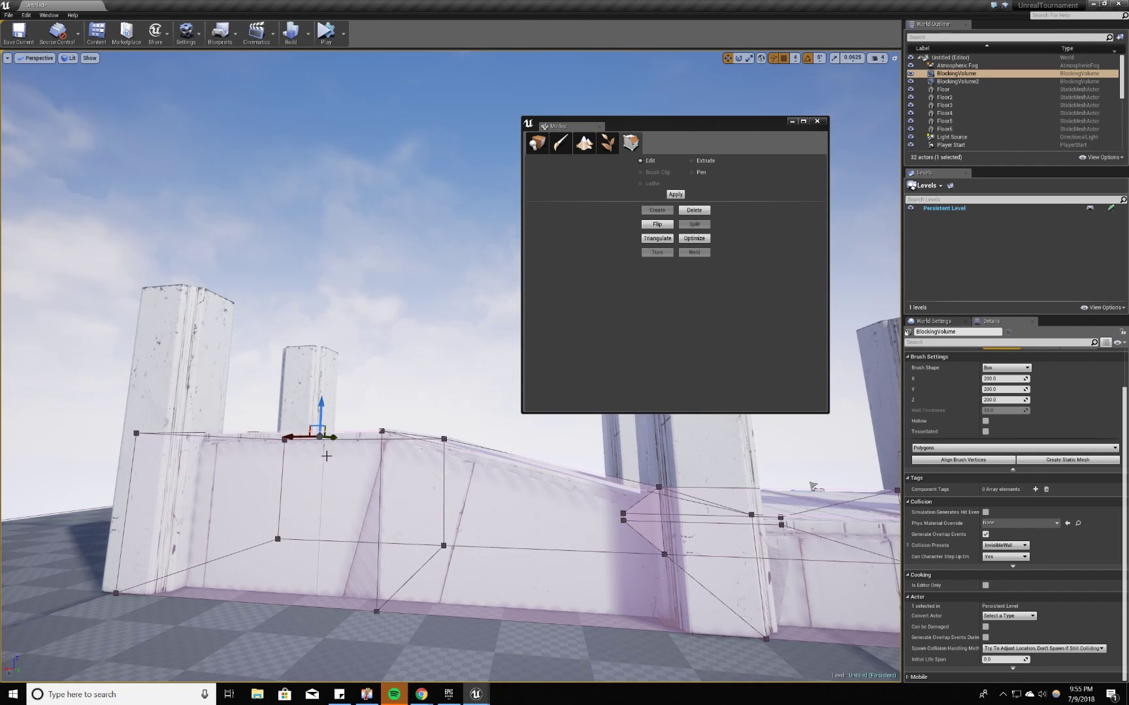
{"action": "key", "text": "d"}
{"action": "right_click_drag", "start_coordinate": [327, 455], "coordinate": [229, 469]}
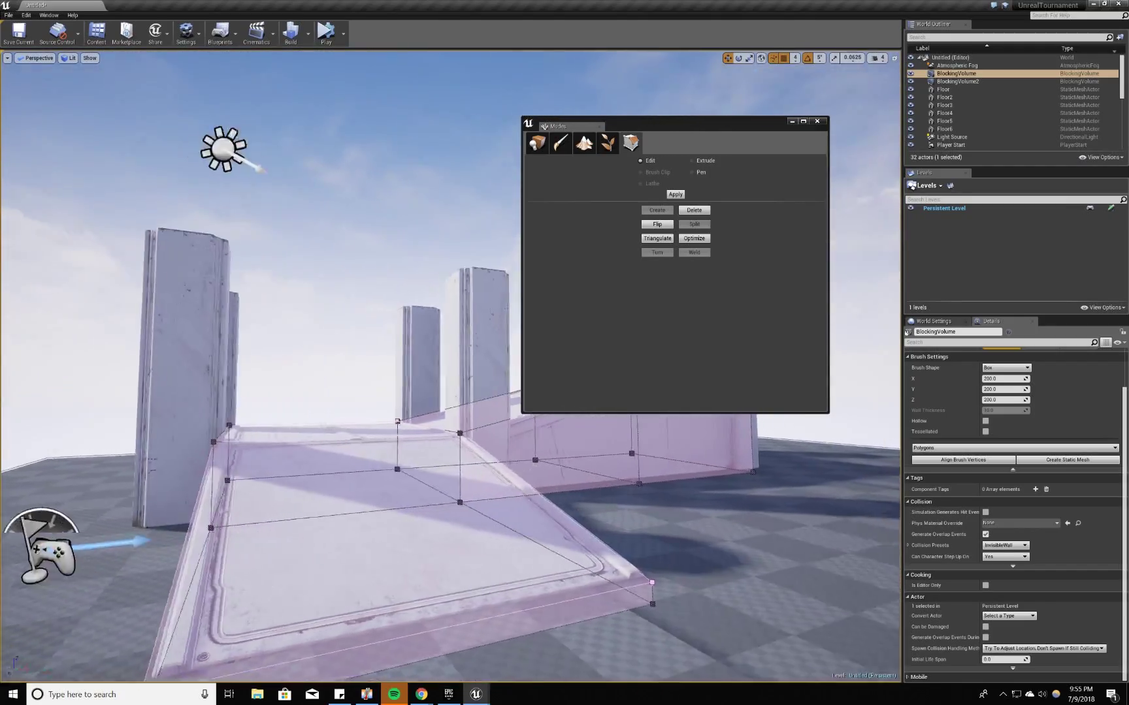
{"action": "right_click_drag", "start_coordinate": [366, 459], "coordinate": [377, 497]}
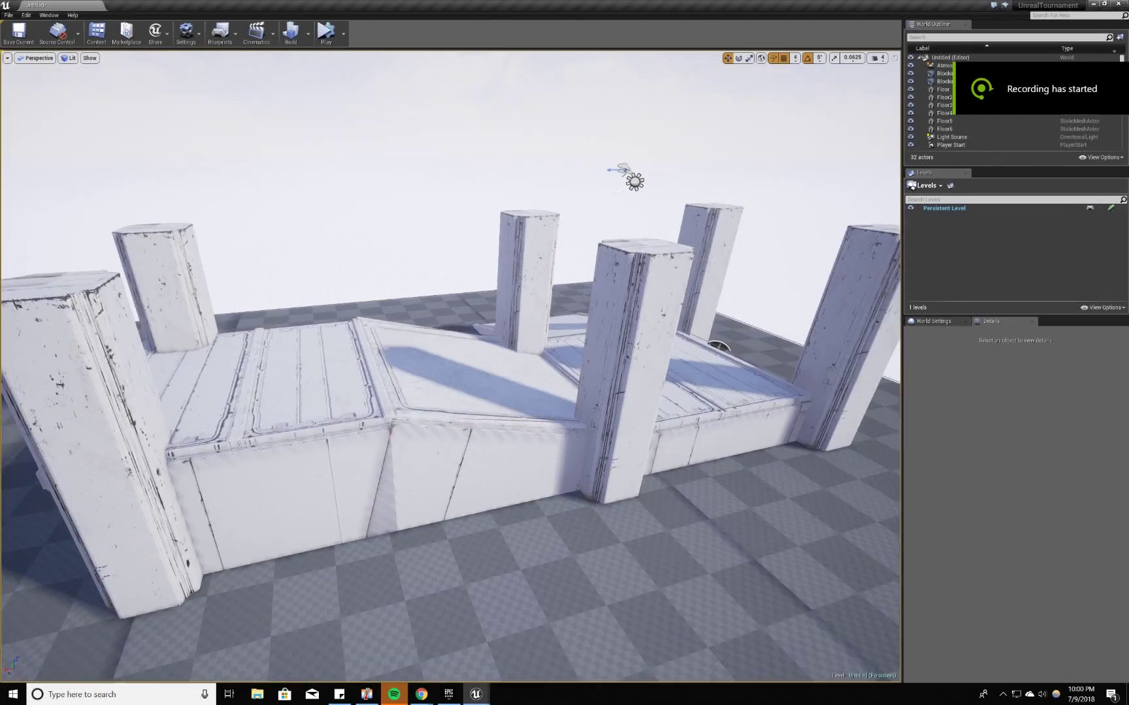
{"action": "right_click_drag", "start_coordinate": [451, 365], "coordinate": [459, 370]}
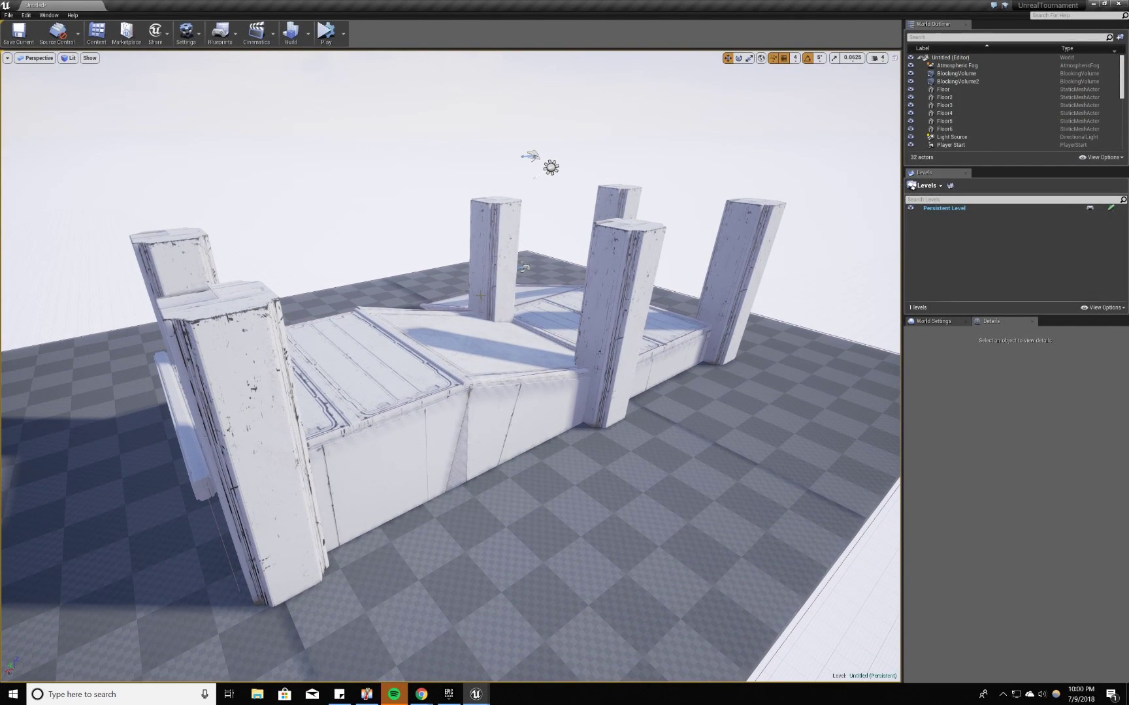
{"action": "scroll", "coordinate": [370, 437], "scroll_direction": "up", "scroll_amount": 5}
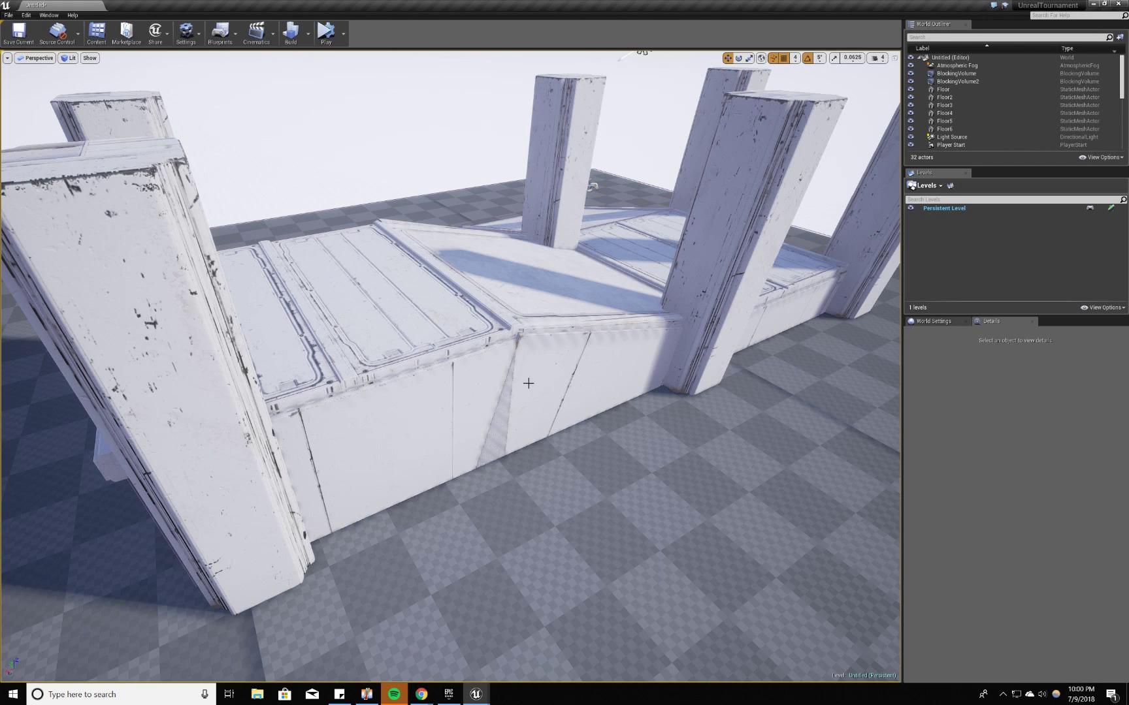
- Place a new Blocking Volume on the floor beside the upper platform's corner pillar and shift it toward the wall to Y -1096 cm
{"action": "mouse_move", "coordinate": [482, 697]}
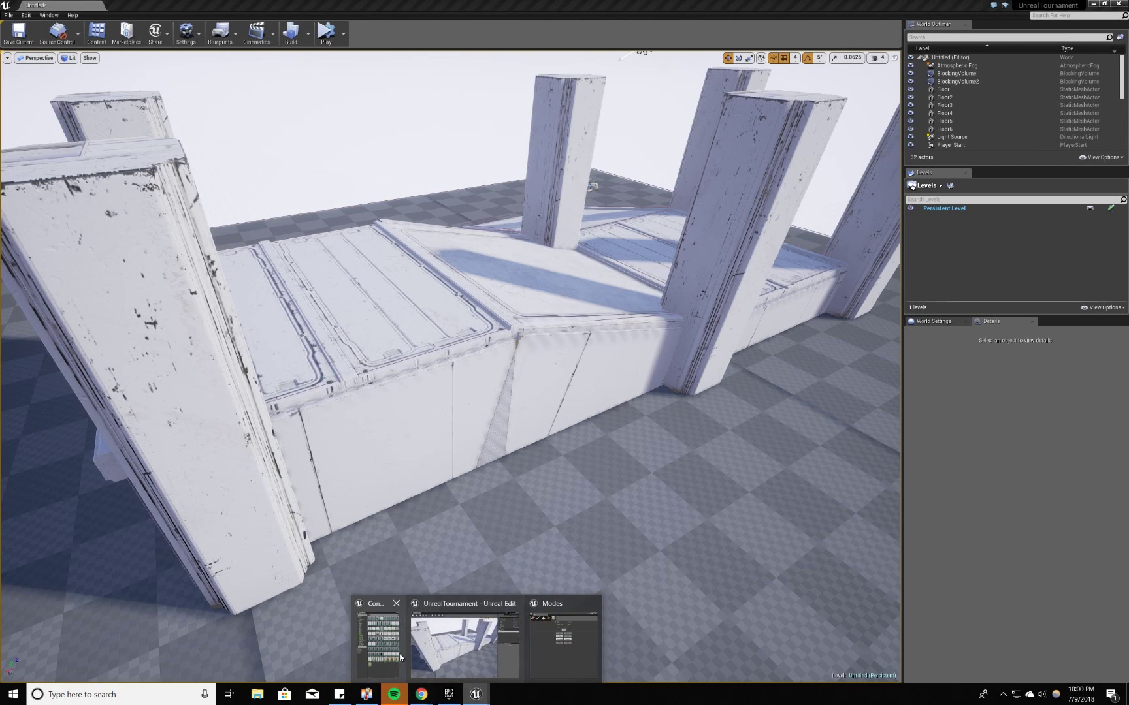
{"action": "left_click", "coordinate": [553, 644]}
{"action": "left_click", "coordinate": [538, 143]}
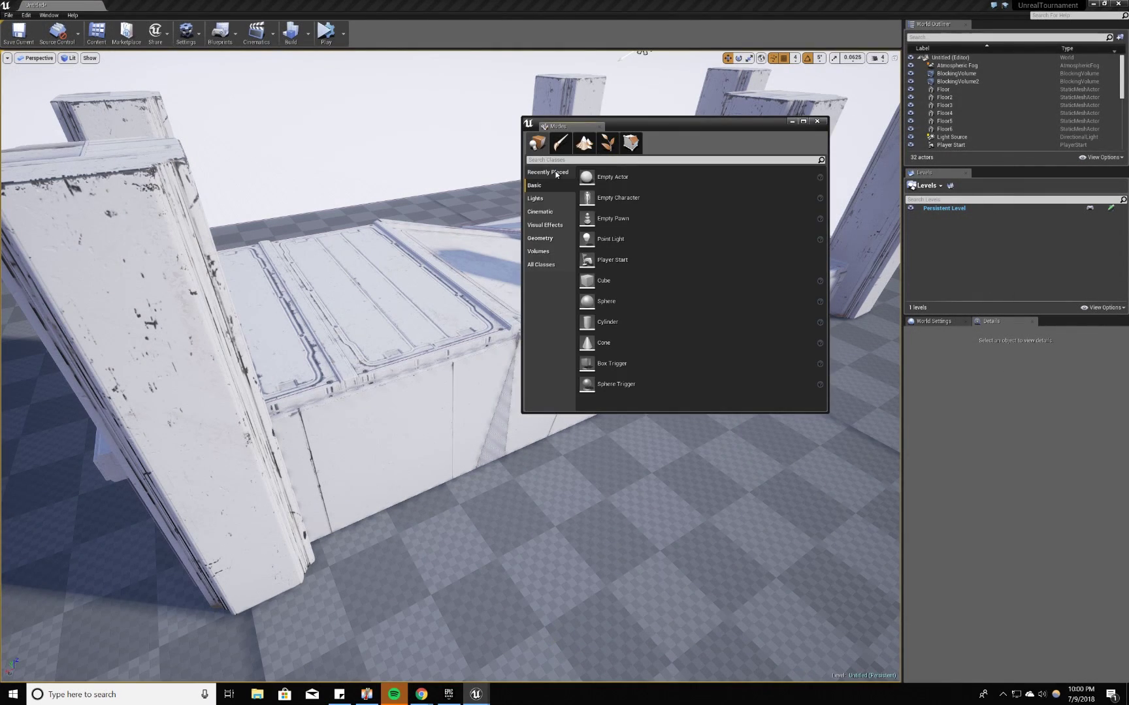
{"action": "left_click_drag", "start_coordinate": [426, 523], "coordinate": [392, 644]}
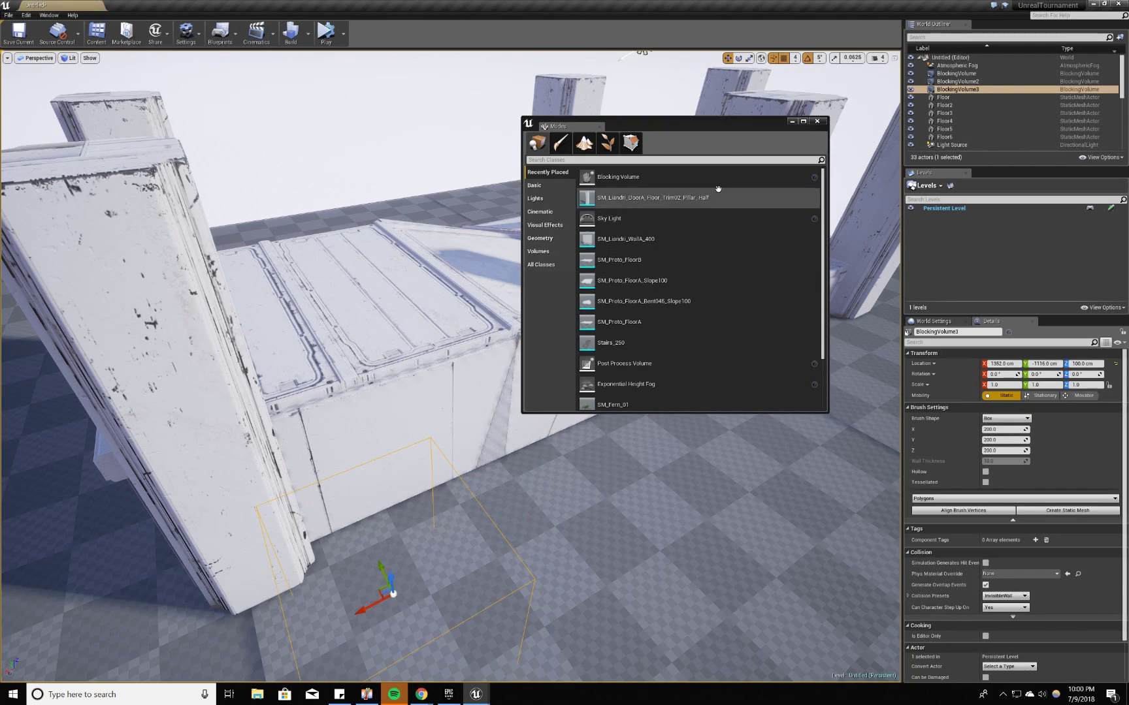
{"action": "left_click", "coordinate": [790, 121]}
{"action": "right_click_drag", "start_coordinate": [653, 326], "coordinate": [418, 359]}
{"action": "left_click_drag", "start_coordinate": [385, 410], "coordinate": [454, 351]}
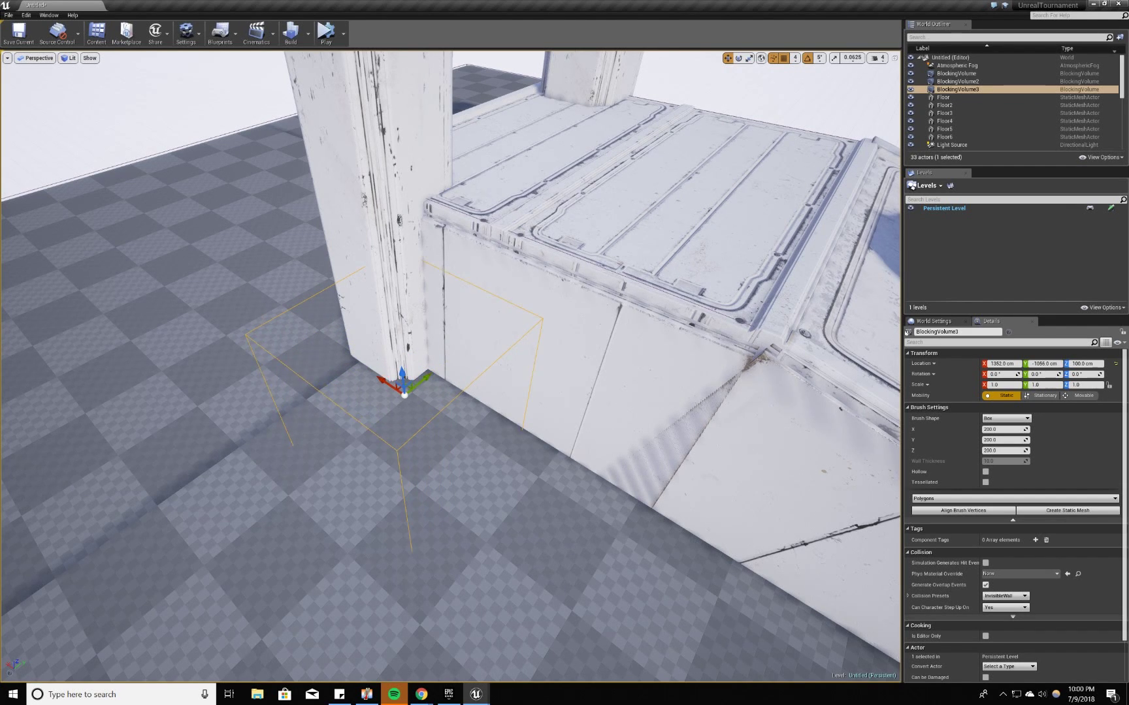
- Switch to Geometry Editing mode and move the new volume along Y to -1048 cm, against the platform's side wall
{"action": "right_click_drag", "start_coordinate": [454, 390], "coordinate": [516, 390]}
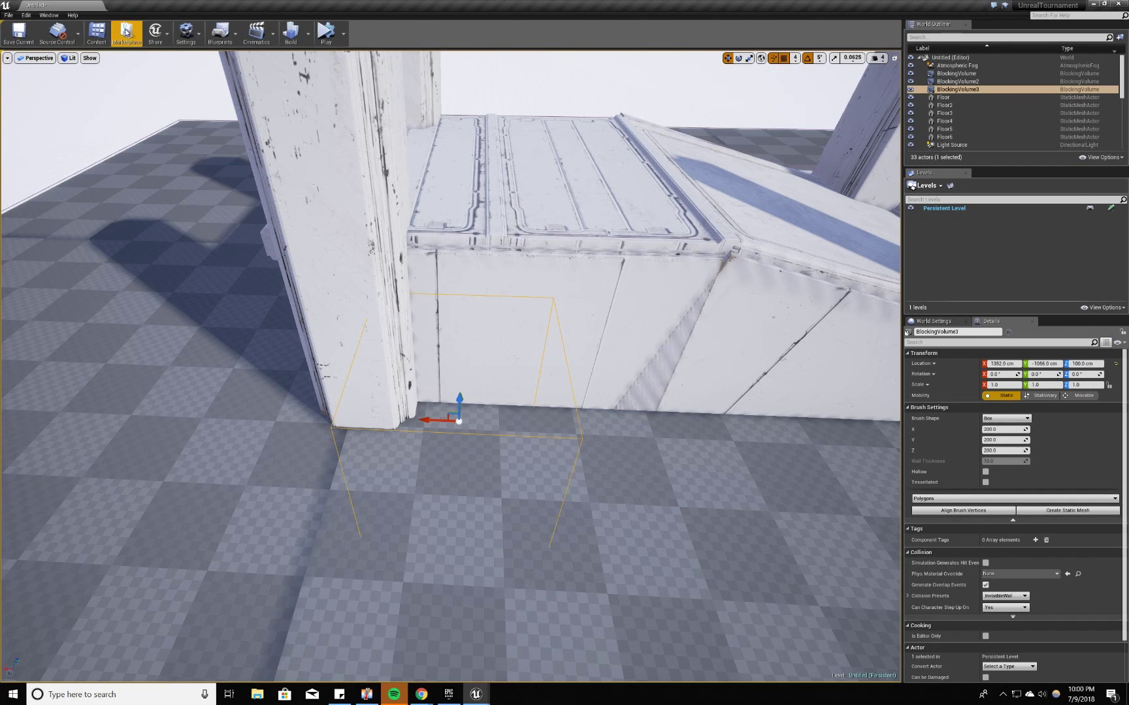
{"action": "left_click", "coordinate": [49, 15]}
{"action": "left_click", "coordinate": [72, 80]}
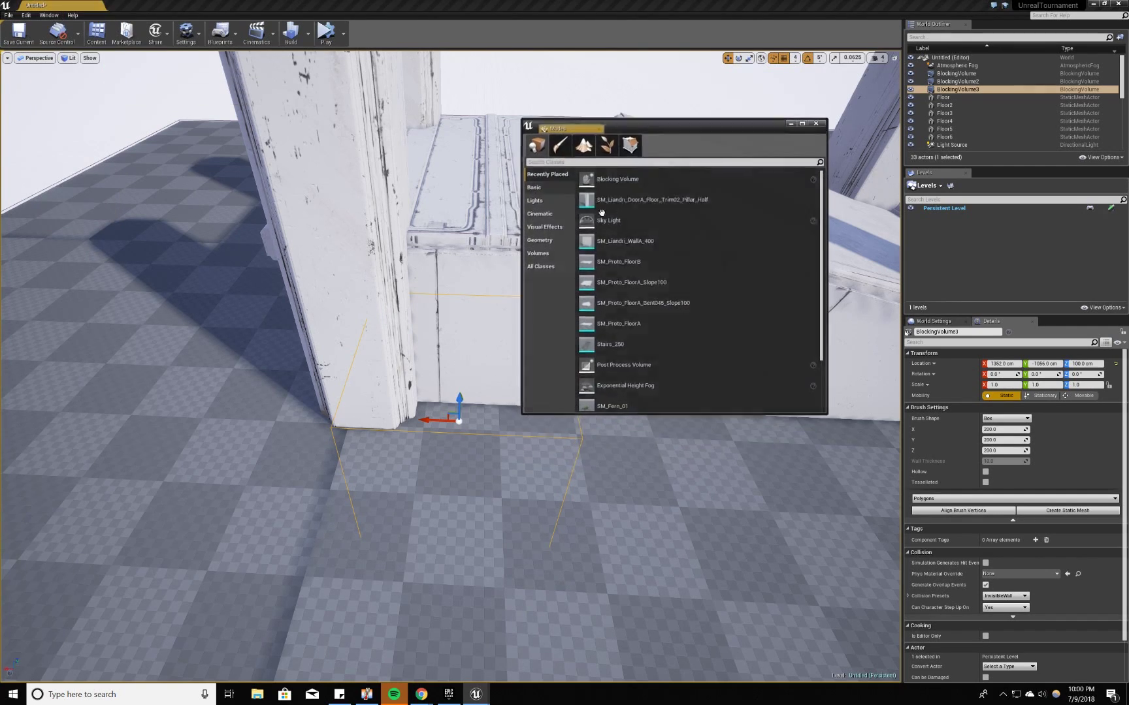
{"action": "left_click", "coordinate": [631, 142]}
{"action": "left_click_drag", "start_coordinate": [705, 124], "coordinate": [808, 112]}
{"action": "right_click_drag", "start_coordinate": [483, 294], "coordinate": [307, 281]}
{"action": "right_click_drag", "start_coordinate": [365, 428], "coordinate": [373, 432]}
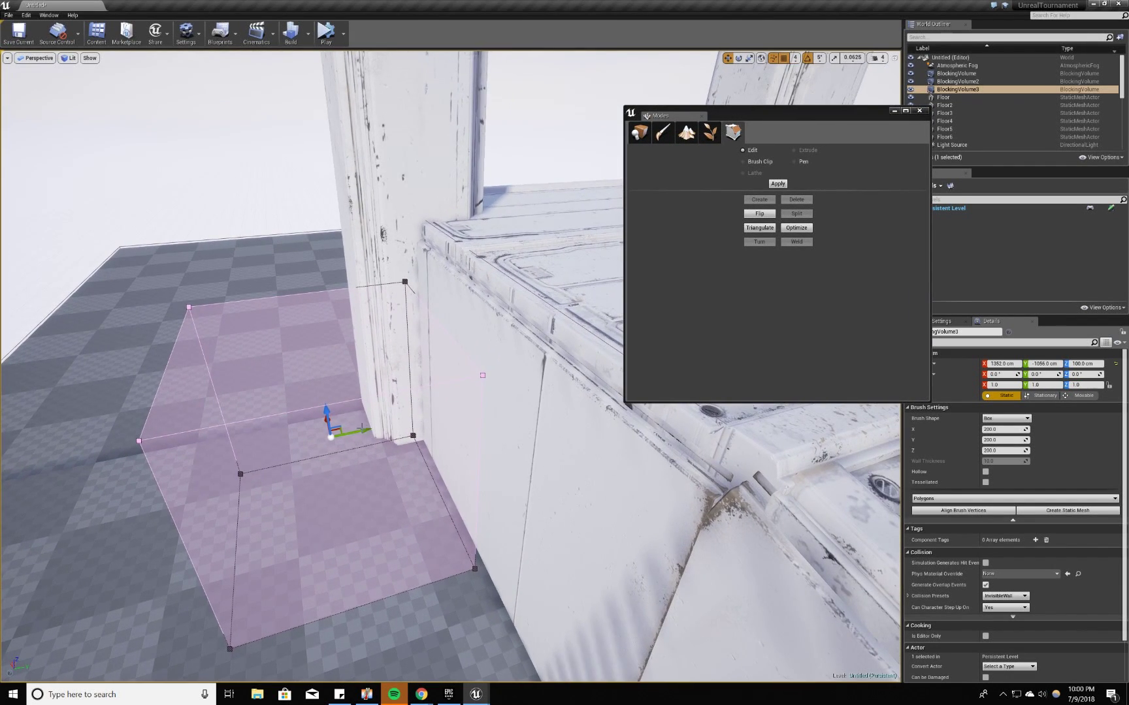
{"action": "mouse_move", "coordinate": [366, 428]}
{"action": "left_mouse_down"}
{"action": "mouse_move", "coordinate": [396, 418]}
{"action": "mouse_move", "coordinate": [374, 423]}
{"action": "left_mouse_up"}
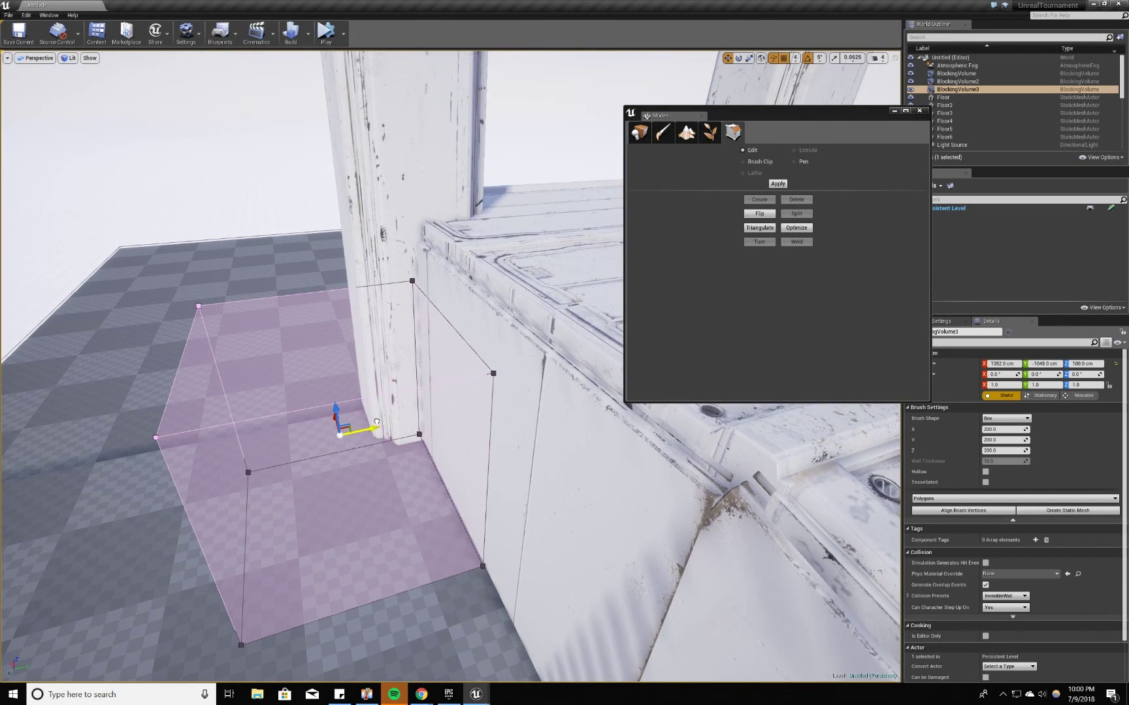
- Raise the volume's top face to the platform's height and push its outer side face inward to make the volume thin
{"action": "left_click", "coordinate": [406, 334]}
{"action": "left_click_drag", "start_coordinate": [321, 305], "coordinate": [311, 229]}
{"action": "right_click_drag", "start_coordinate": [405, 371], "coordinate": [326, 366]}
{"action": "left_click", "coordinate": [405, 388]}
{"action": "right_click_drag", "start_coordinate": [405, 389], "coordinate": [302, 418]}
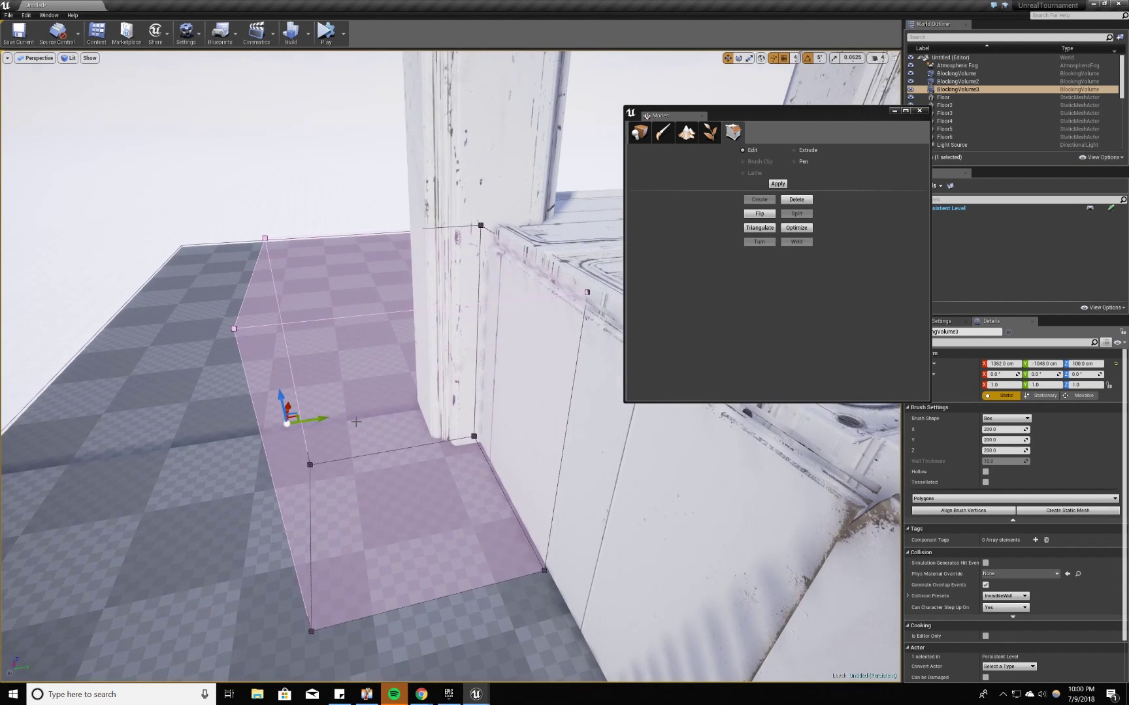
{"action": "mouse_move", "coordinate": [307, 420]}
{"action": "left_mouse_down"}
{"action": "mouse_move", "coordinate": [498, 404]}
{"action": "mouse_move", "coordinate": [482, 402]}
{"action": "left_mouse_up"}
- Try shifting the volume's end face along the platform wall, then undo the change
{"action": "right_click_drag", "start_coordinate": [482, 403], "coordinate": [476, 409]}
{"action": "mouse_move", "coordinate": [423, 439]}
{"action": "right_mouse_down"}
{"action": "mouse_move", "coordinate": [398, 445]}
{"action": "mouse_move", "coordinate": [409, 440]}
{"action": "mouse_move", "coordinate": [390, 430]}
{"action": "mouse_move", "coordinate": [442, 444]}
{"action": "right_mouse_up"}
{"action": "left_click", "coordinate": [409, 440]}
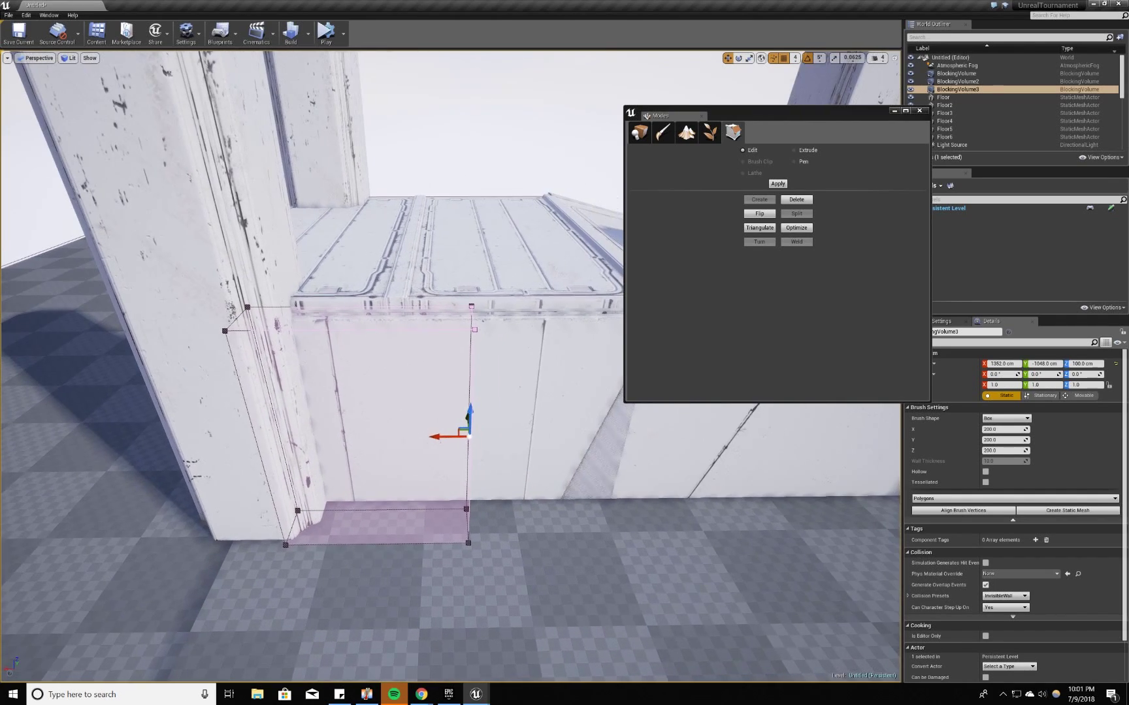
{"action": "left_click_drag", "start_coordinate": [395, 434], "coordinate": [456, 426]}
{"action": "right_click_drag", "start_coordinate": [456, 426], "coordinate": [433, 479]}
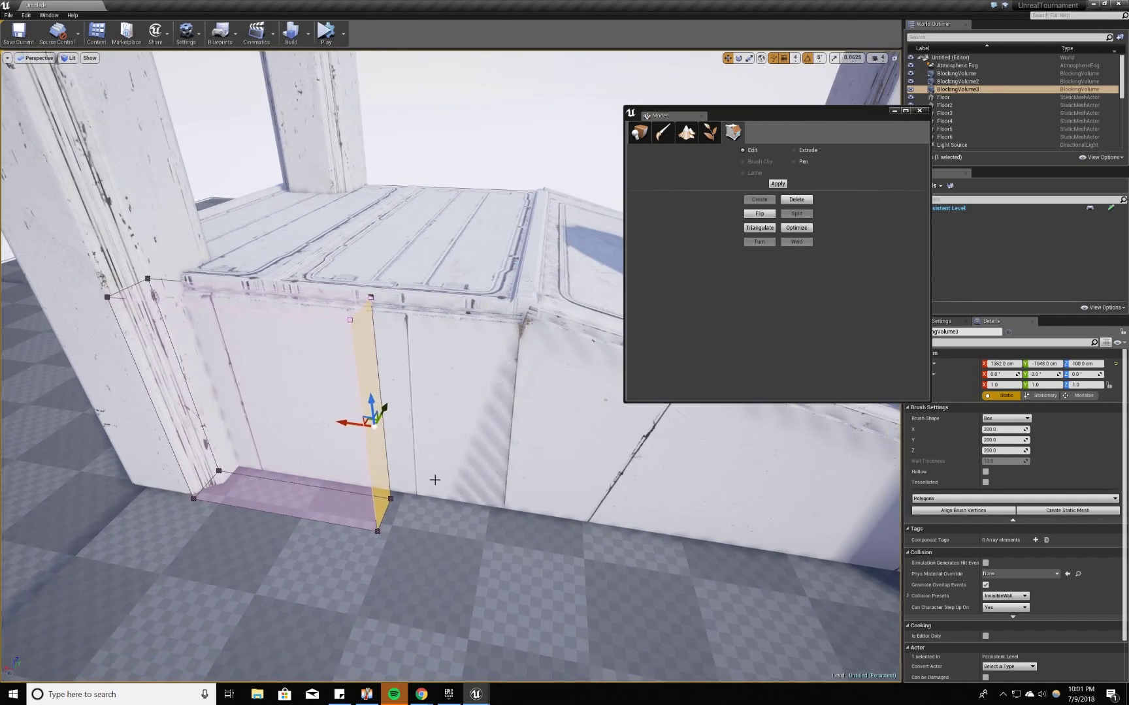
{"action": "left_click", "coordinate": [332, 318]}
{"action": "key", "text": "ctrl+z"}
- Move the whole volume along the wall to X 1208 cm and closer to it at Y -1008 cm
{"action": "right_click_drag", "start_coordinate": [332, 318], "coordinate": [281, 346]}
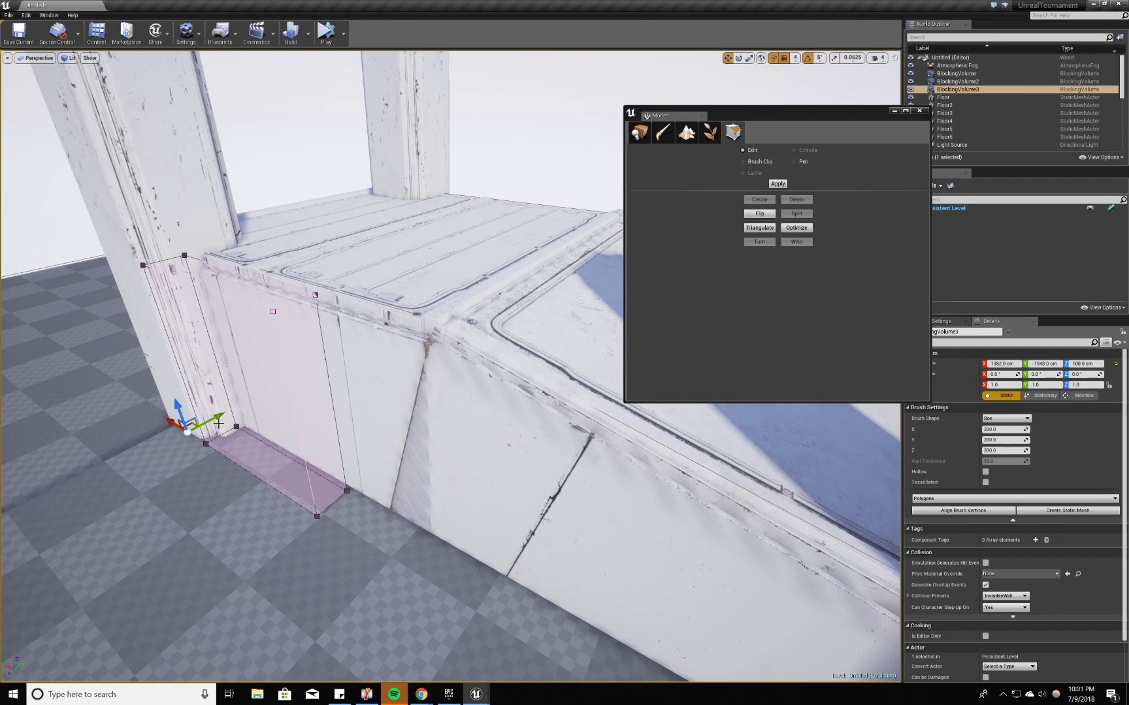
{"action": "left_click_drag", "start_coordinate": [216, 405], "coordinate": [251, 406]}
{"action": "right_click_drag", "start_coordinate": [250, 405], "coordinate": [195, 382]}
{"action": "right_click_drag", "start_coordinate": [194, 486], "coordinate": [199, 495]}
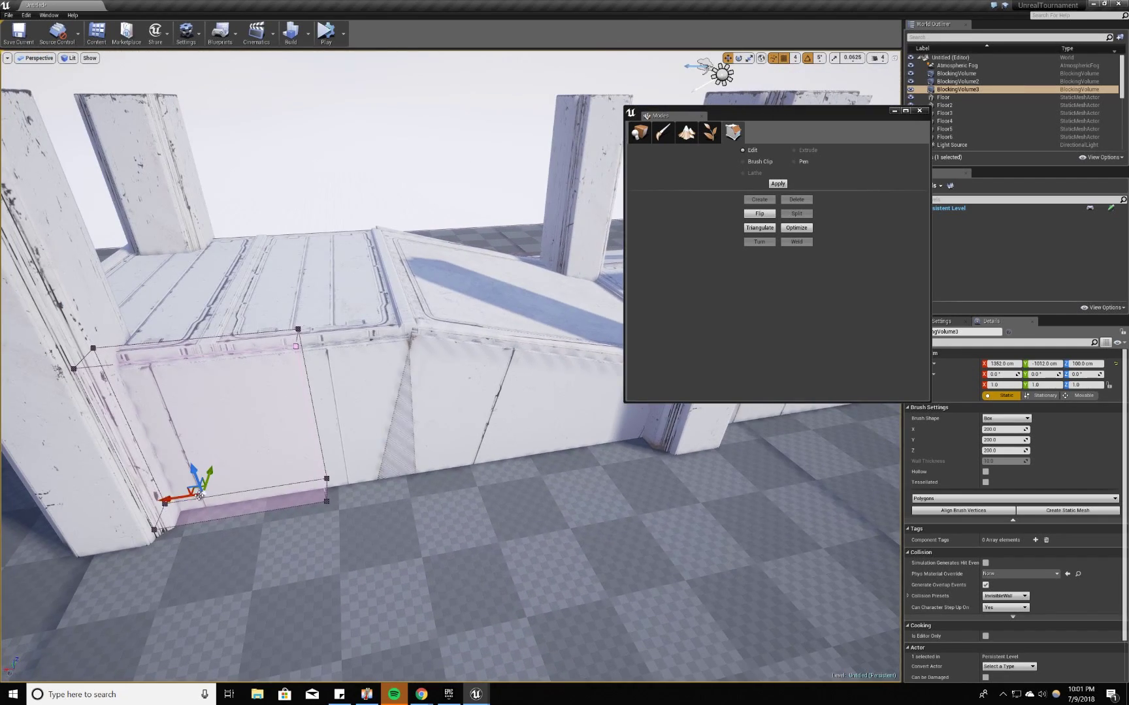
{"action": "left_click_drag", "start_coordinate": [168, 498], "coordinate": [303, 477]}
{"action": "mouse_move", "coordinate": [303, 478]}
{"action": "right_mouse_down"}
{"action": "mouse_move", "coordinate": [288, 474]}
{"action": "mouse_move", "coordinate": [352, 473]}
{"action": "mouse_move", "coordinate": [300, 463]}
{"action": "mouse_move", "coordinate": [280, 488]}
{"action": "right_mouse_up"}
{"action": "left_click_drag", "start_coordinate": [444, 530], "coordinate": [437, 530]}
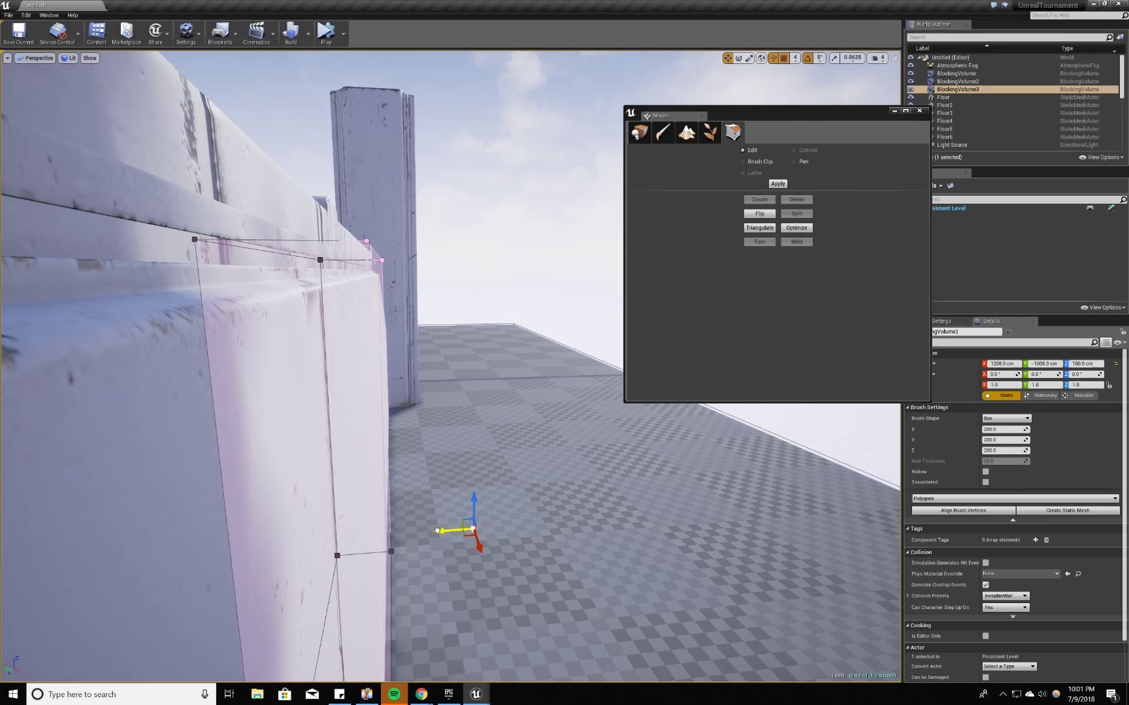
- Extrude the volume's end face facing the platform's corner pillar until it reaches that pillar
{"action": "left_click", "coordinate": [274, 470]}
{"action": "right_click_drag", "start_coordinate": [274, 470], "coordinate": [196, 477]}
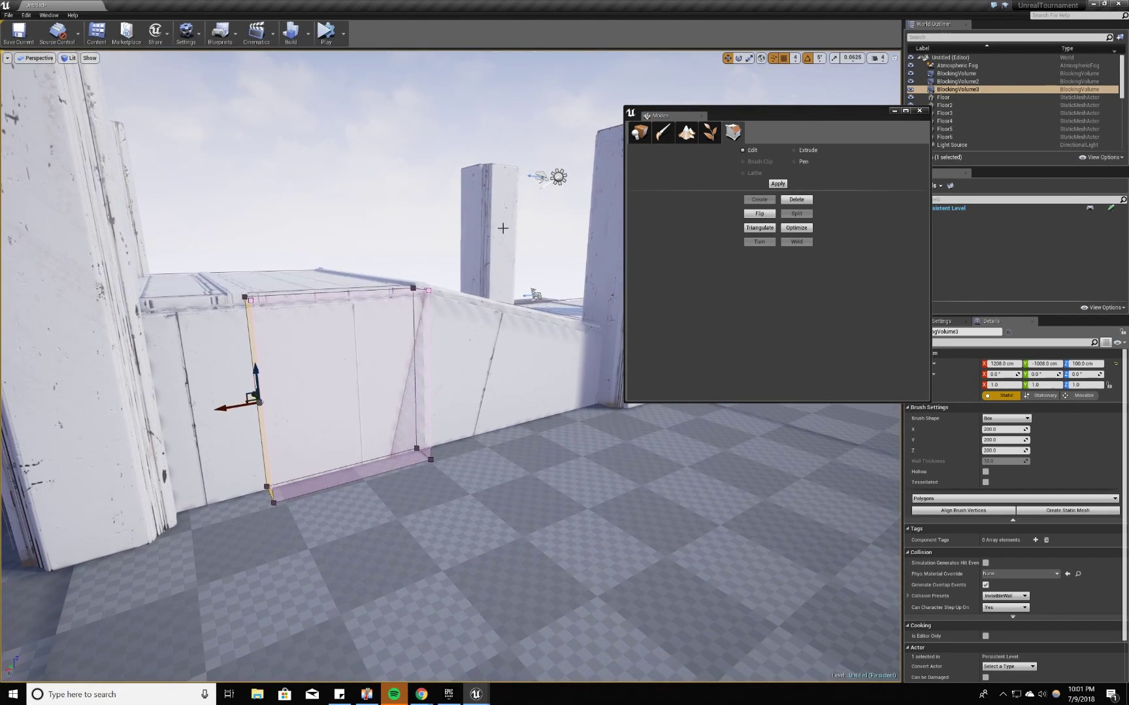
{"action": "left_click", "coordinate": [793, 151]}
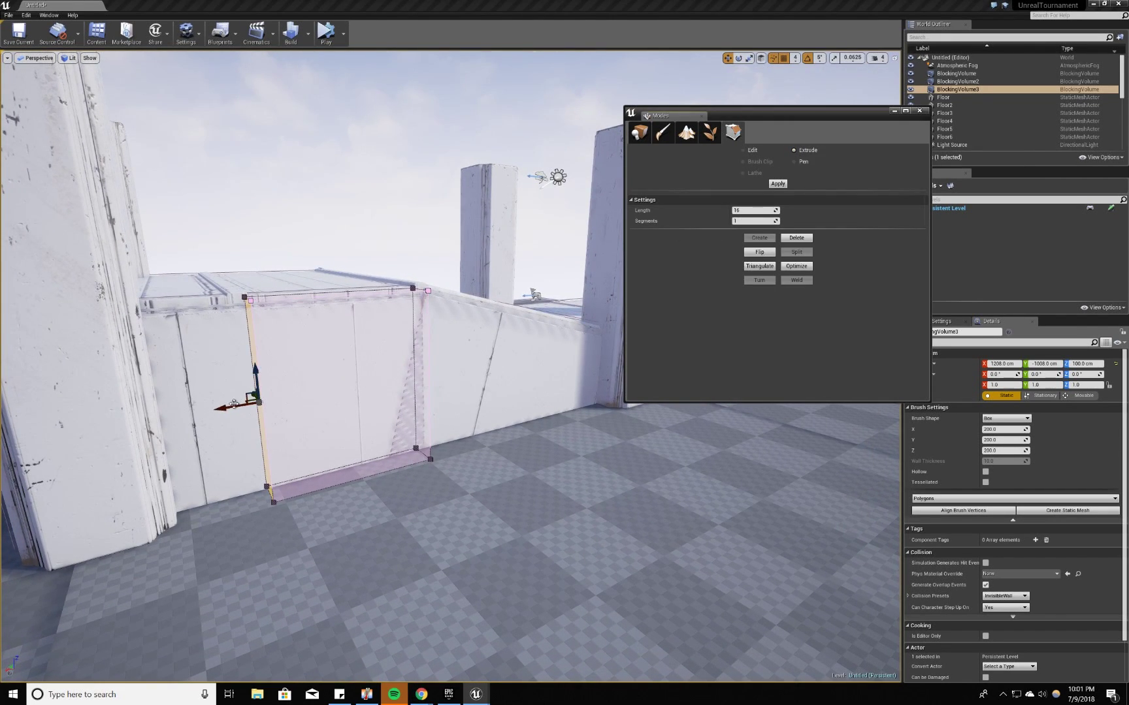
{"action": "left_click_drag", "start_coordinate": [233, 403], "coordinate": [108, 396]}
{"action": "key", "text": "d"}
- Extrude the opposite end face in two sections along the ramp's side up to the pillar at the ramp's foot
{"action": "mouse_move", "coordinate": [107, 397]}
{"action": "right_mouse_down"}
{"action": "mouse_move", "coordinate": [39, 396]}
{"action": "mouse_move", "coordinate": [91, 418]}
{"action": "mouse_move", "coordinate": [170, 327]}
{"action": "mouse_move", "coordinate": [244, 133]}
{"action": "mouse_move", "coordinate": [422, 254]}
{"action": "right_mouse_up"}
{"action": "key", "text": "w"}
{"action": "left_click", "coordinate": [422, 254]}
{"action": "left_click", "coordinate": [413, 221]}
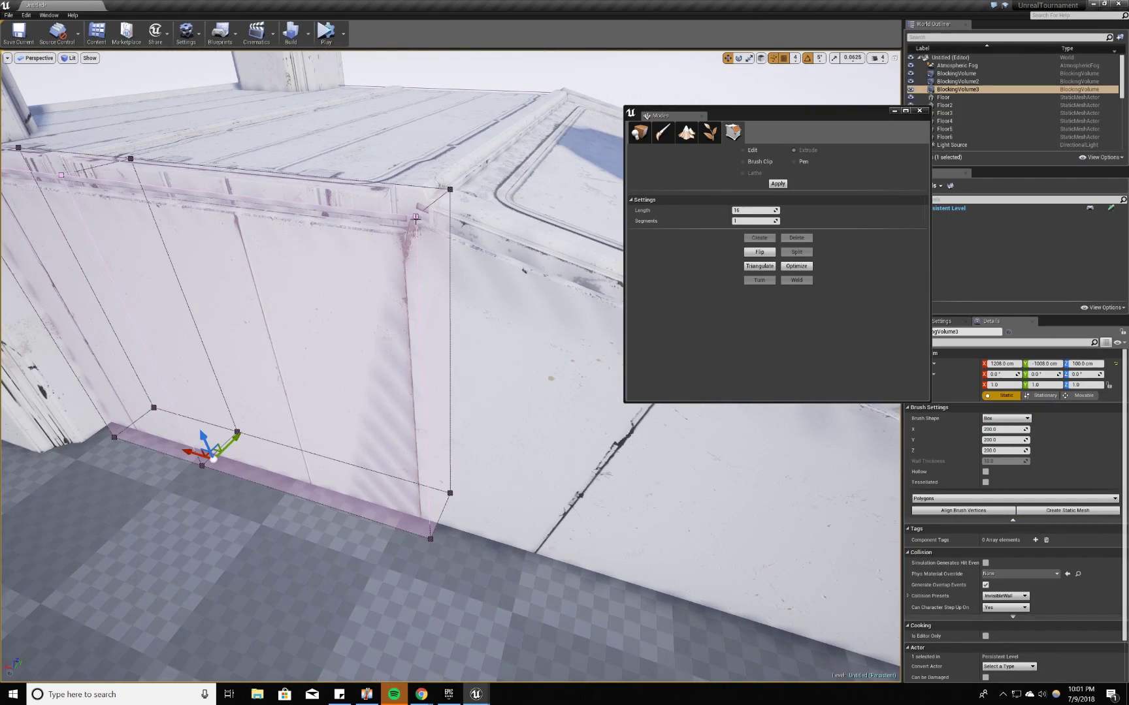
{"action": "left_click", "coordinate": [428, 218]}
{"action": "right_click_drag", "start_coordinate": [428, 218], "coordinate": [568, 171]}
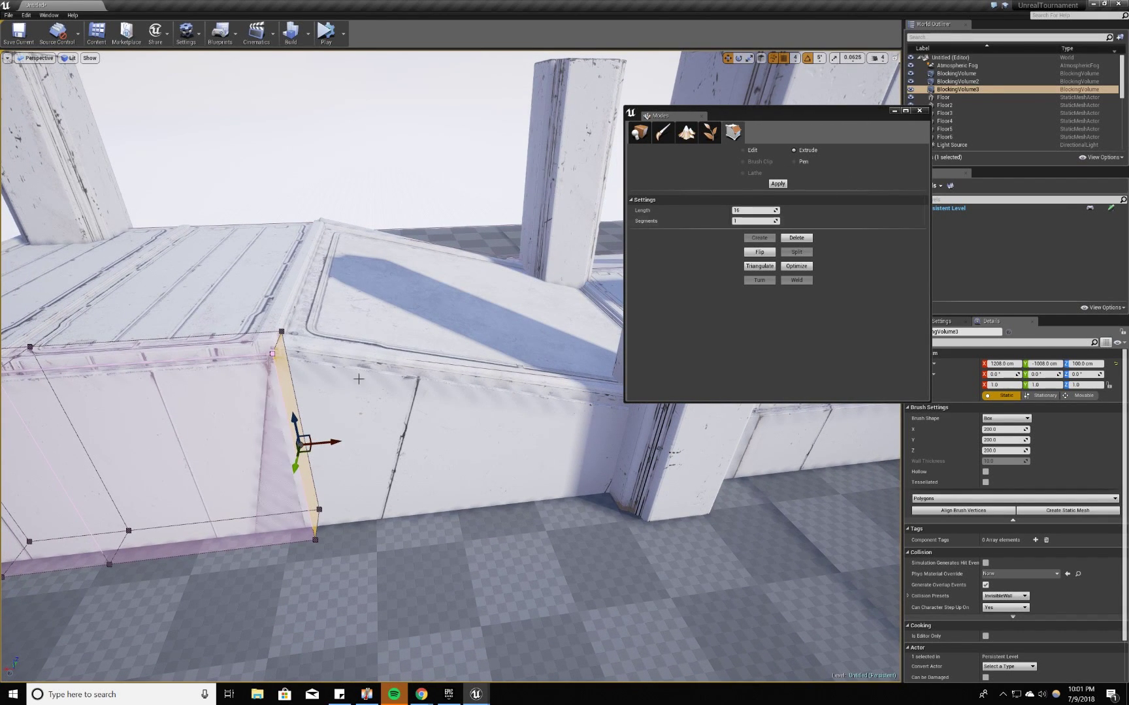
{"action": "left_click_drag", "start_coordinate": [343, 442], "coordinate": [457, 429]}
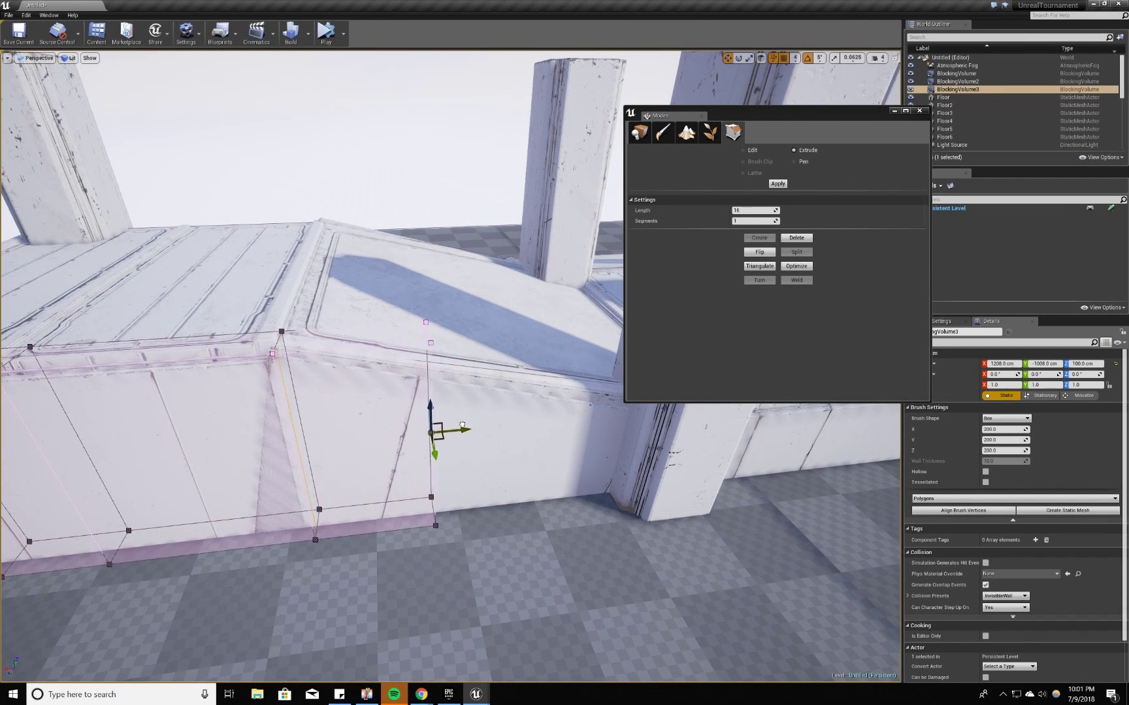
{"action": "left_click_drag", "start_coordinate": [473, 423], "coordinate": [619, 410]}
{"action": "right_click_drag", "start_coordinate": [620, 410], "coordinate": [501, 410]}
{"action": "key", "text": "d"}
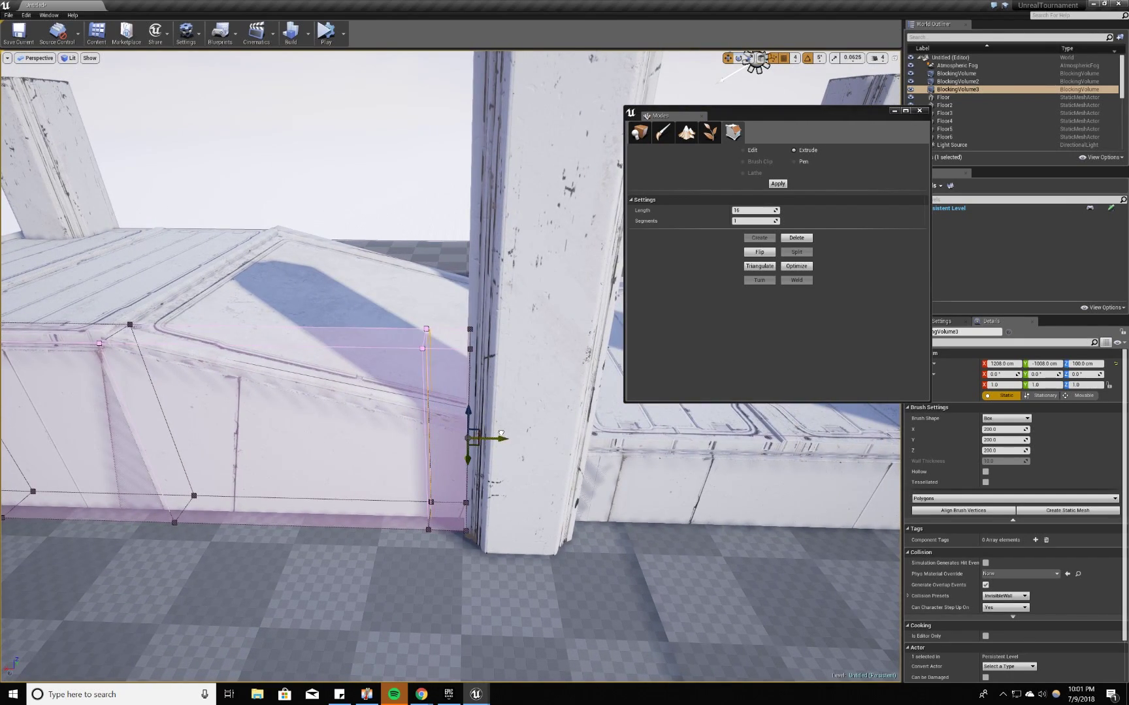
- Switch back to vertex editing and move the two outer vertices beside the corner pillar outward to the pillar's front face
{"action": "right_click_drag", "start_coordinate": [458, 447], "coordinate": [438, 447]}
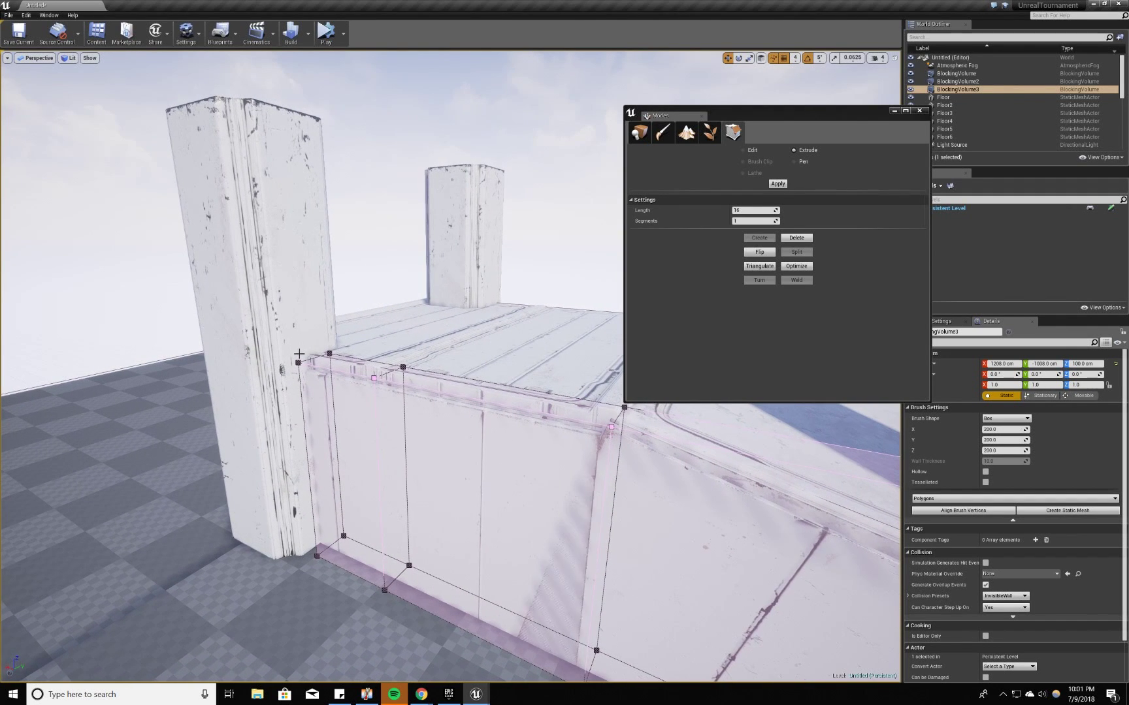
{"action": "left_click", "coordinate": [298, 362]}
{"action": "left_click", "coordinate": [317, 556], "text": "ctrl"}
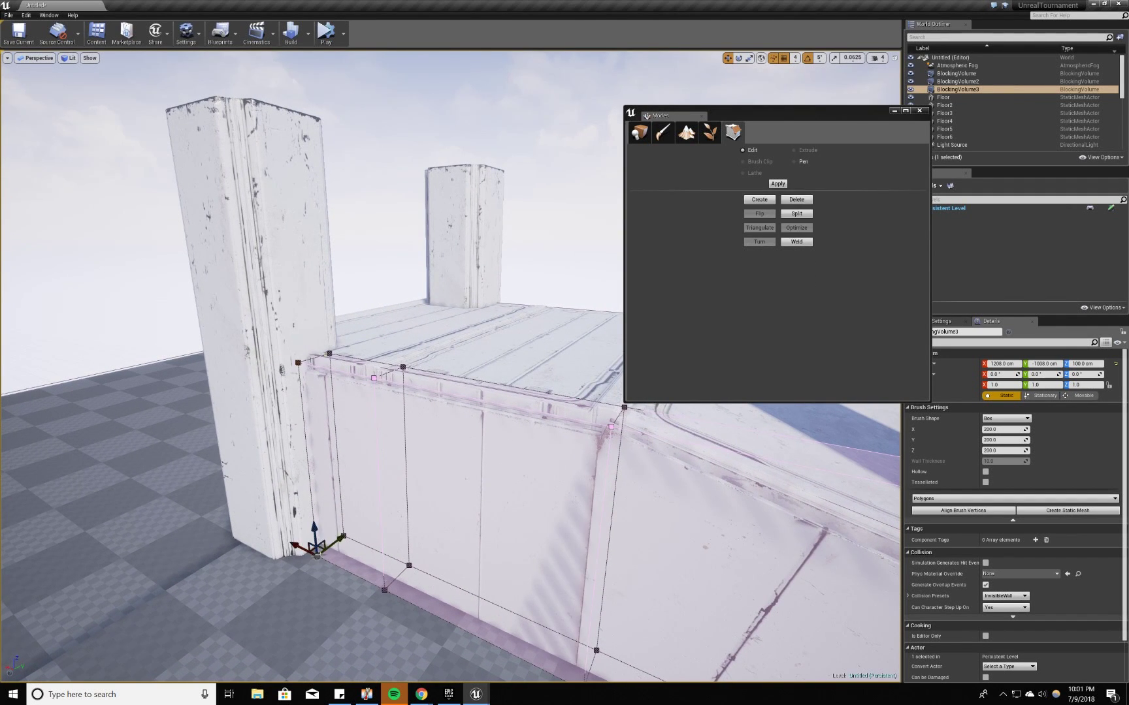
{"action": "mouse_move", "coordinate": [352, 550]}
{"action": "right_mouse_down"}
{"action": "mouse_move", "coordinate": [327, 546]}
{"action": "mouse_move", "coordinate": [340, 538]}
{"action": "mouse_move", "coordinate": [275, 547]}
{"action": "right_mouse_up"}
{"action": "left_click_drag", "start_coordinate": [383, 536], "coordinate": [356, 543]}
- Move the two outer vertices beside the pillar at the ramp's foot outward to that pillar's front face
{"action": "right_click_drag", "start_coordinate": [354, 432], "coordinate": [653, 432]}
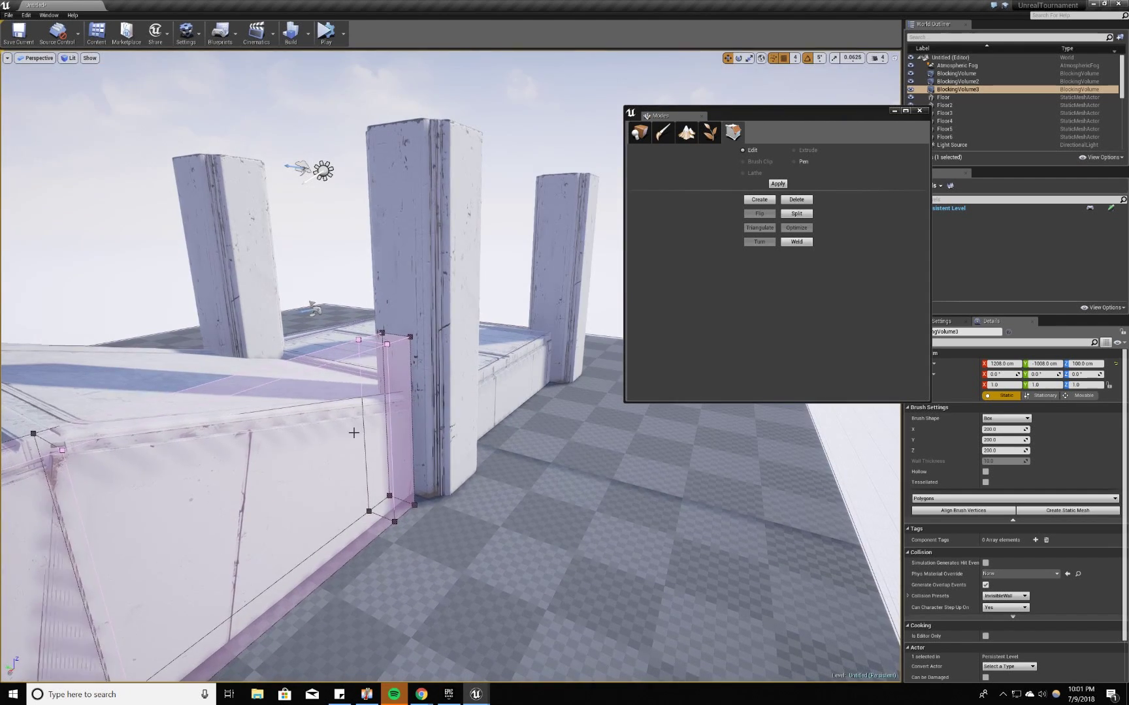
{"action": "left_click", "coordinate": [410, 336]}
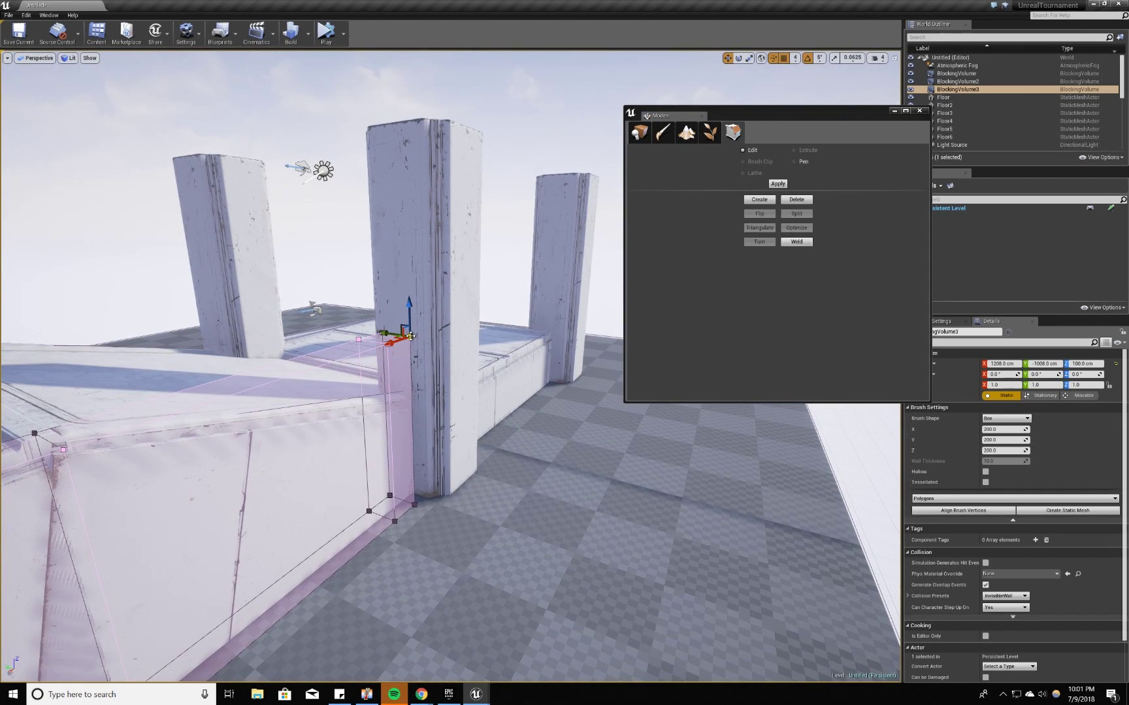
{"action": "left_click", "coordinate": [414, 505]}
{"action": "mouse_move", "coordinate": [395, 496]}
{"action": "right_mouse_down"}
{"action": "mouse_move", "coordinate": [413, 496]}
{"action": "mouse_move", "coordinate": [313, 499]}
{"action": "right_mouse_up"}
{"action": "key", "text": "w"}
{"action": "key", "text": "s"}
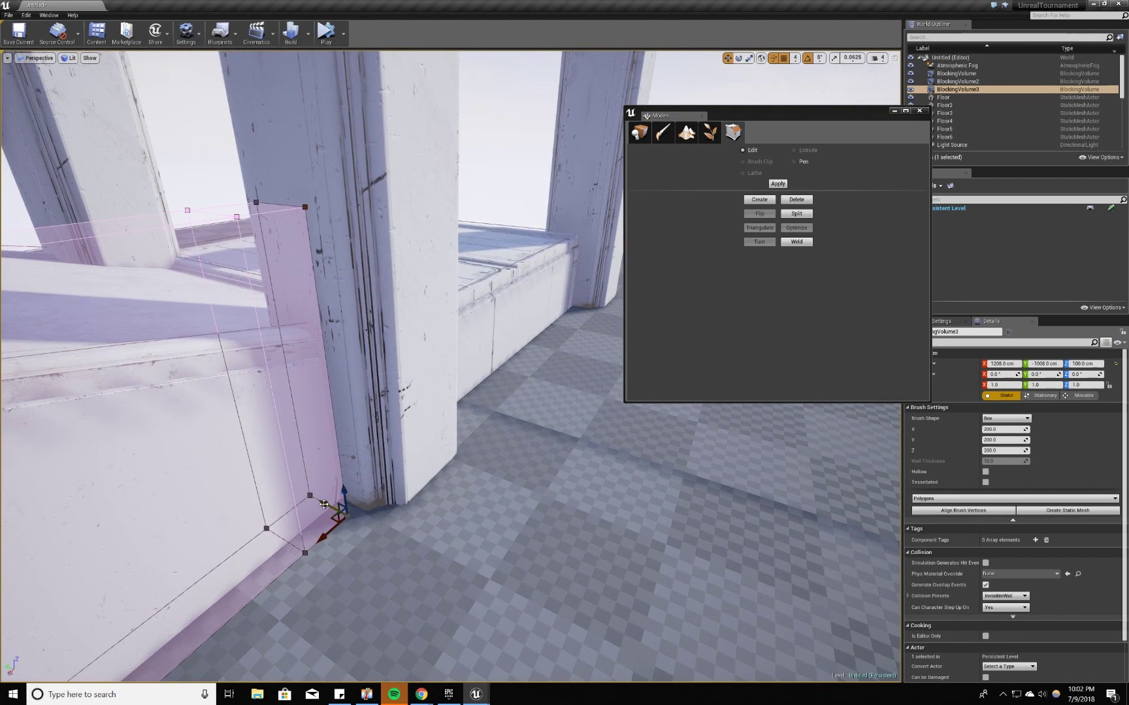
{"action": "left_click_drag", "start_coordinate": [324, 504], "coordinate": [356, 521]}
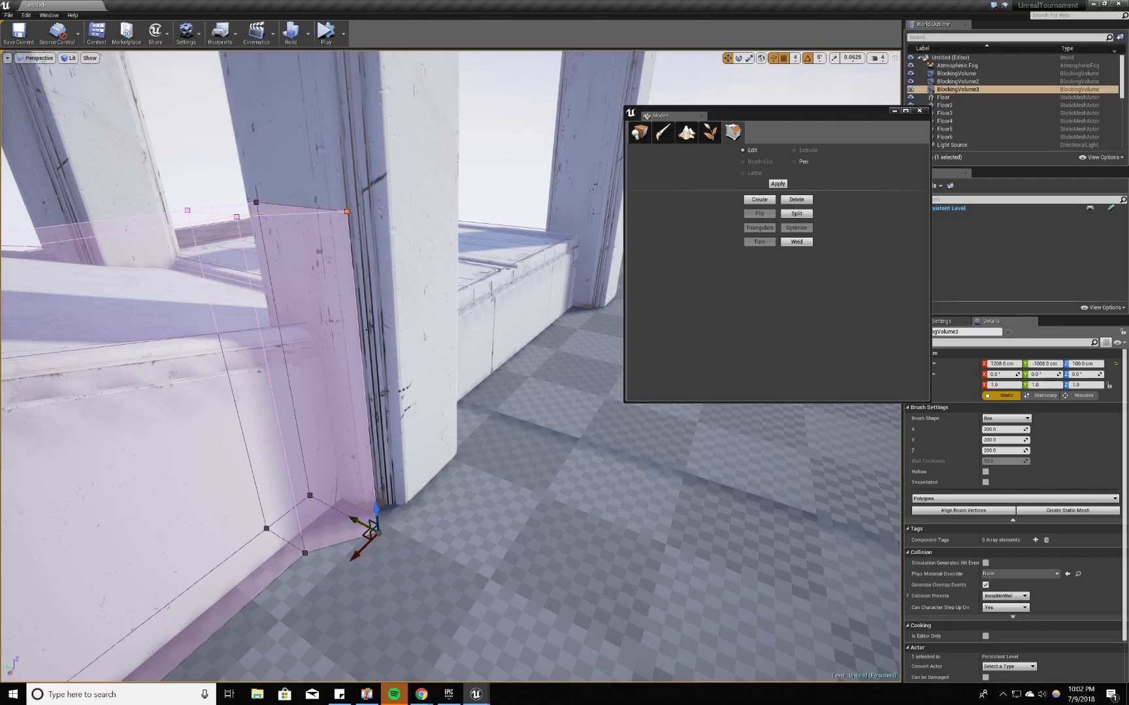
- Extrude the end face at the corner pillar across the full width of the pillar
{"action": "key", "text": "s"}
{"action": "mouse_move", "coordinate": [356, 451]}
{"action": "right_mouse_down"}
{"action": "mouse_move", "coordinate": [336, 451]}
{"action": "mouse_move", "coordinate": [444, 450]}
{"action": "mouse_move", "coordinate": [450, 434]}
{"action": "right_mouse_up"}
{"action": "key", "text": "a"}
{"action": "key", "text": "w"}
{"action": "key", "text": "s"}
{"action": "key", "text": "w"}
{"action": "key", "text": "s"}
{"action": "left_click", "coordinate": [150, 392]}
{"action": "key", "text": "s"}
{"action": "right_click_drag", "start_coordinate": [150, 392], "coordinate": [78, 392]}
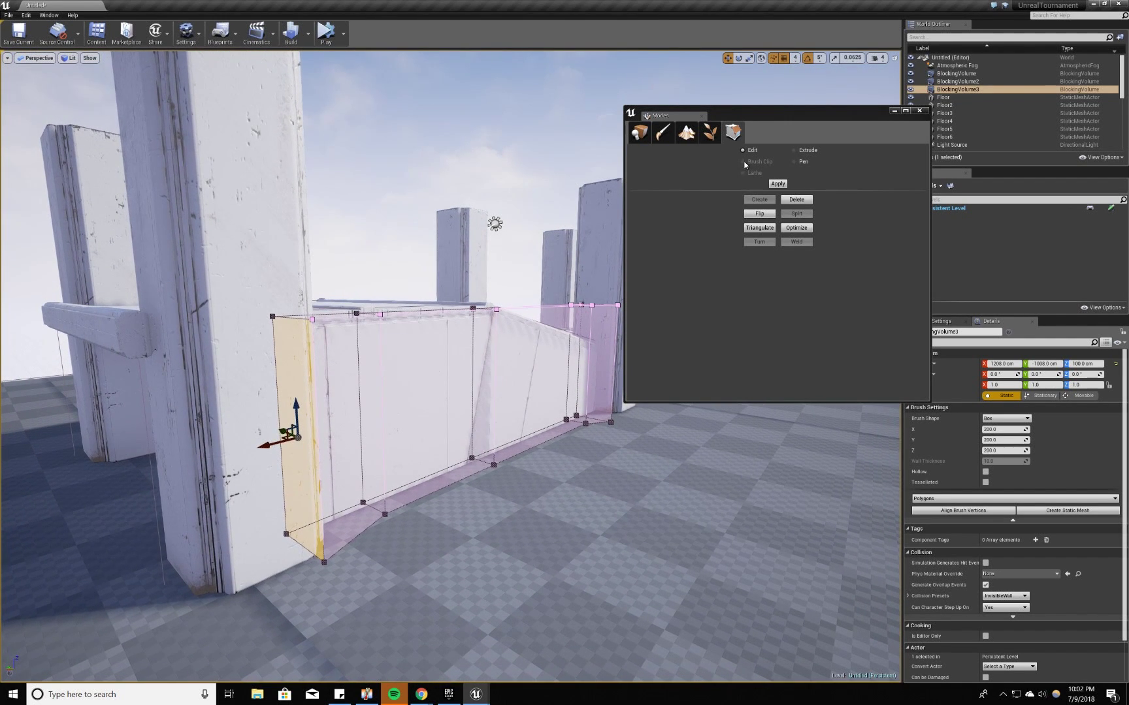
{"action": "left_click", "coordinate": [809, 151]}
{"action": "left_click_drag", "start_coordinate": [265, 446], "coordinate": [116, 451]}
- Extrude the end face at the ramp-foot pillar across the full width of that pillar
{"action": "key", "text": "w"}
{"action": "mouse_move", "coordinate": [365, 433]}
{"action": "right_mouse_down"}
{"action": "mouse_move", "coordinate": [444, 433]}
{"action": "mouse_move", "coordinate": [438, 405]}
{"action": "right_mouse_up"}
{"action": "left_click", "coordinate": [412, 453]}
{"action": "key", "text": "s"}
{"action": "key", "text": "a"}
{"action": "right_click_drag", "start_coordinate": [416, 453], "coordinate": [497, 445]}
{"action": "left_click_drag", "start_coordinate": [403, 445], "coordinate": [495, 446]}
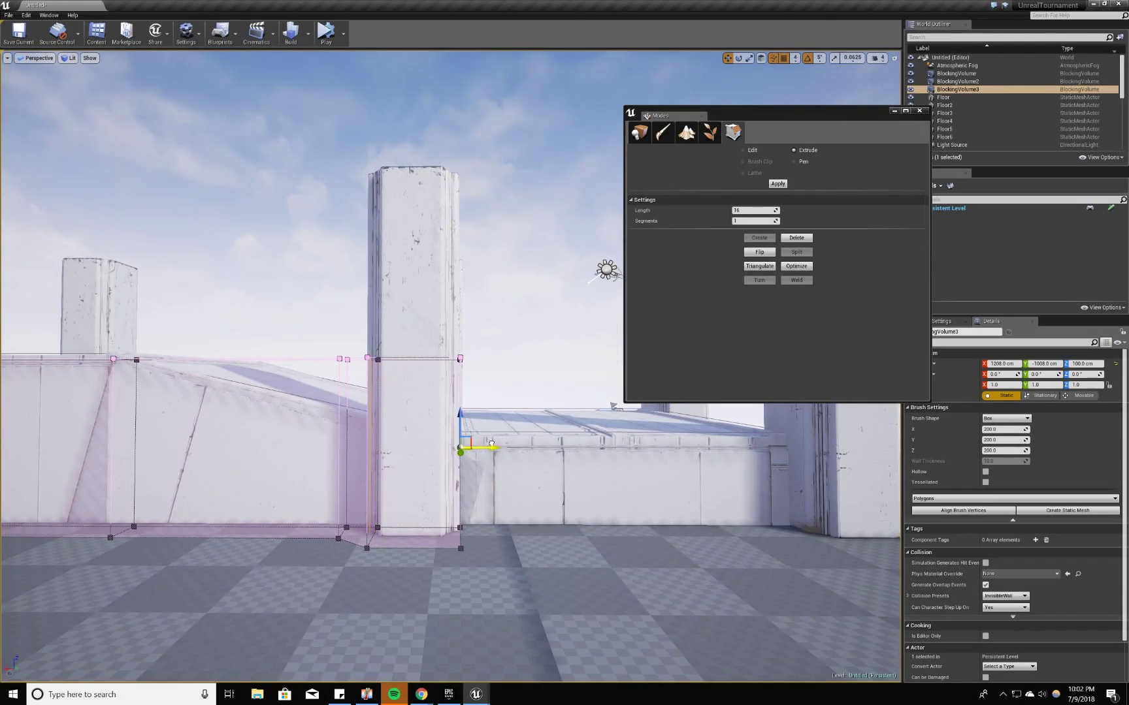
- Extrude the top face of the section around the ramp-foot pillar upward along Z to the pillar's top
{"action": "mouse_move", "coordinate": [494, 446]}
{"action": "right_mouse_down"}
{"action": "mouse_move", "coordinate": [450, 418]}
{"action": "mouse_move", "coordinate": [459, 399]}
{"action": "mouse_move", "coordinate": [367, 390]}
{"action": "right_mouse_up"}
{"action": "key", "text": "w"}
{"action": "key", "text": "s"}
{"action": "key", "text": "d"}
{"action": "left_click", "coordinate": [450, 408]}
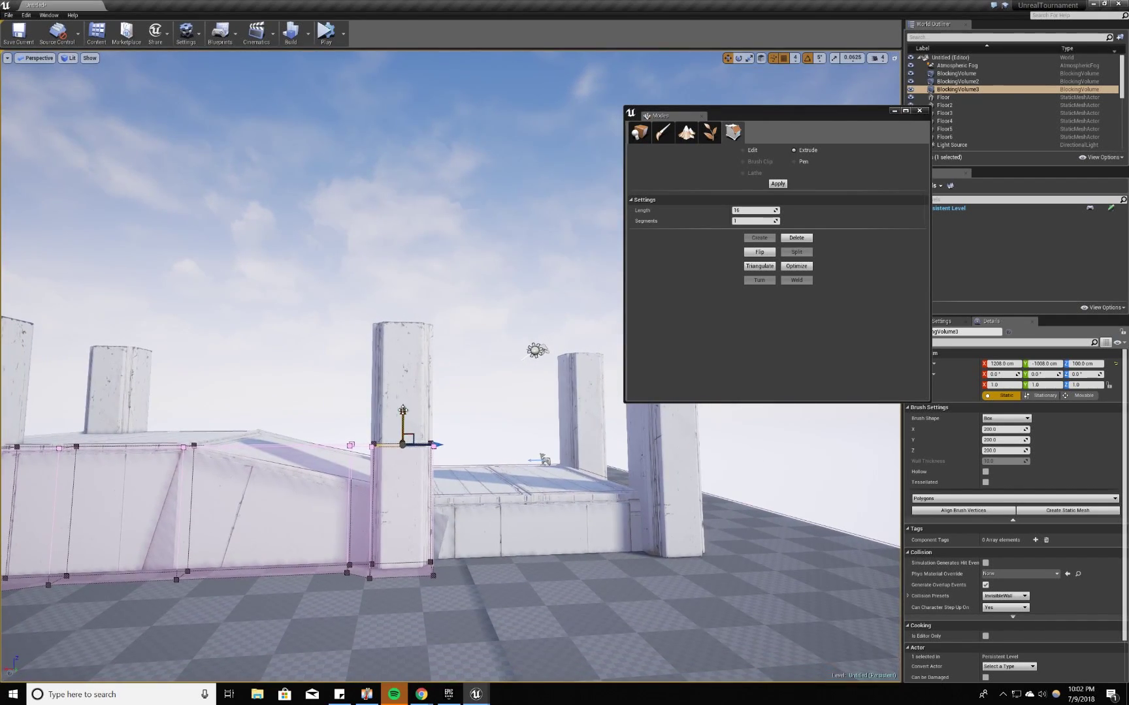
{"action": "left_click_drag", "start_coordinate": [402, 412], "coordinate": [403, 289]}
- Try raising the top face of the corner pillar's section without extruding it, then undo the move
{"action": "mouse_move", "coordinate": [403, 289]}
{"action": "right_mouse_down"}
{"action": "mouse_move", "coordinate": [274, 291]}
{"action": "mouse_move", "coordinate": [268, 333]}
{"action": "right_mouse_up"}
{"action": "key", "text": "w"}
{"action": "left_click", "coordinate": [354, 569]}
{"action": "left_click", "coordinate": [405, 532]}
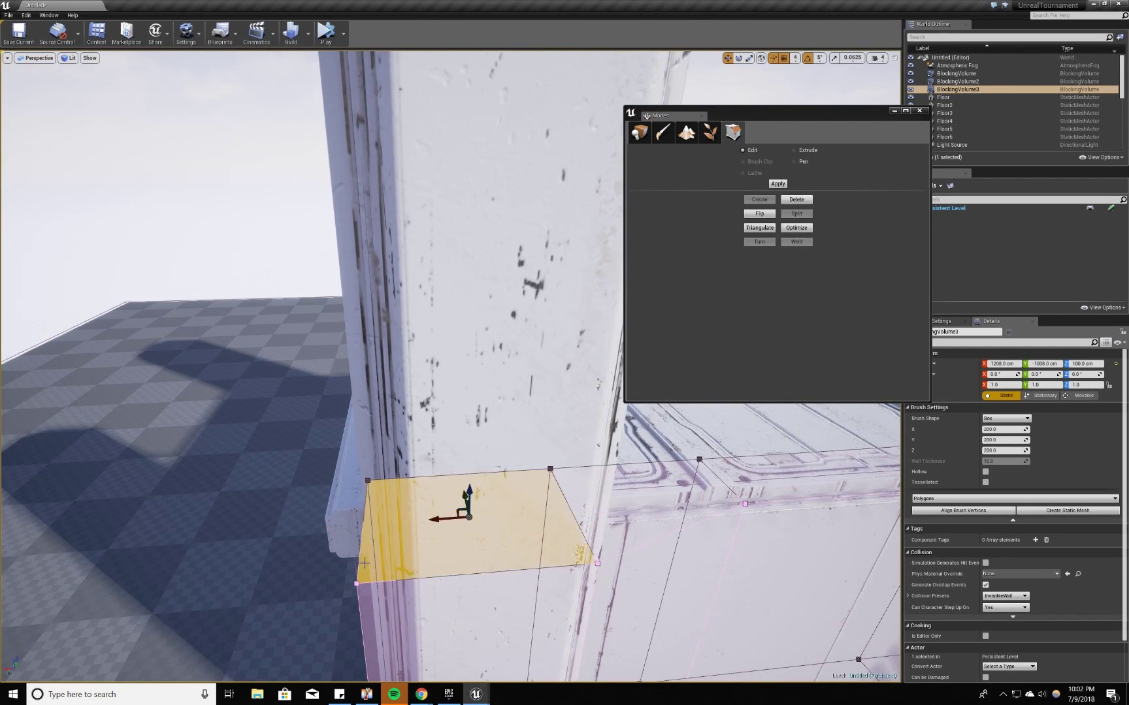
{"action": "key", "text": "s"}
{"action": "mouse_move", "coordinate": [405, 532]}
{"action": "right_mouse_down"}
{"action": "mouse_move", "coordinate": [392, 470]}
{"action": "mouse_move", "coordinate": [328, 499]}
{"action": "right_mouse_up"}
{"action": "left_click_drag", "start_coordinate": [328, 499], "coordinate": [328, 395]}
{"action": "key", "text": "ctrl+z"}
- Switch geometry editing to Extrude and extrude the top face of the corner pillar's section up to the pillar's top
{"action": "left_click", "coordinate": [808, 151]}
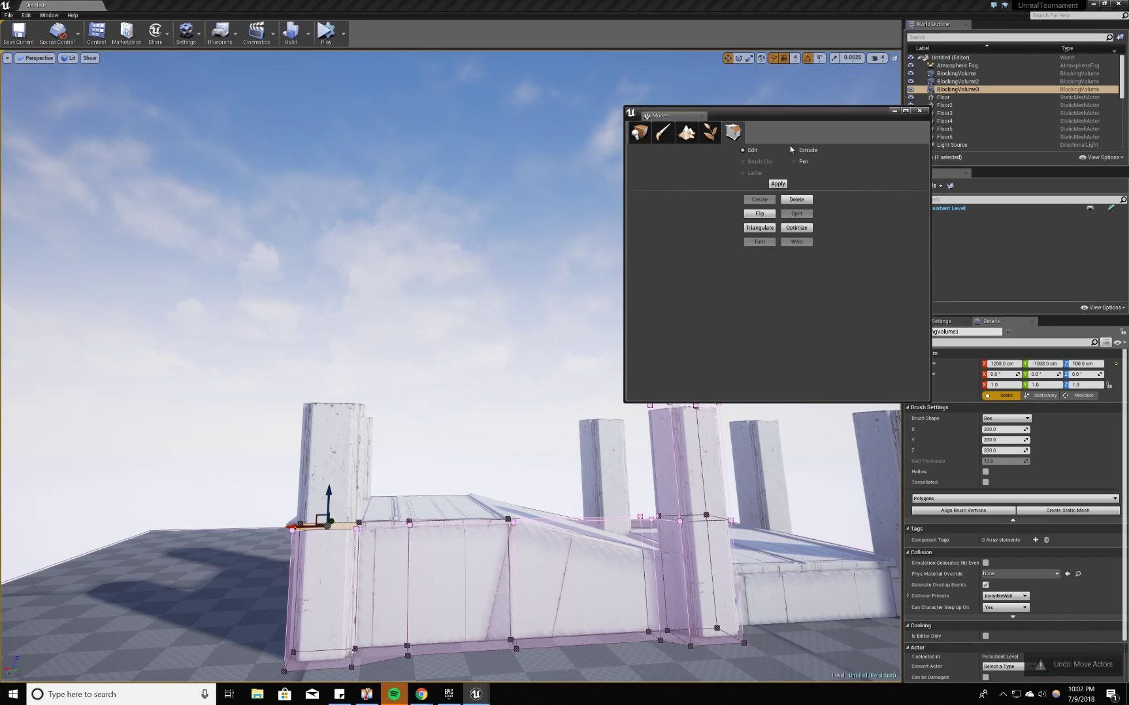
{"action": "left_click_drag", "start_coordinate": [372, 465], "coordinate": [368, 444]}
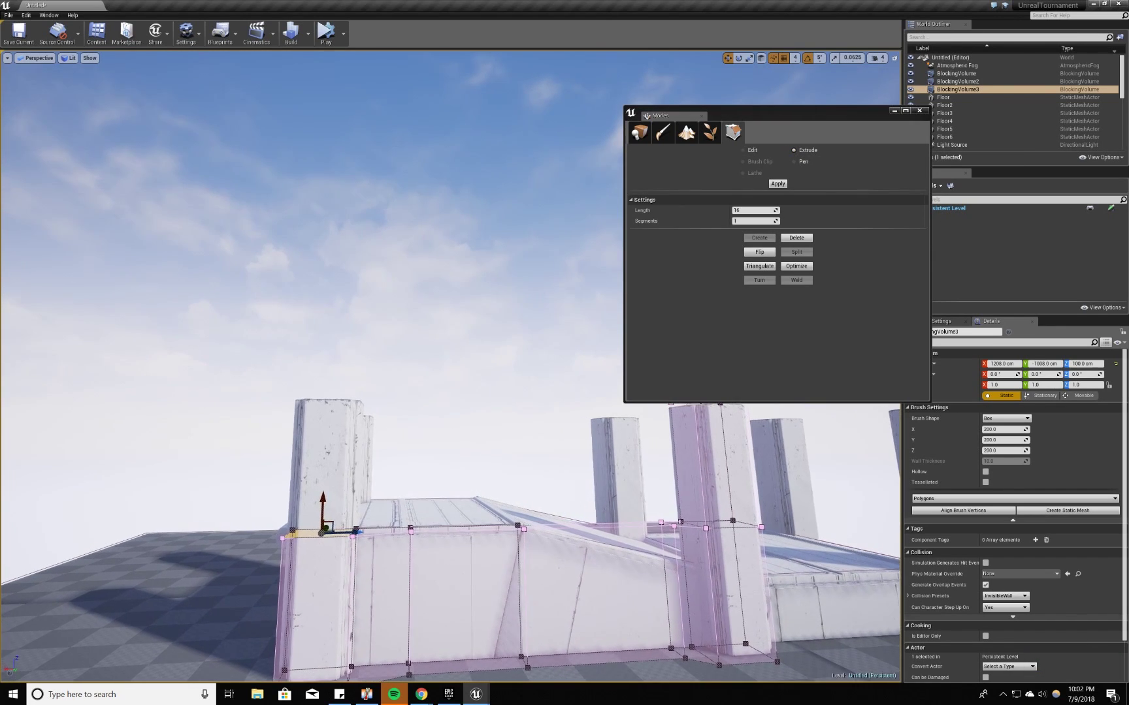
{"action": "left_click_drag", "start_coordinate": [323, 503], "coordinate": [328, 373]}
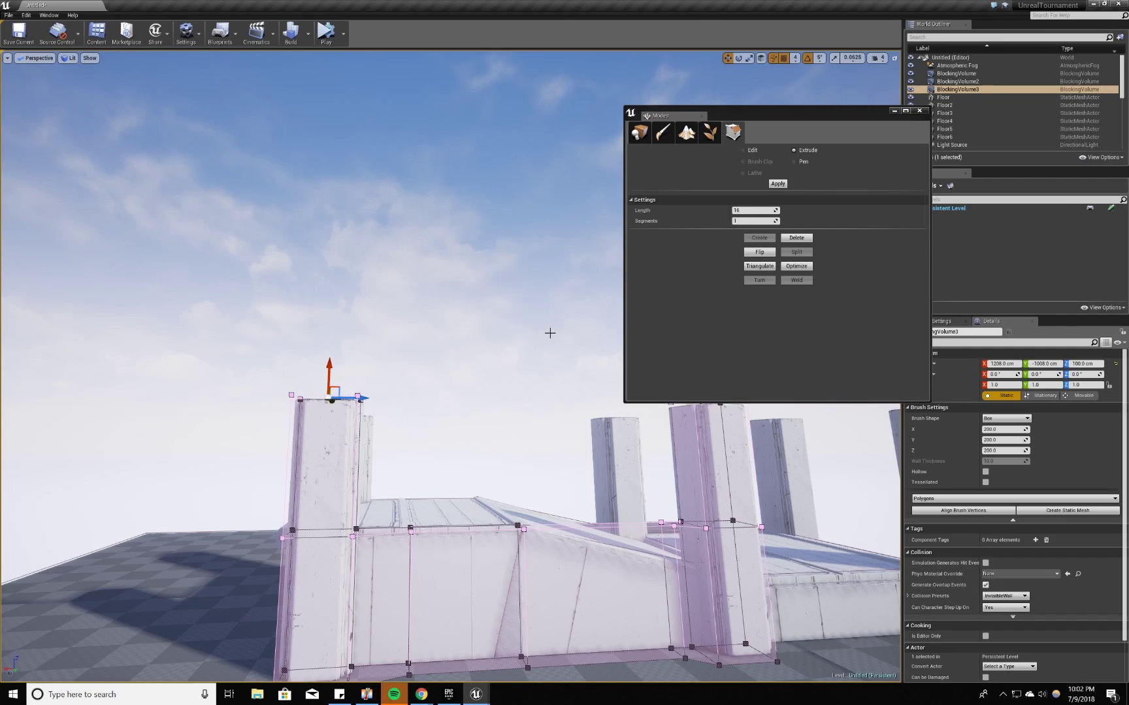
{"action": "left_click", "coordinate": [894, 110]}
{"action": "right_click_drag", "start_coordinate": [660, 259], "coordinate": [587, 347]}
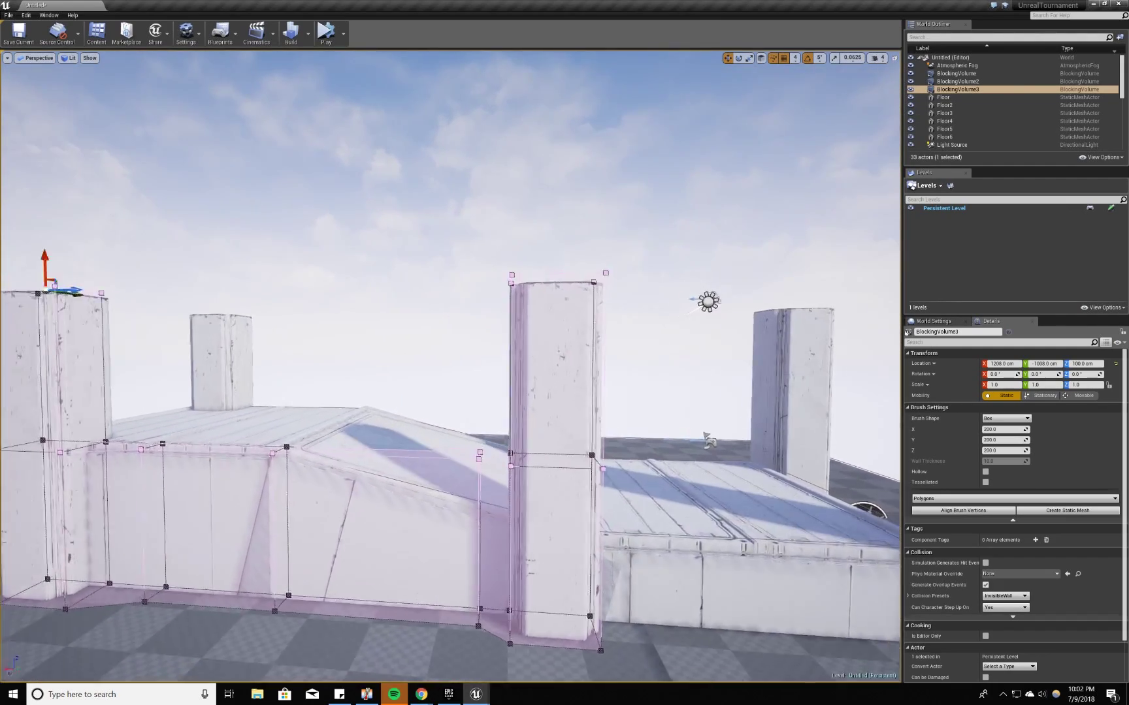
{"action": "scroll", "coordinate": [587, 348], "scroll_direction": "up", "scroll_amount": 4}
{"action": "scroll", "coordinate": [588, 348], "scroll_direction": "down", "scroll_amount": 5}
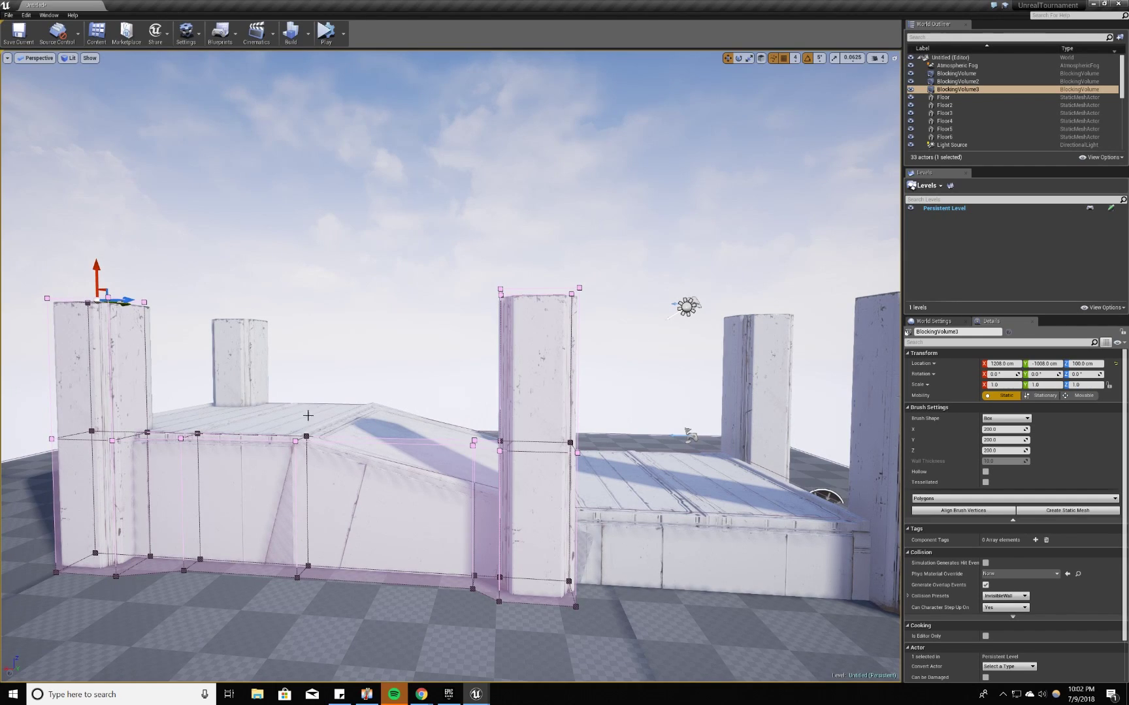
- Try lowering the upper corner of the side-wall section beside the ramp-foot pillar, then undo the move
{"action": "scroll", "coordinate": [308, 416], "scroll_direction": "up", "scroll_amount": 5}
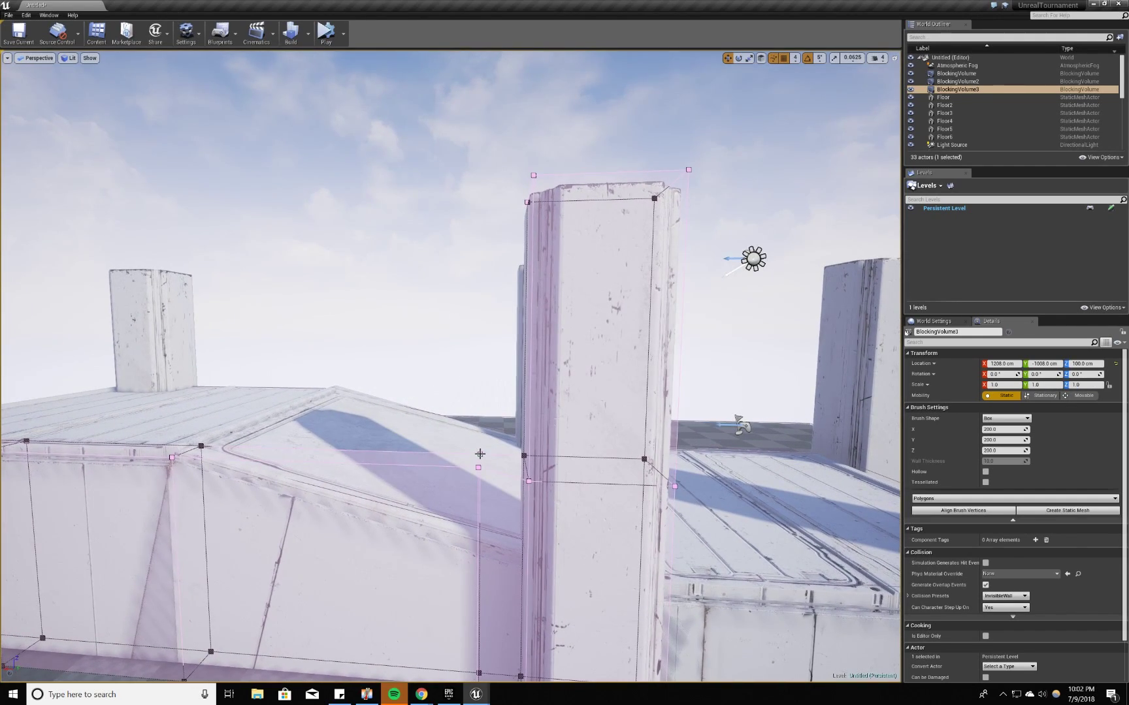
{"action": "left_click", "coordinate": [478, 469]}
{"action": "mouse_move", "coordinate": [478, 467]}
{"action": "right_mouse_down"}
{"action": "mouse_move", "coordinate": [458, 443]}
{"action": "mouse_move", "coordinate": [481, 425]}
{"action": "right_mouse_up"}
{"action": "left_click_drag", "start_coordinate": [481, 414], "coordinate": [474, 474]}
{"action": "key", "text": "ctrl+z"}
{"action": "scroll", "coordinate": [474, 475], "scroll_direction": "up", "scroll_amount": 4}
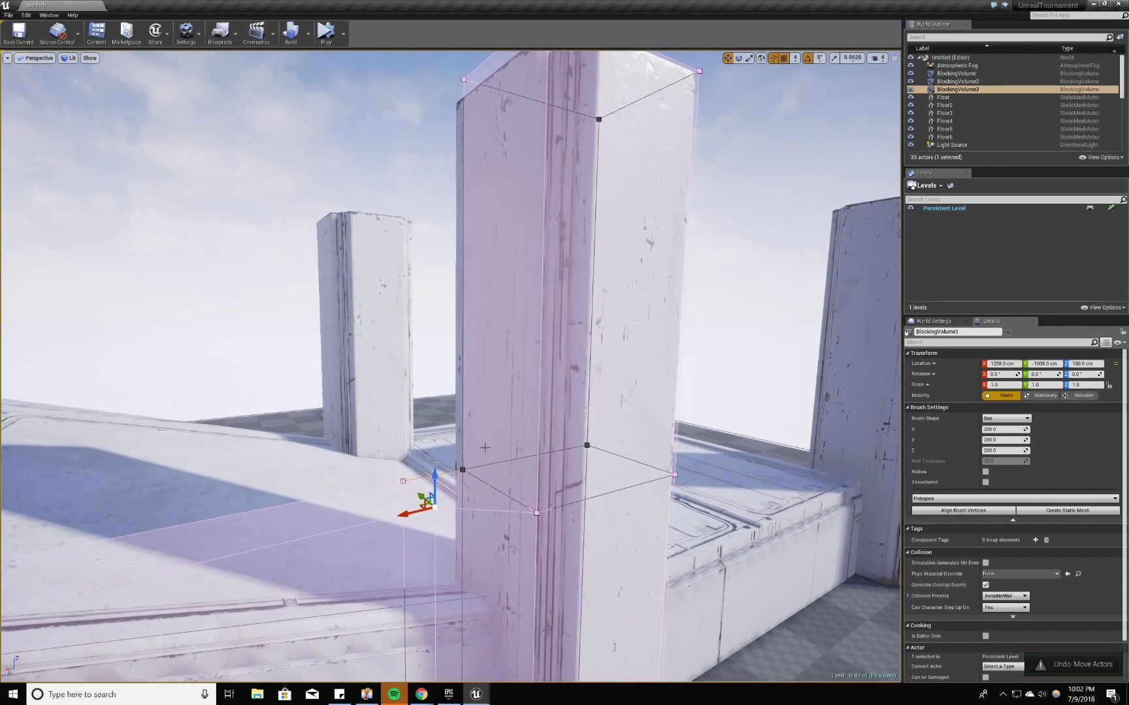
{"action": "scroll", "coordinate": [457, 486], "scroll_direction": "down", "scroll_amount": 4}
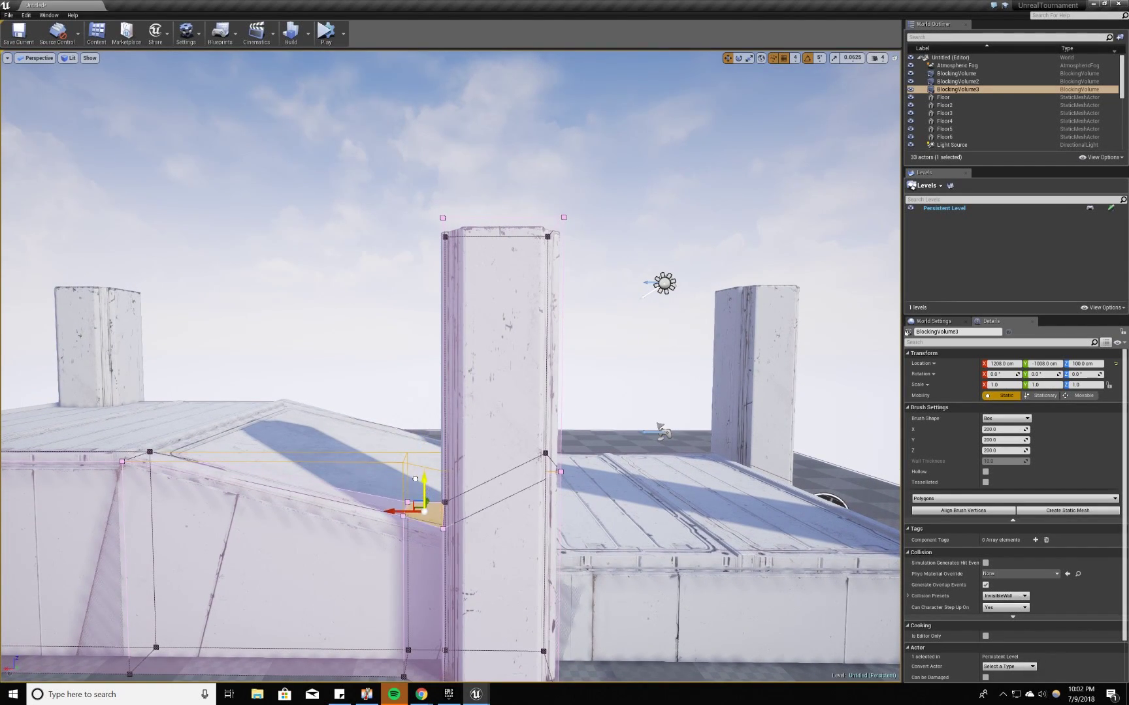
- Start a playtest from the floor beside the side wall between the corner pillar and the ramp-foot pillar
{"action": "right_click_drag", "start_coordinate": [412, 492], "coordinate": [500, 532]}
{"action": "left_click", "coordinate": [429, 536]}
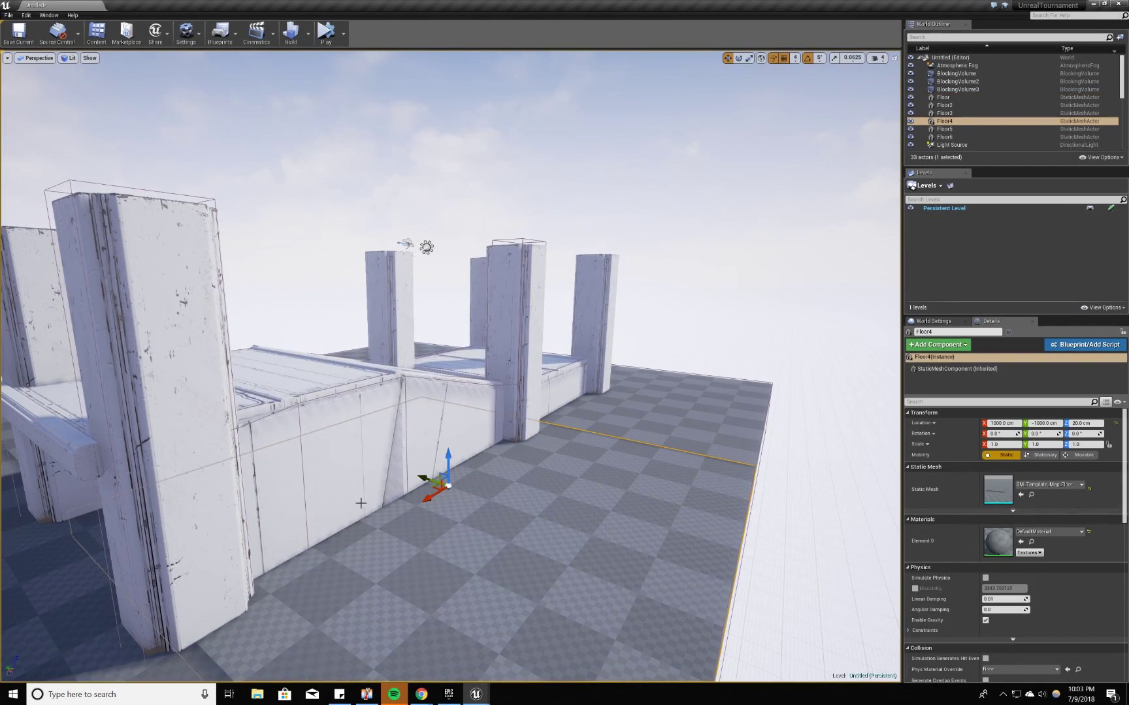
{"action": "right_click", "coordinate": [437, 626]}
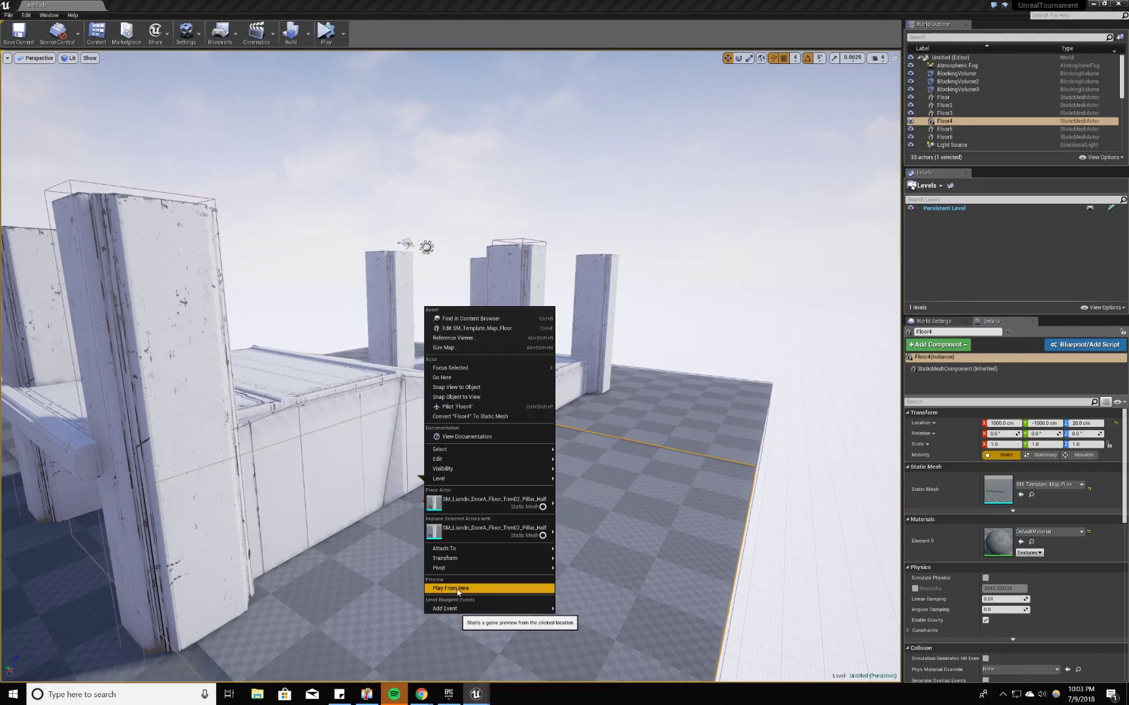
{"action": "left_click", "coordinate": [457, 588]}
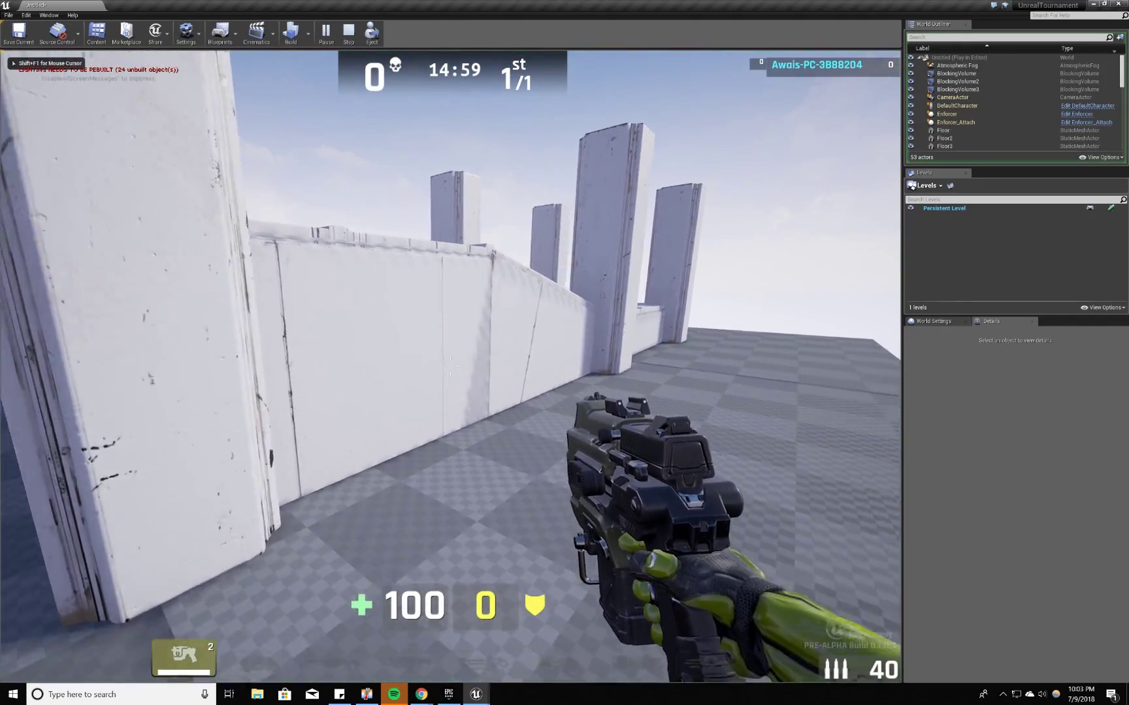
- Run along the side wall and against the pillars in the playtest to check how smoothly the player slides past them
{"action": "key", "text": "w"}
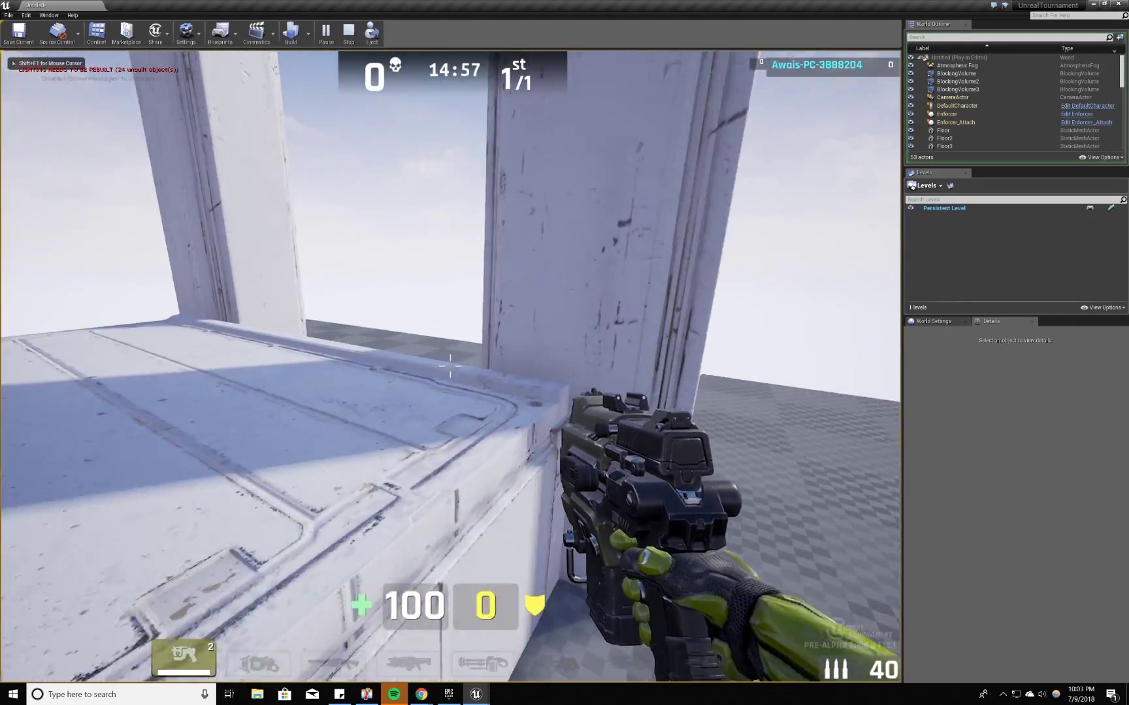
{"action": "key", "text": "w"}
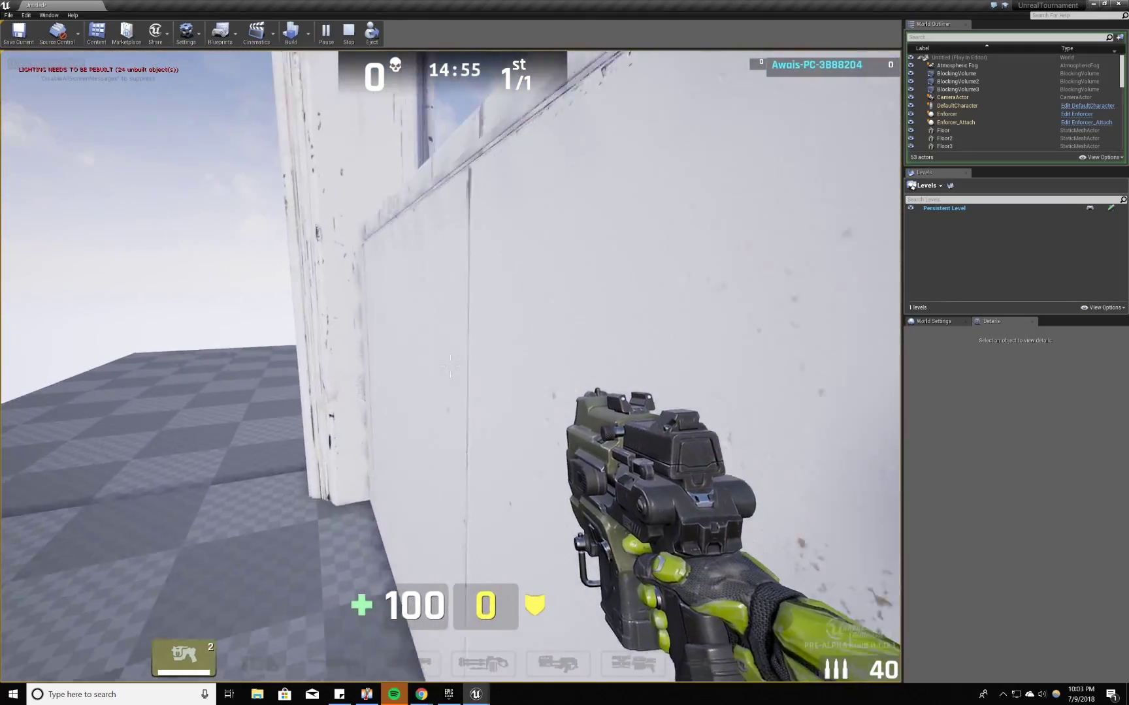
{"action": "key", "text": "w"}
{"action": "key", "text": "d"}
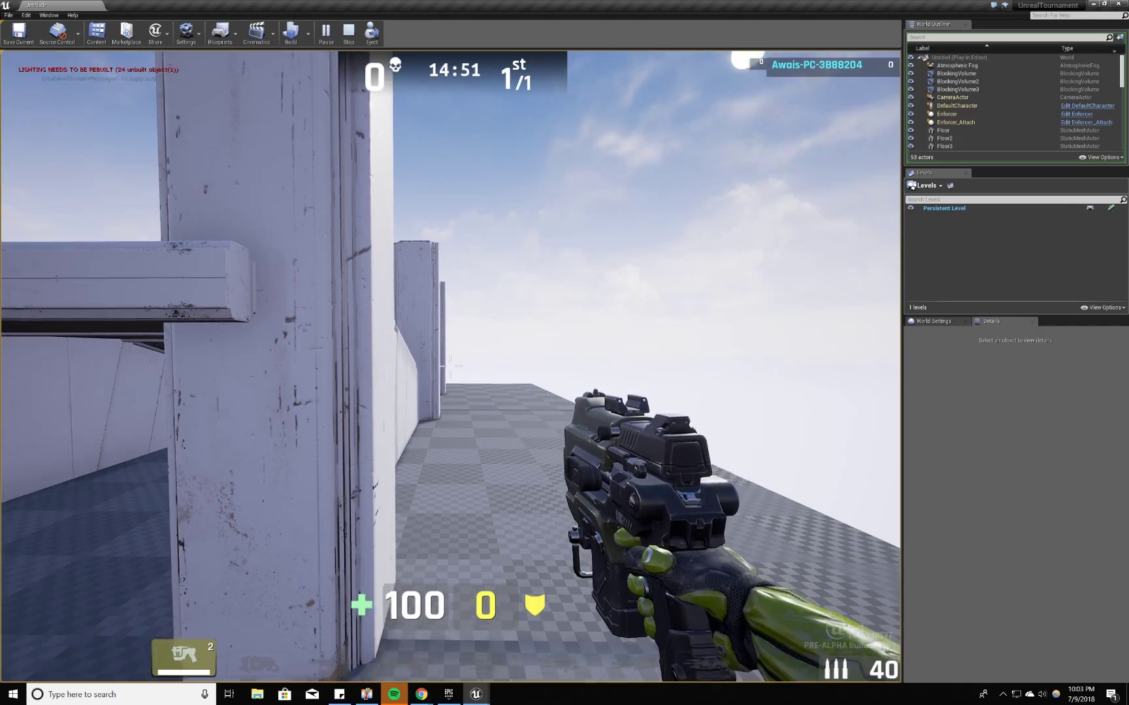
{"action": "key", "text": "w"}
{"action": "key", "text": "w"}
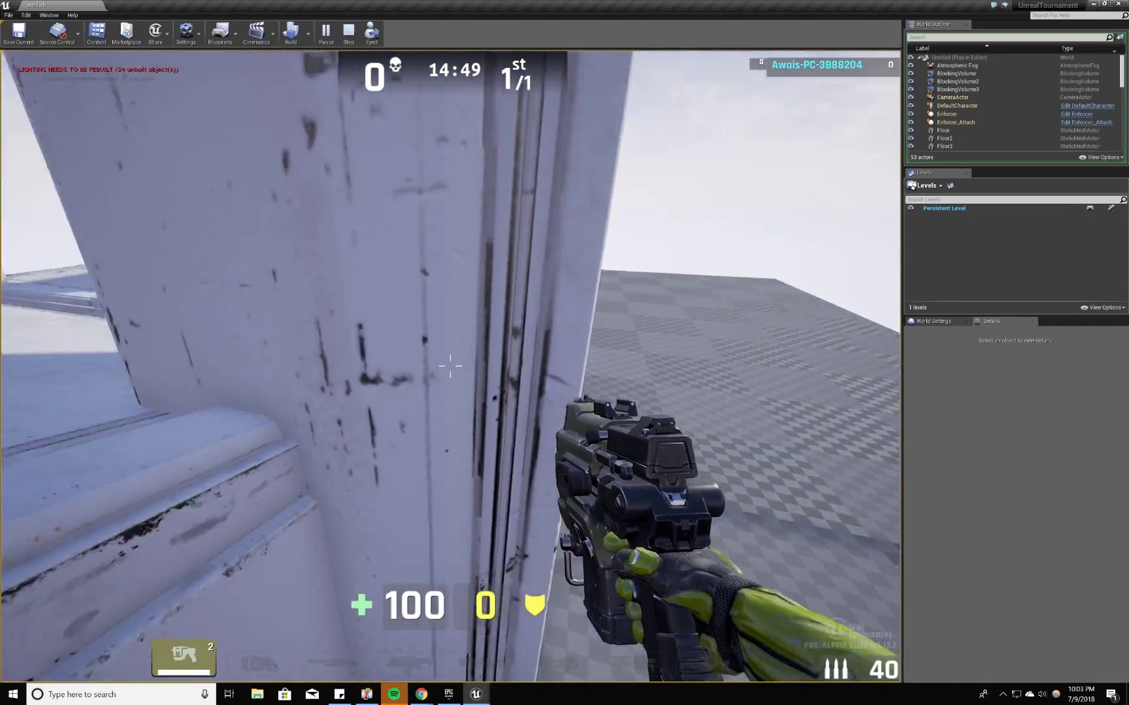
{"action": "key", "text": "w"}
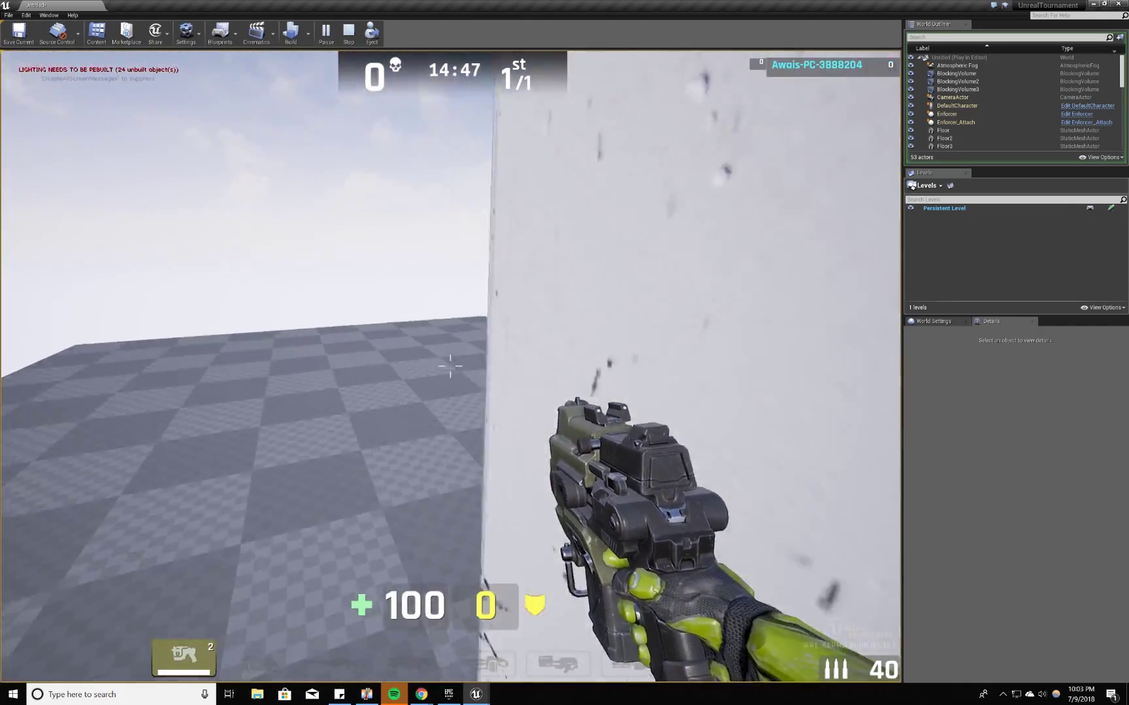
- Playtest another pass along the wall and around the pillars, running up over the ramp and back down to the floor
{"action": "key", "text": "d"}
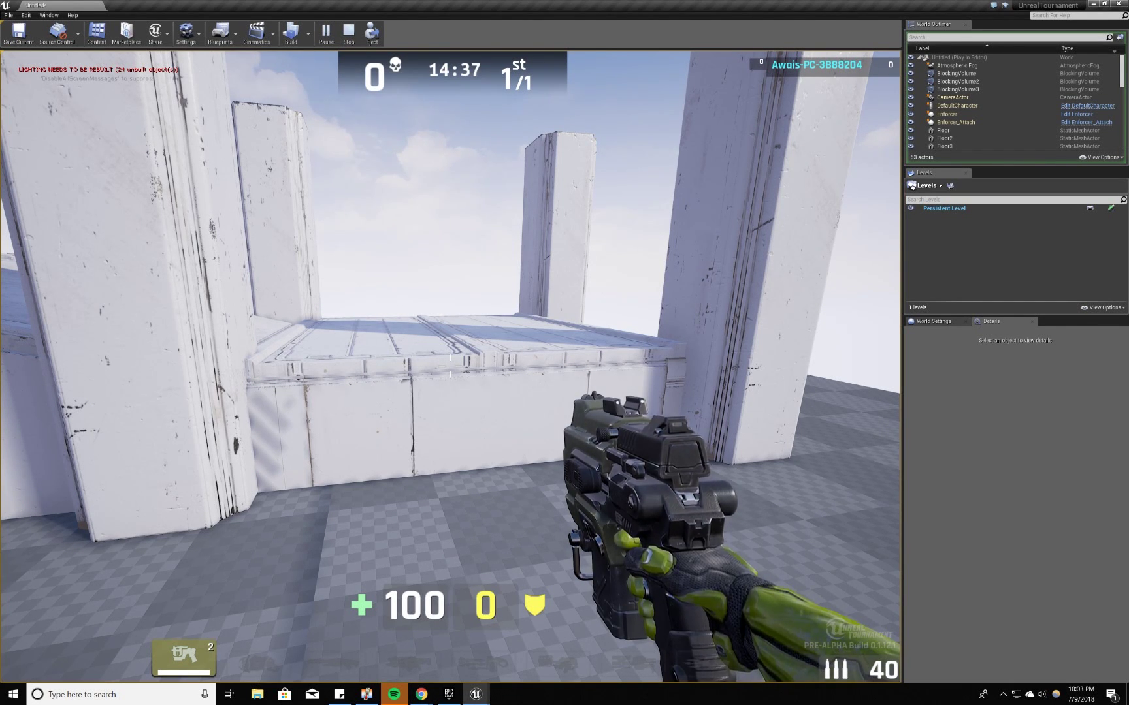
{"action": "key", "text": "w"}
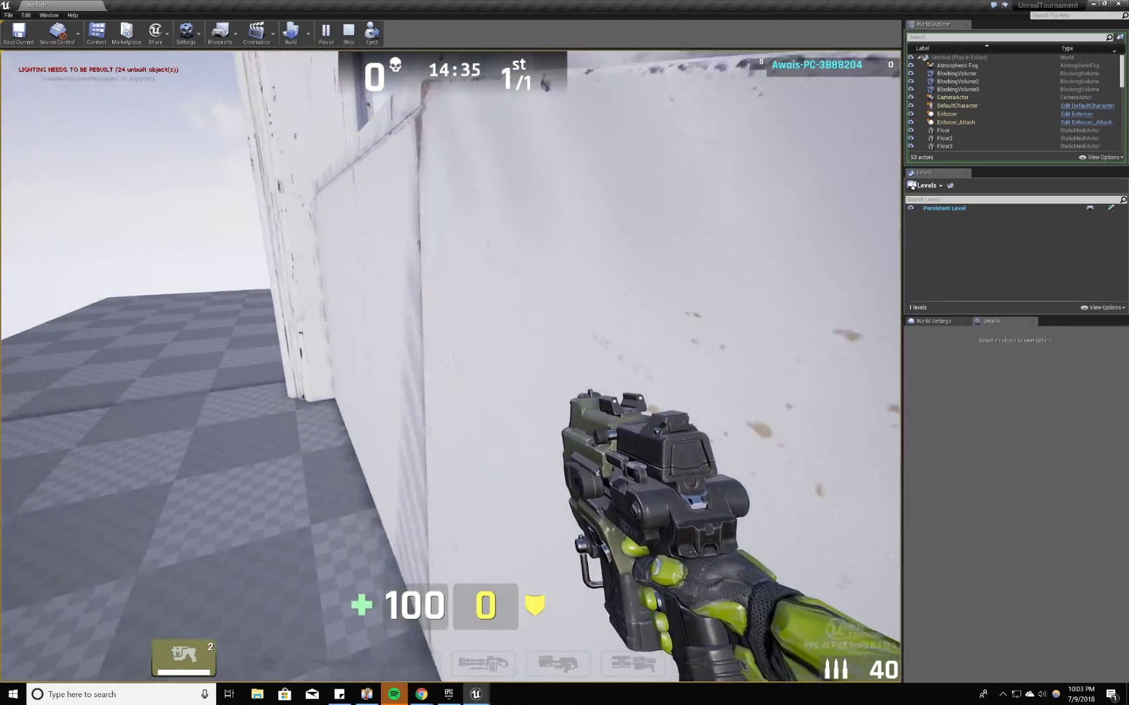
{"action": "key", "text": "a"}
{"action": "key", "text": "w"}
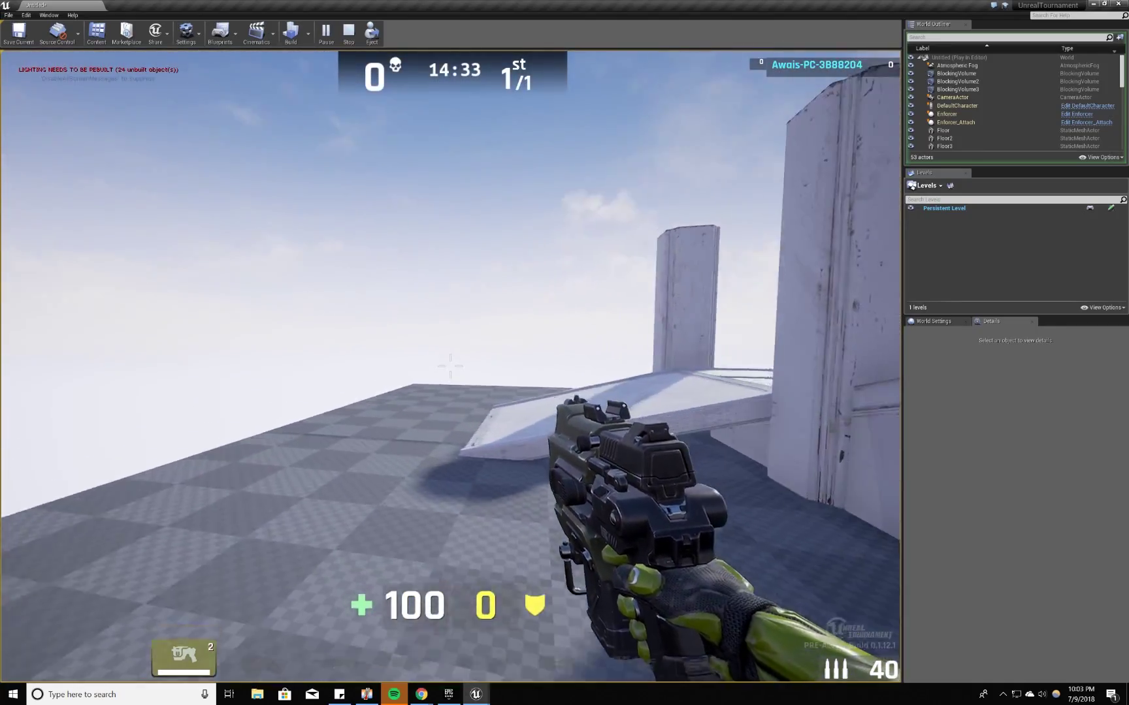
{"action": "key", "text": "w"}
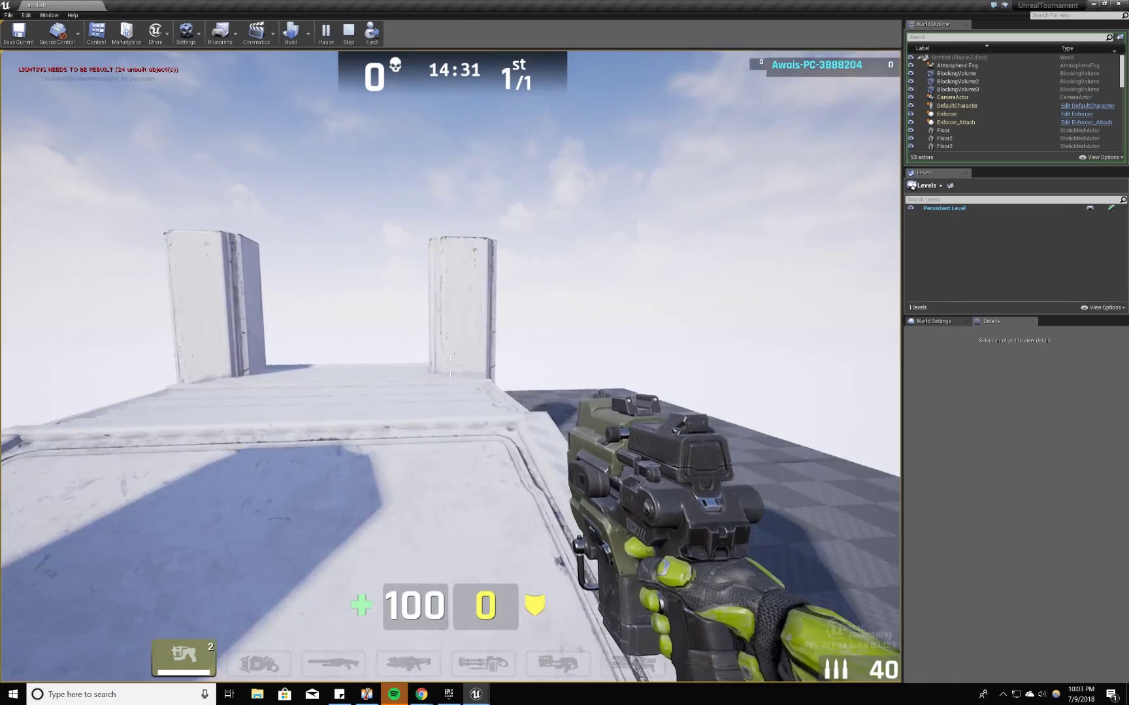
{"action": "key", "text": "w"}
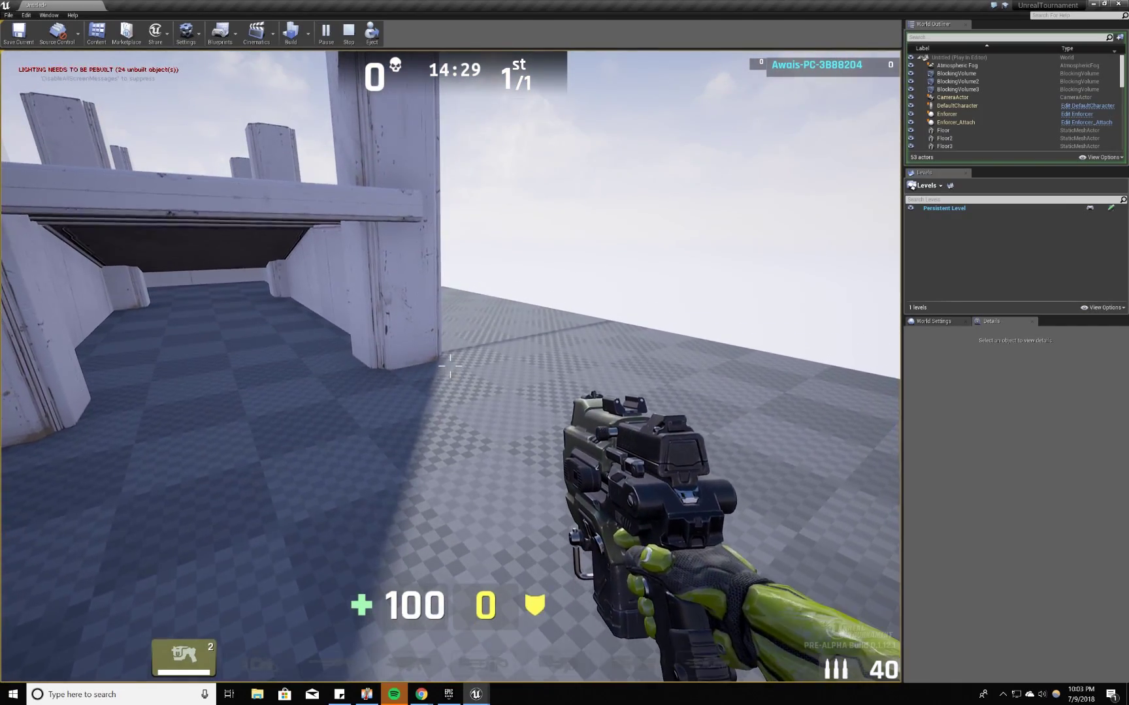